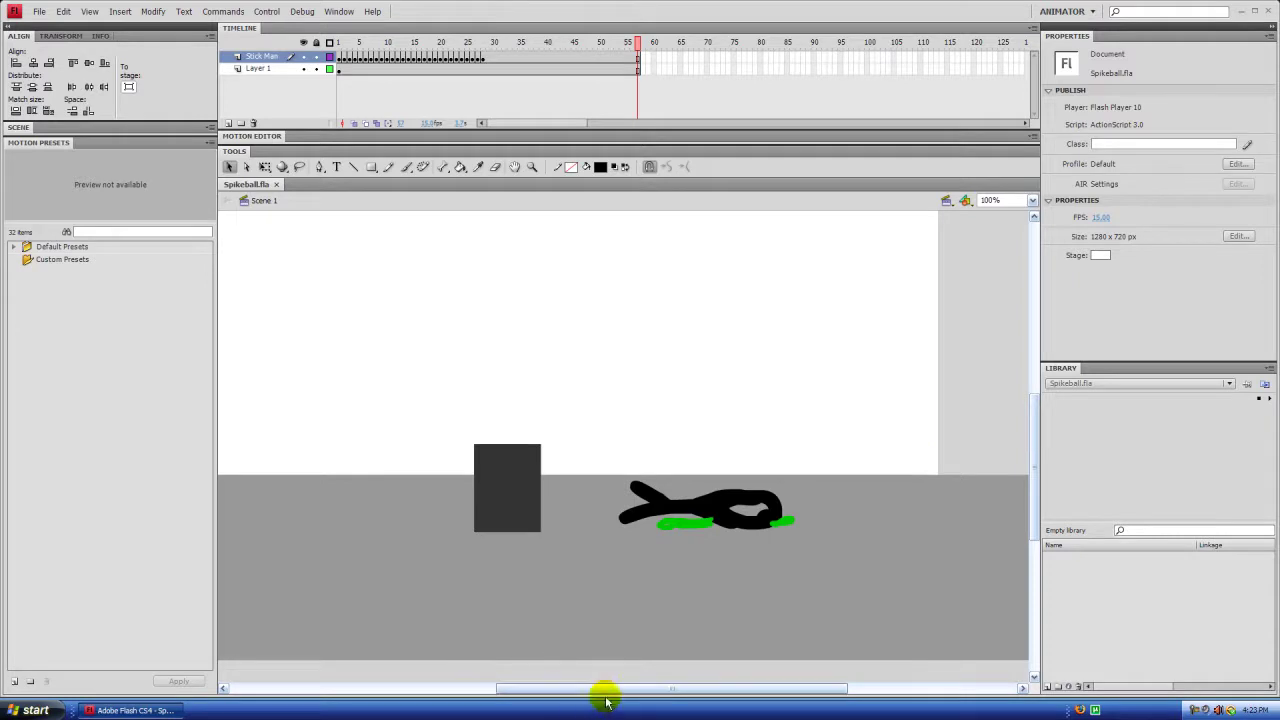
Delete the dark grey box standing on the ground in Layer 1
{"action": "left_click_drag", "start_coordinate": [608, 689], "coordinate": [560, 677]}
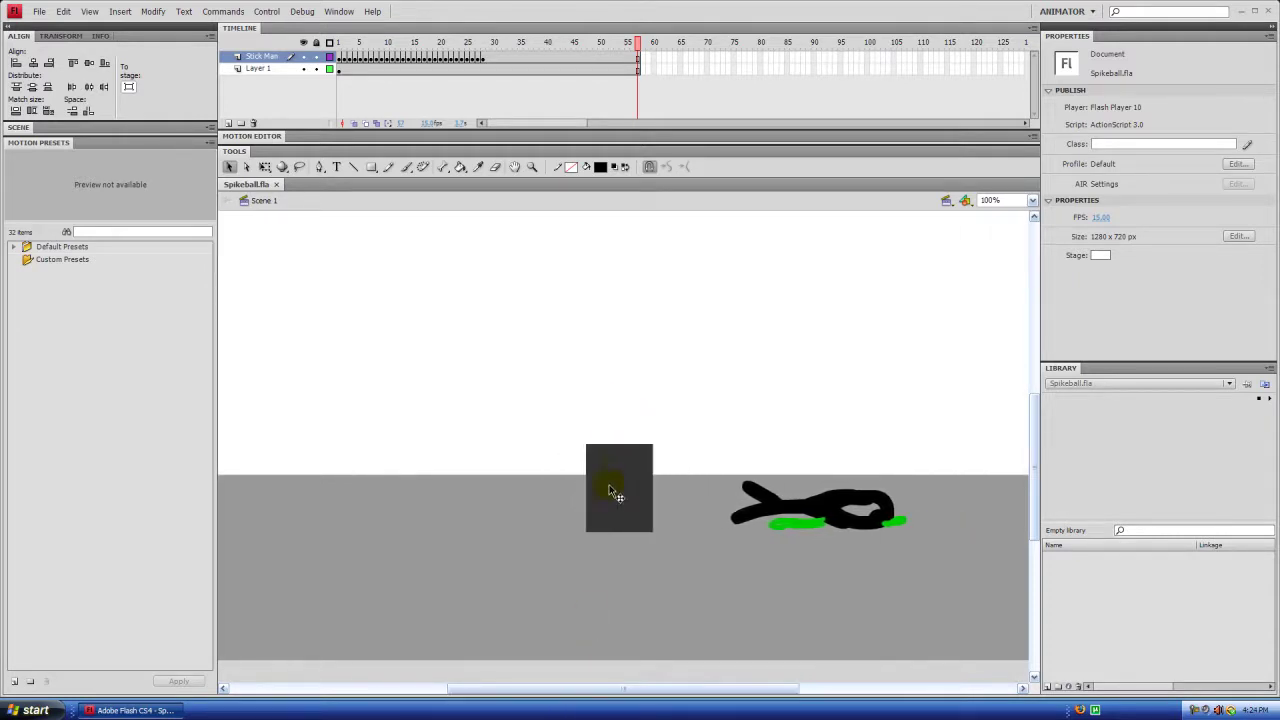
{"action": "left_click", "coordinate": [622, 462]}
{"action": "left_click", "coordinate": [535, 397]}
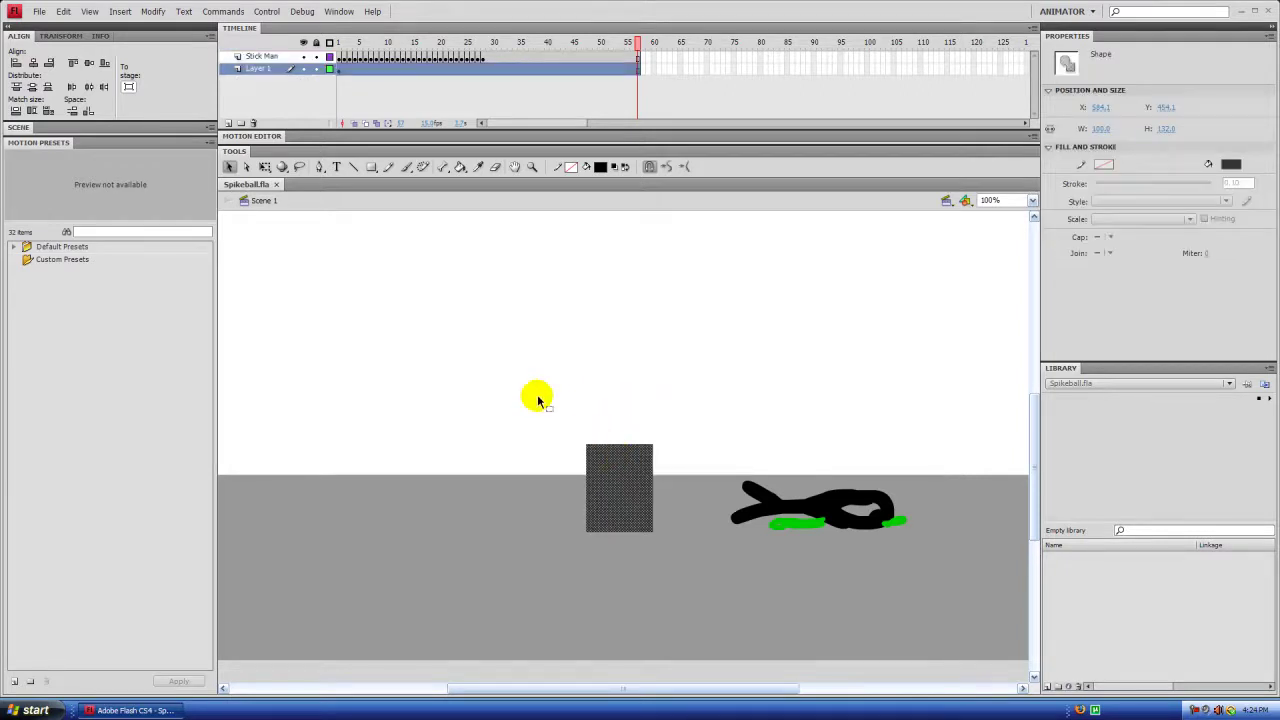
{"action": "left_click", "coordinate": [616, 475]}
{"action": "key", "text": "Delete"}
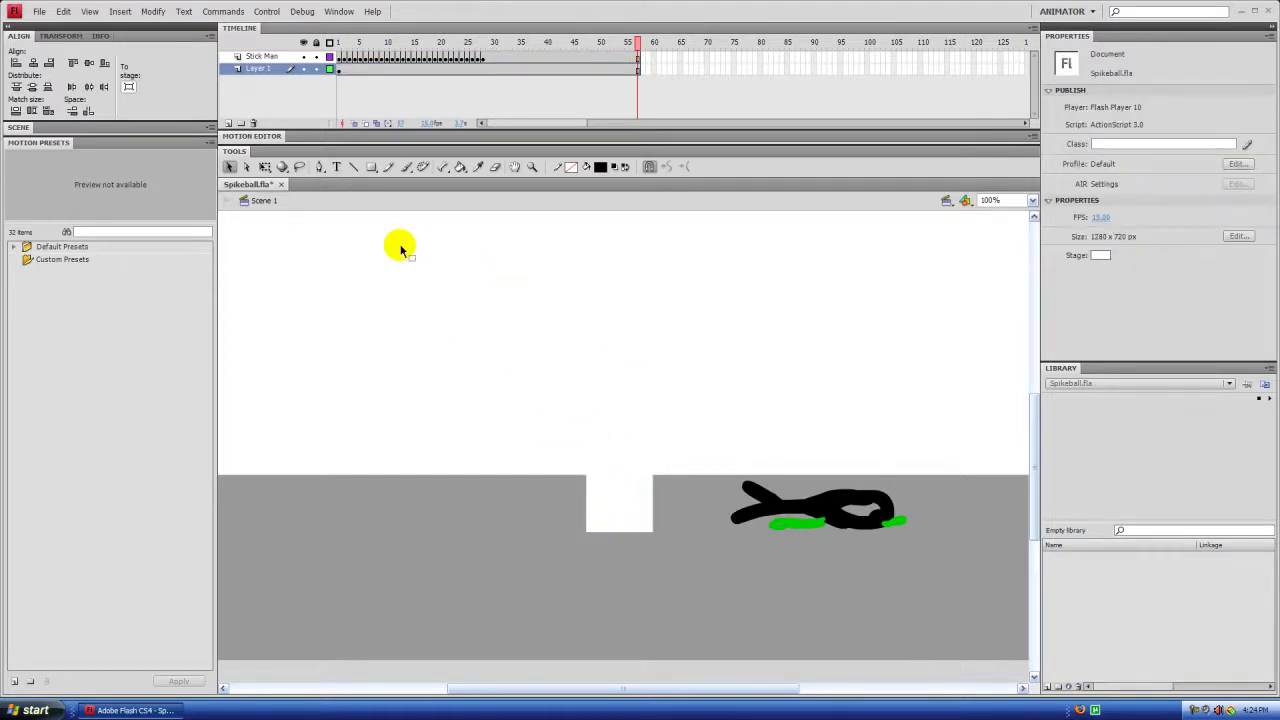
Patch the gap in the ground with a strokeless rectangle filled with the ground's grey, #999999
{"action": "left_click", "coordinate": [368, 167]}
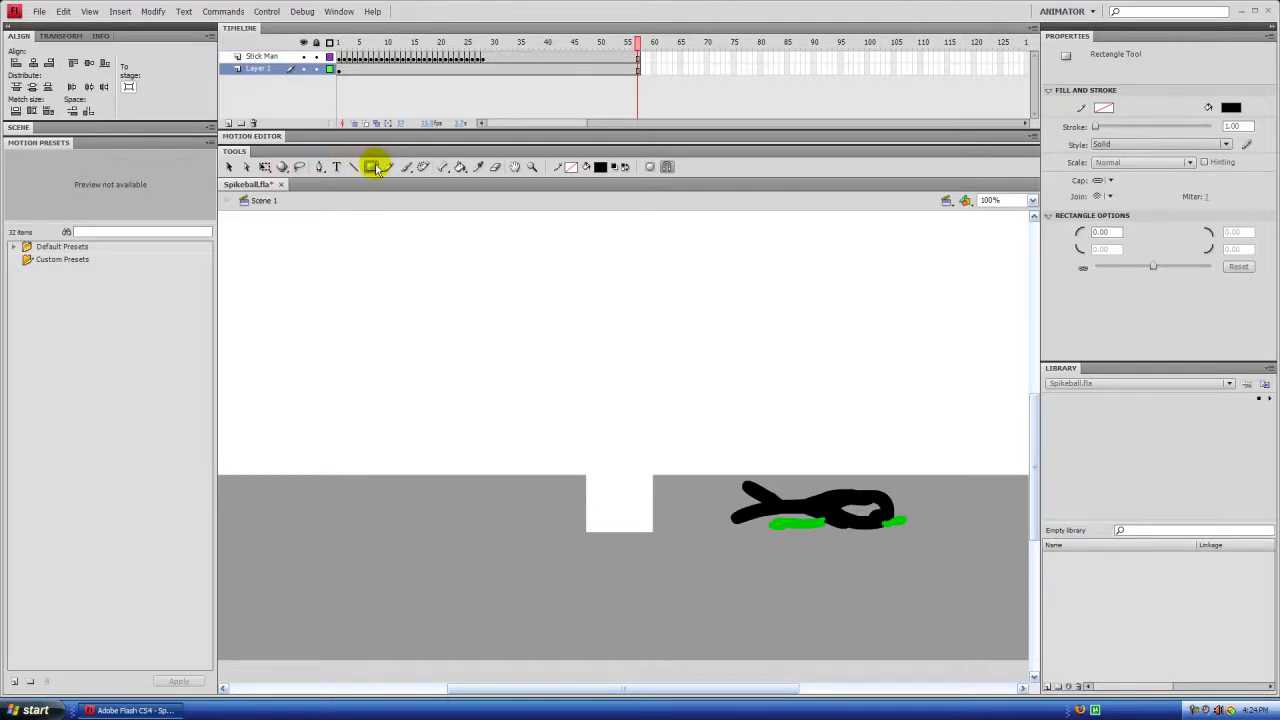
{"action": "left_click", "coordinate": [375, 169]}
{"action": "left_click", "coordinate": [571, 167]}
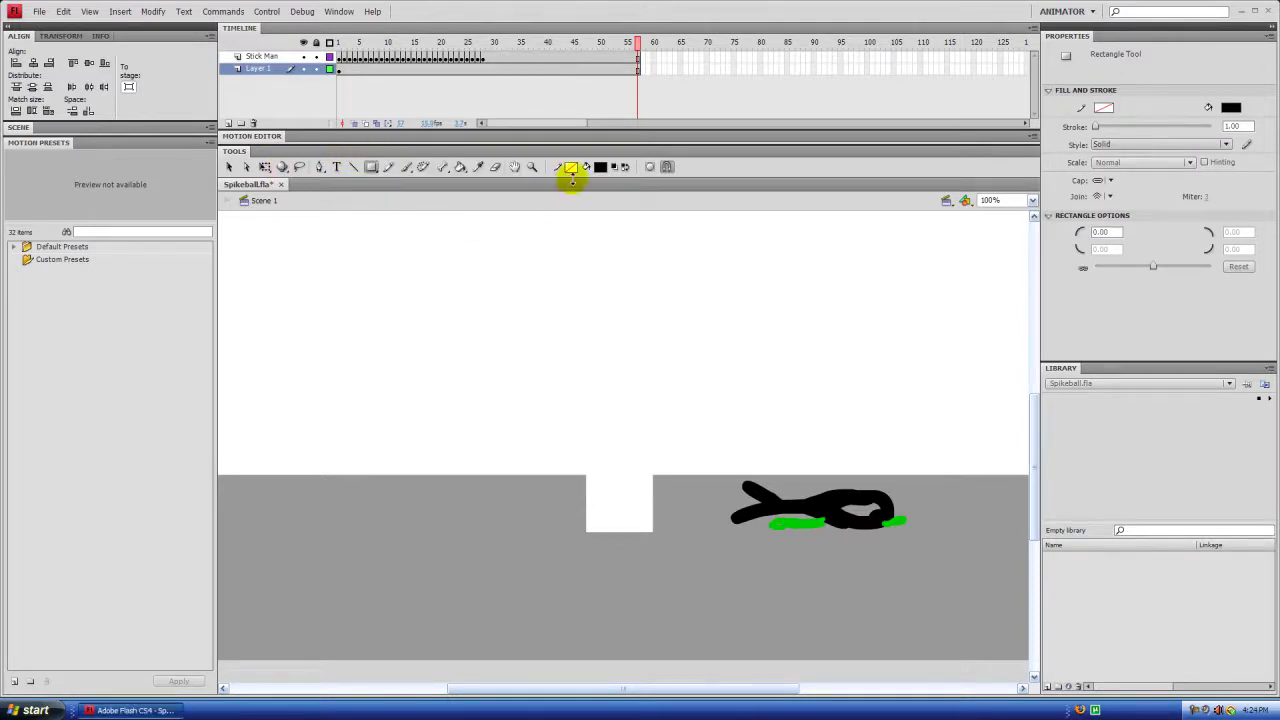
{"action": "left_click", "coordinate": [757, 181]}
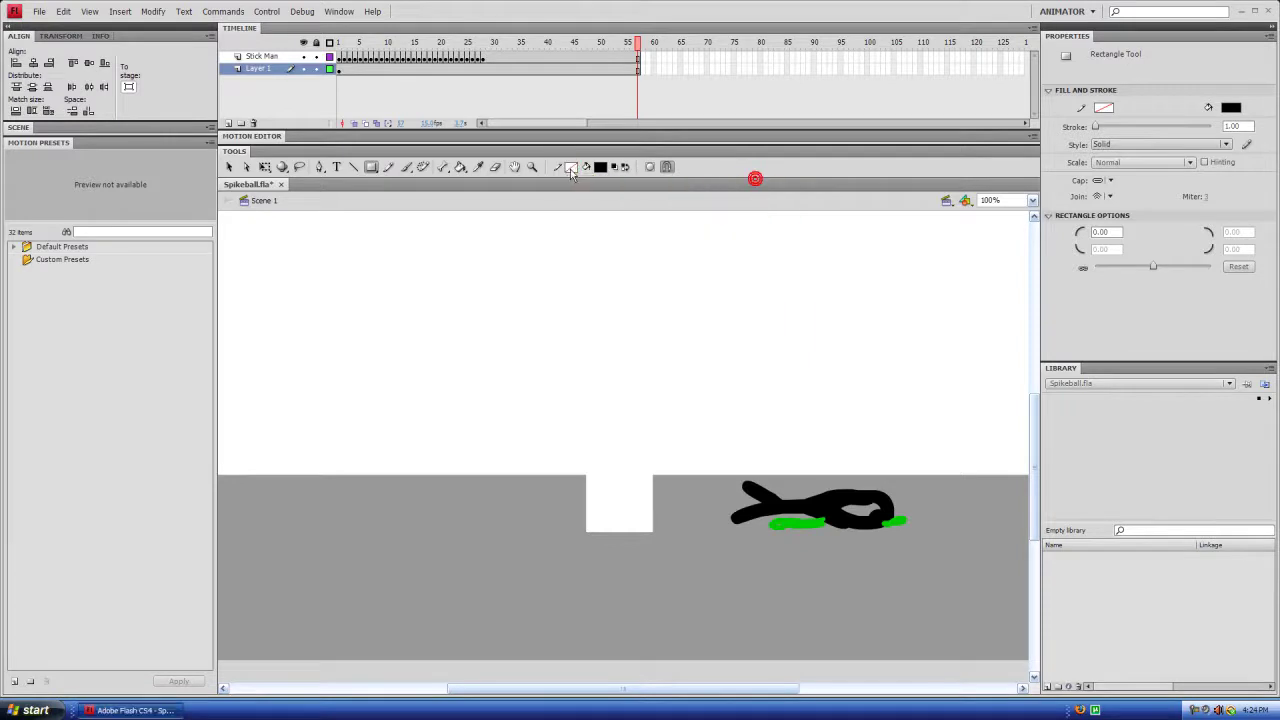
{"action": "left_click", "coordinate": [601, 167]}
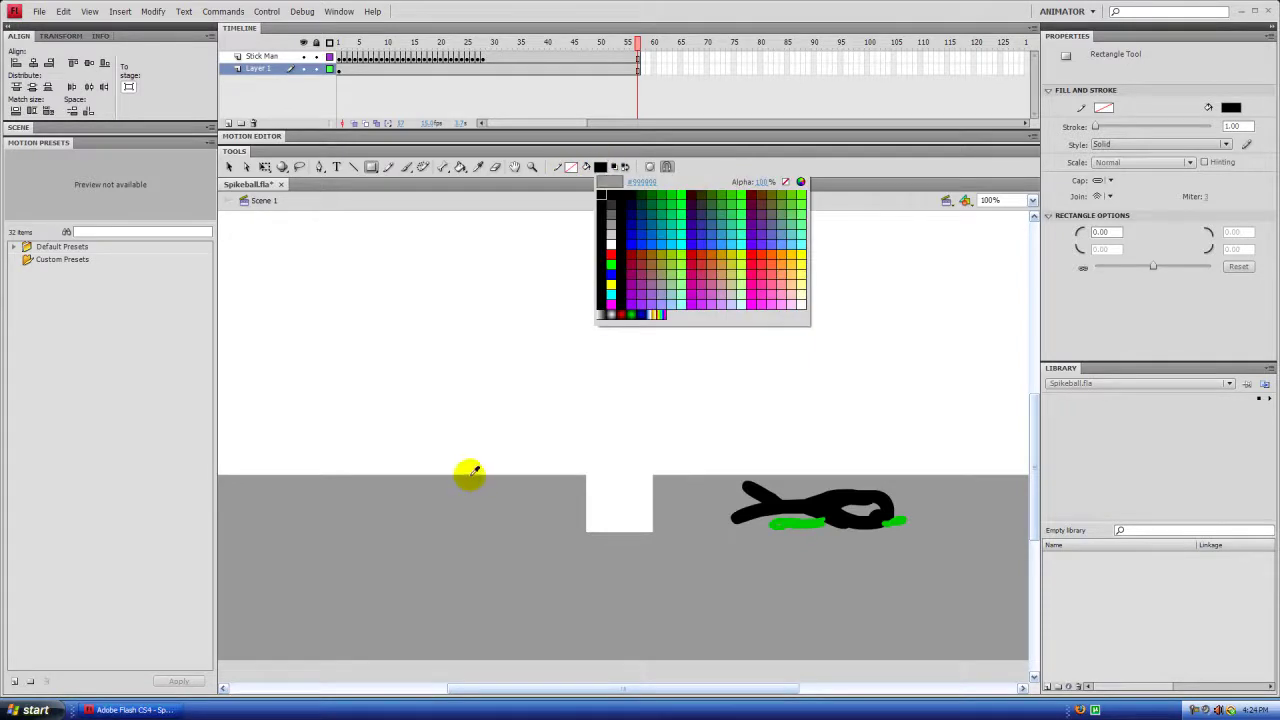
{"action": "left_click", "coordinate": [486, 564]}
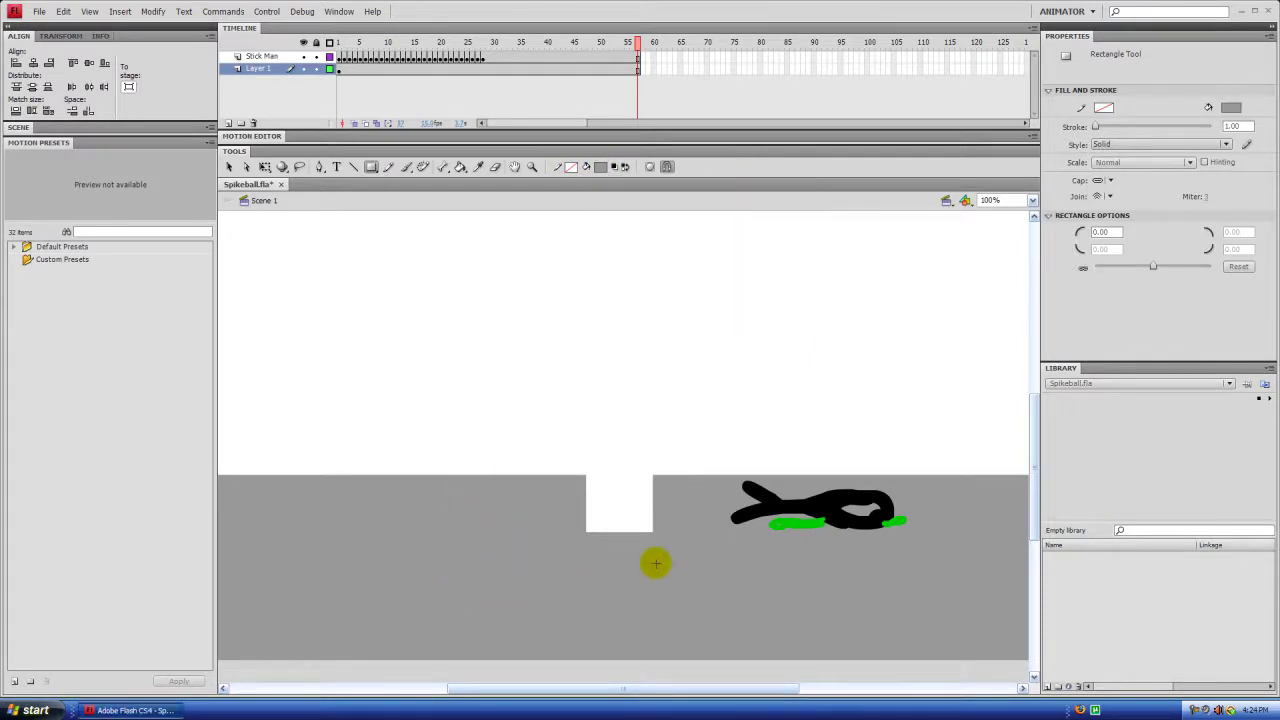
{"action": "left_click_drag", "start_coordinate": [587, 499], "coordinate": [551, 477]}
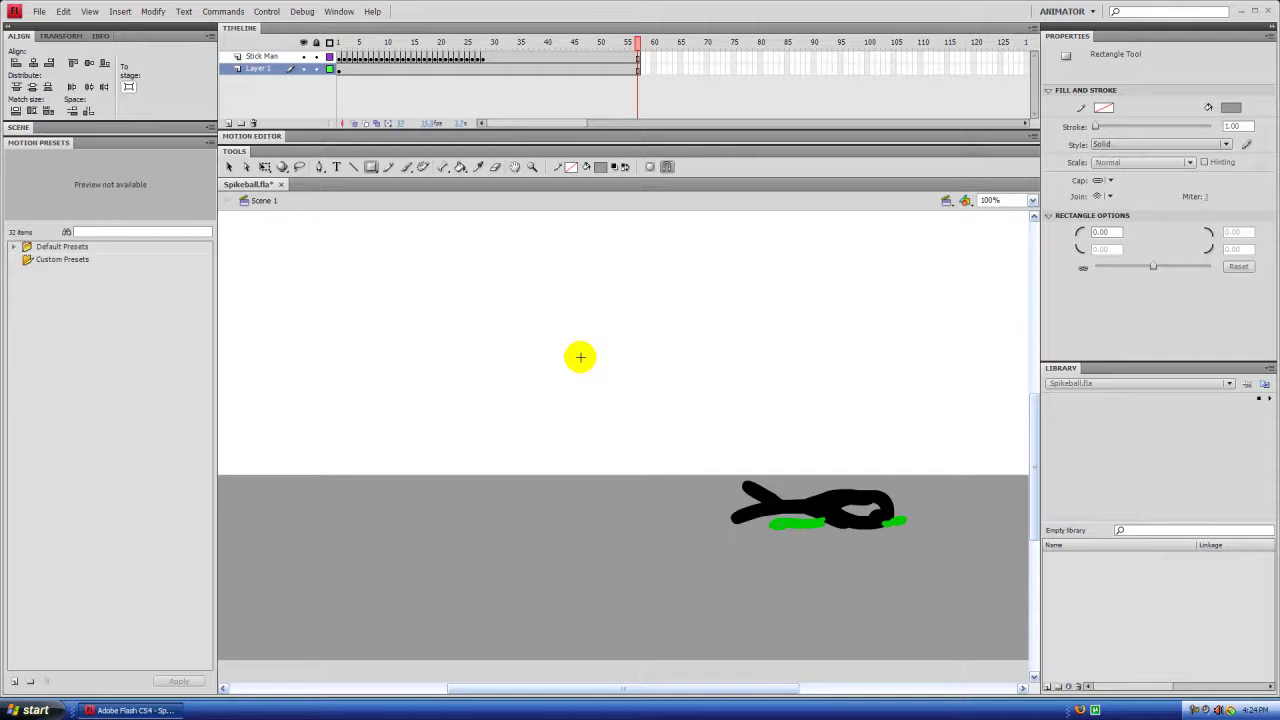
Test the movie to check the patched ground, and close the preview
{"action": "key", "text": "ctrl+Return"}
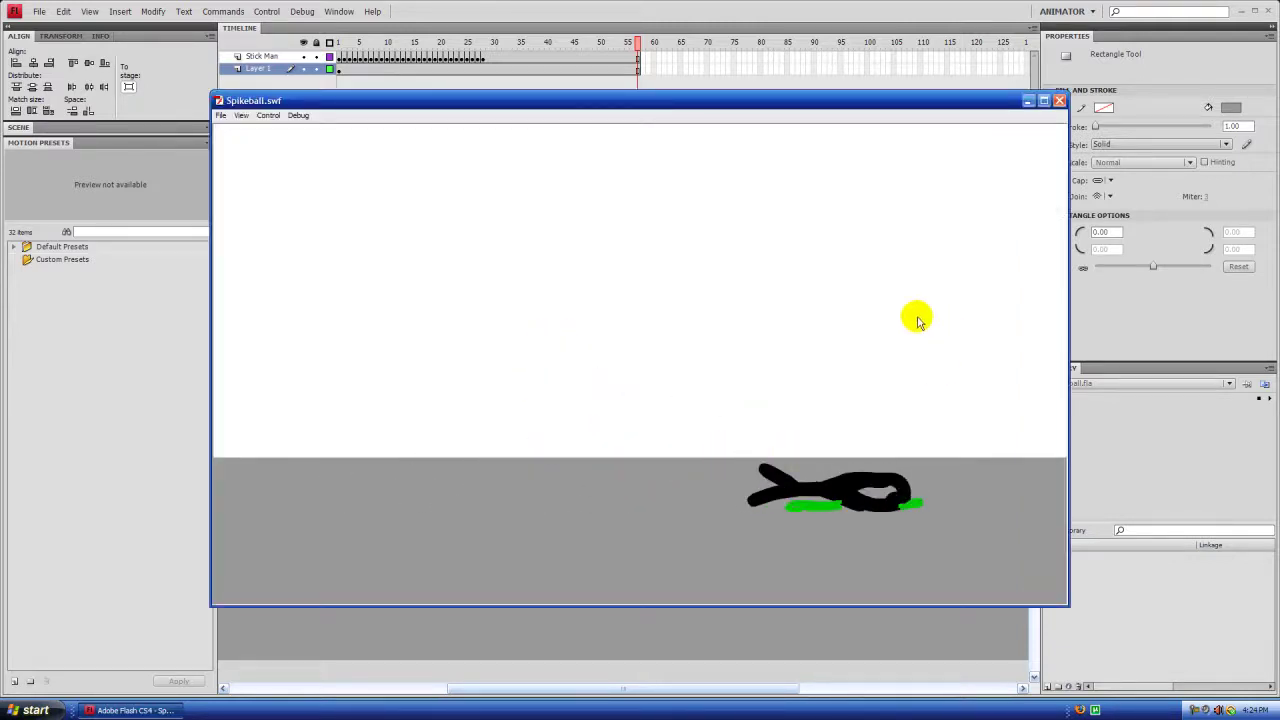
{"action": "left_click", "coordinate": [1059, 101]}
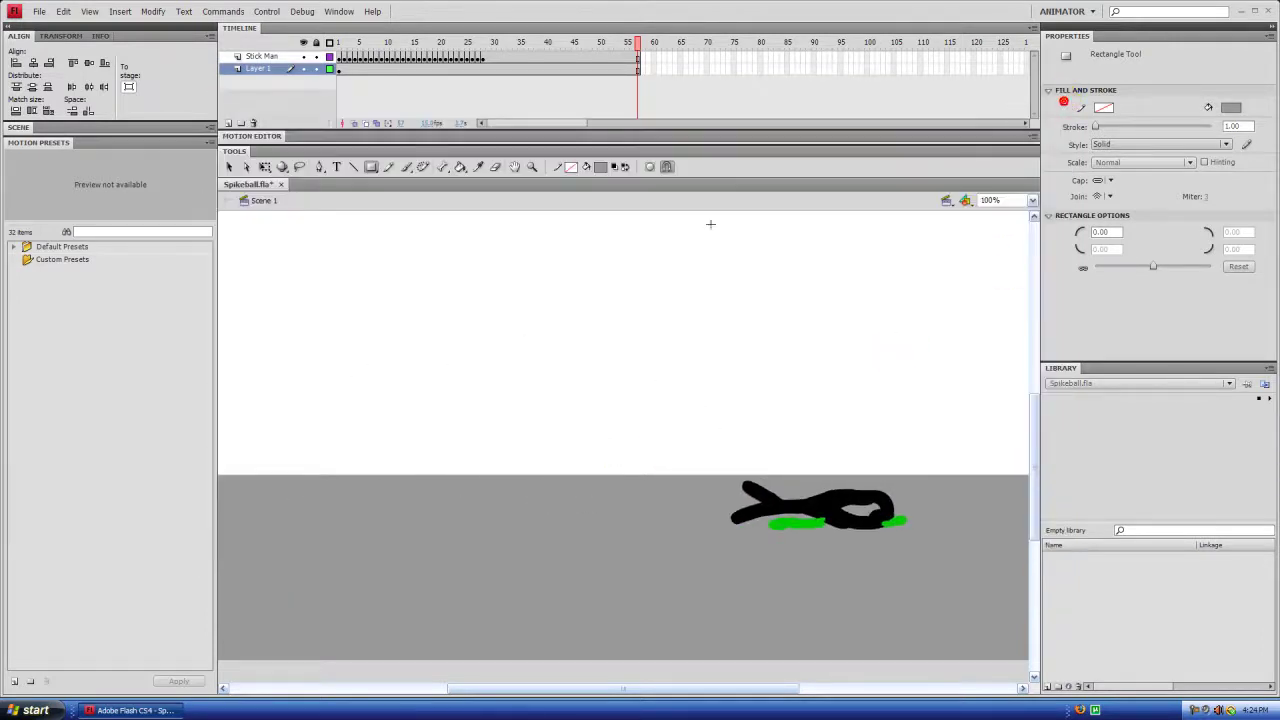
{"action": "key", "text": "ctrl+minus"}
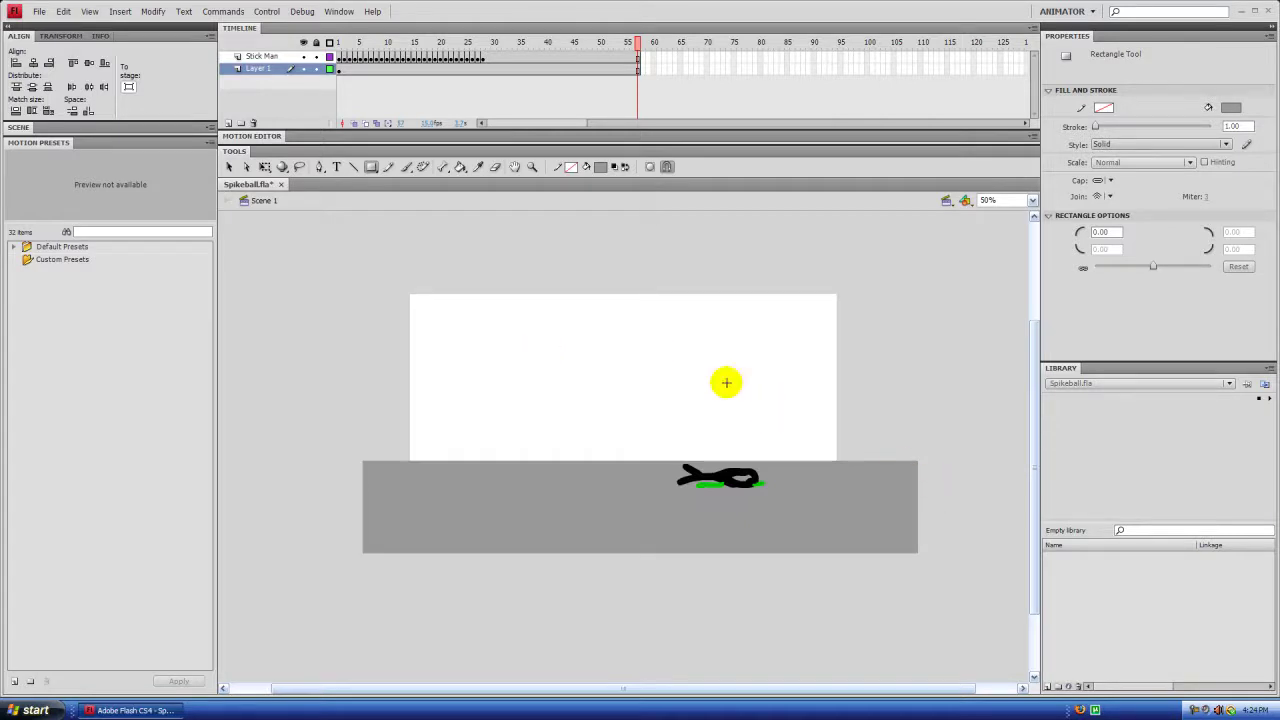
Create a new Movie Clip symbol named "SpikeBall 1"
{"action": "left_click", "coordinate": [119, 12]}
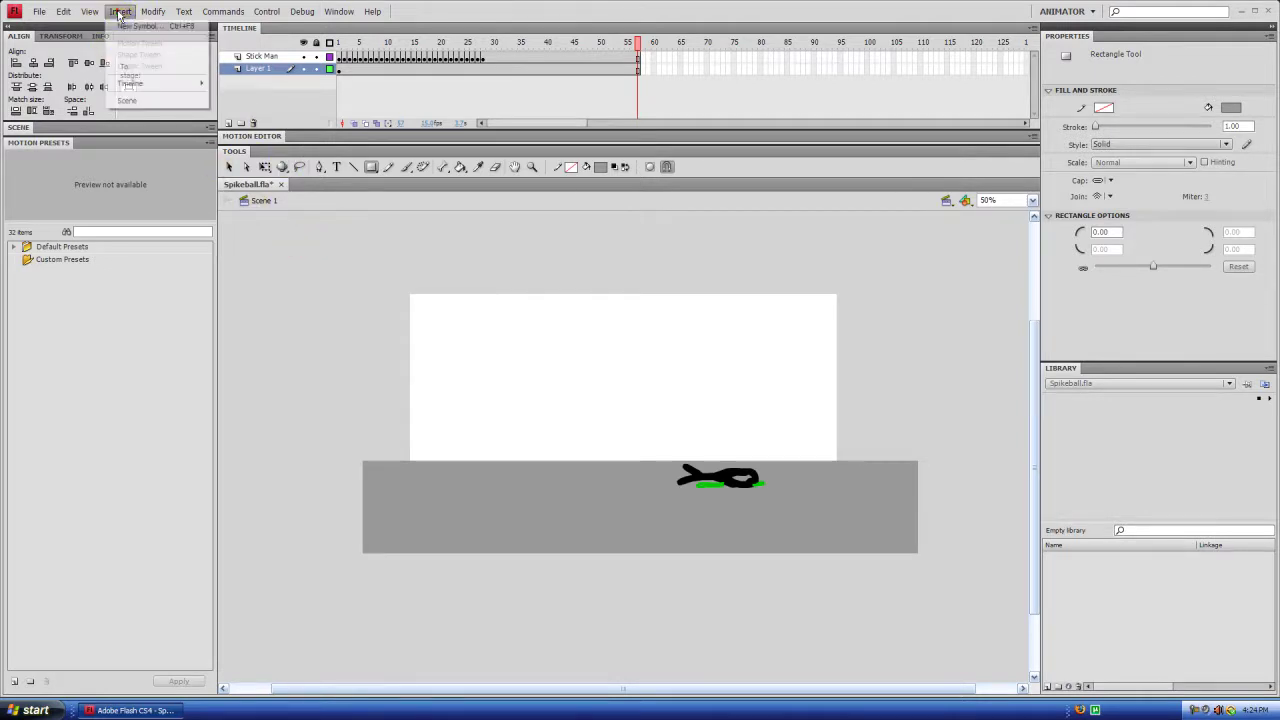
{"action": "left_click", "coordinate": [130, 25]}
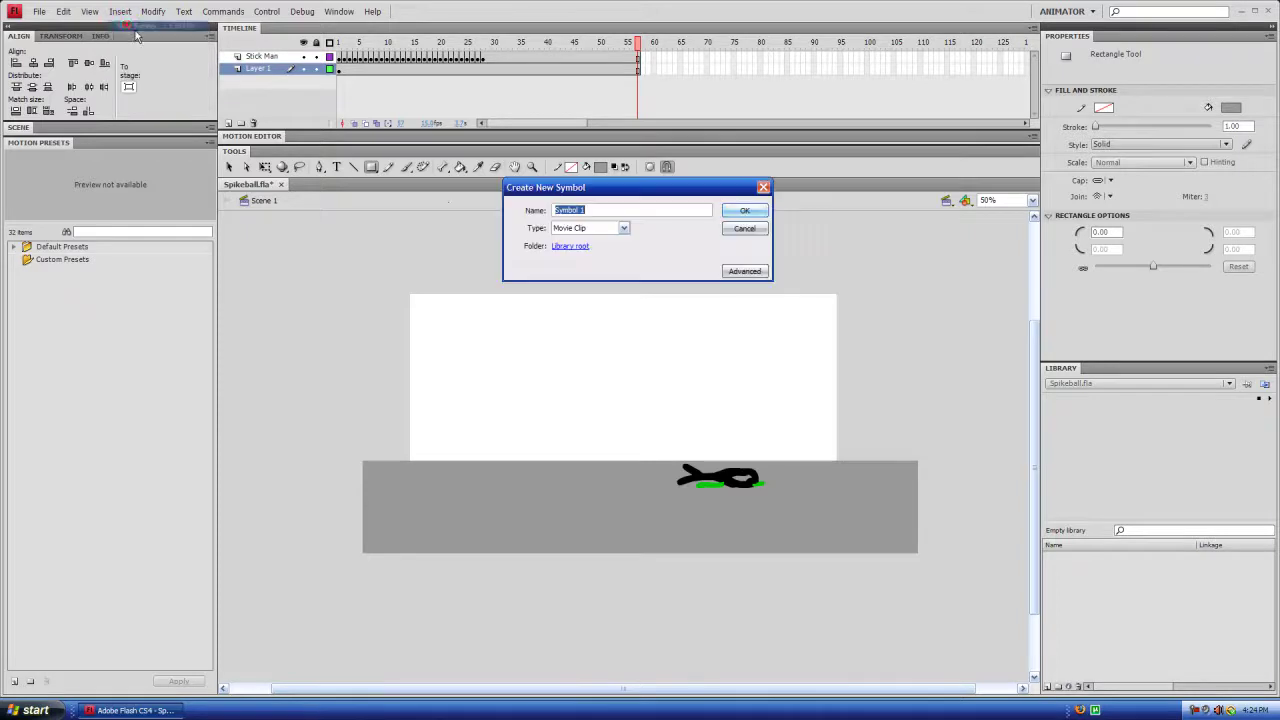
{"action": "left_click", "coordinate": [622, 228]}
{"action": "left_click", "coordinate": [586, 240]}
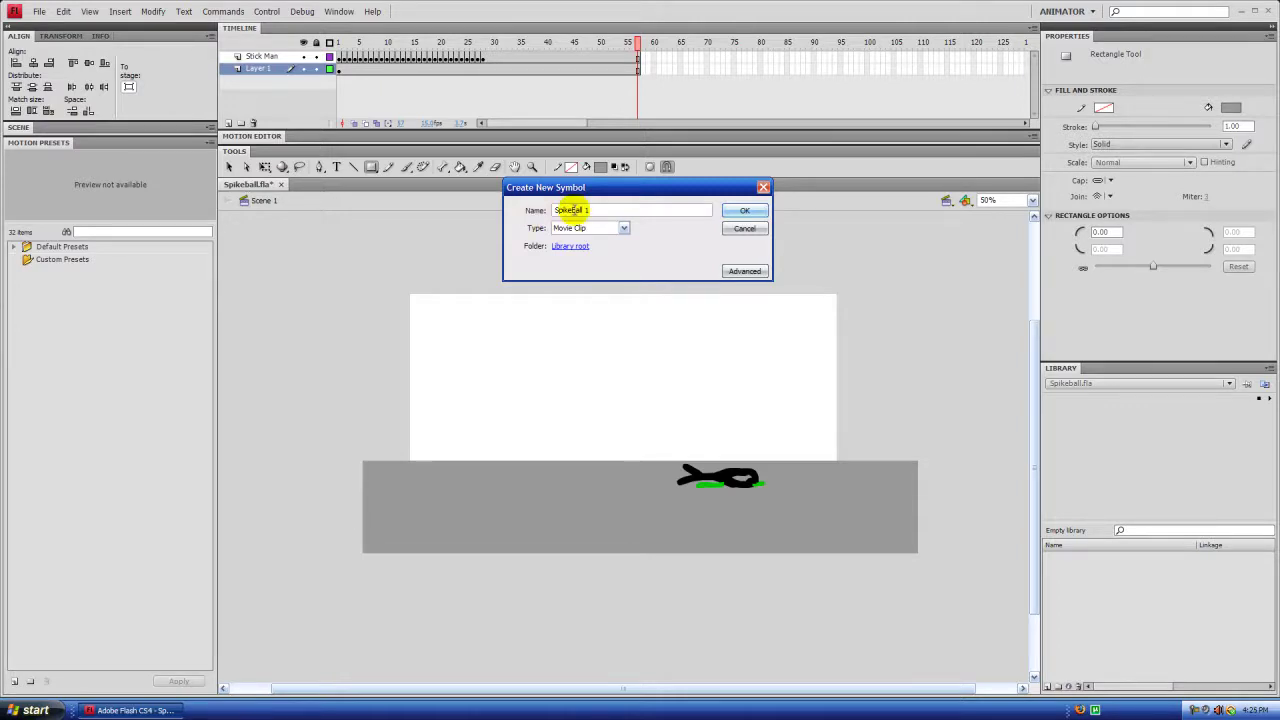
{"action": "left_click", "coordinate": [740, 210]}
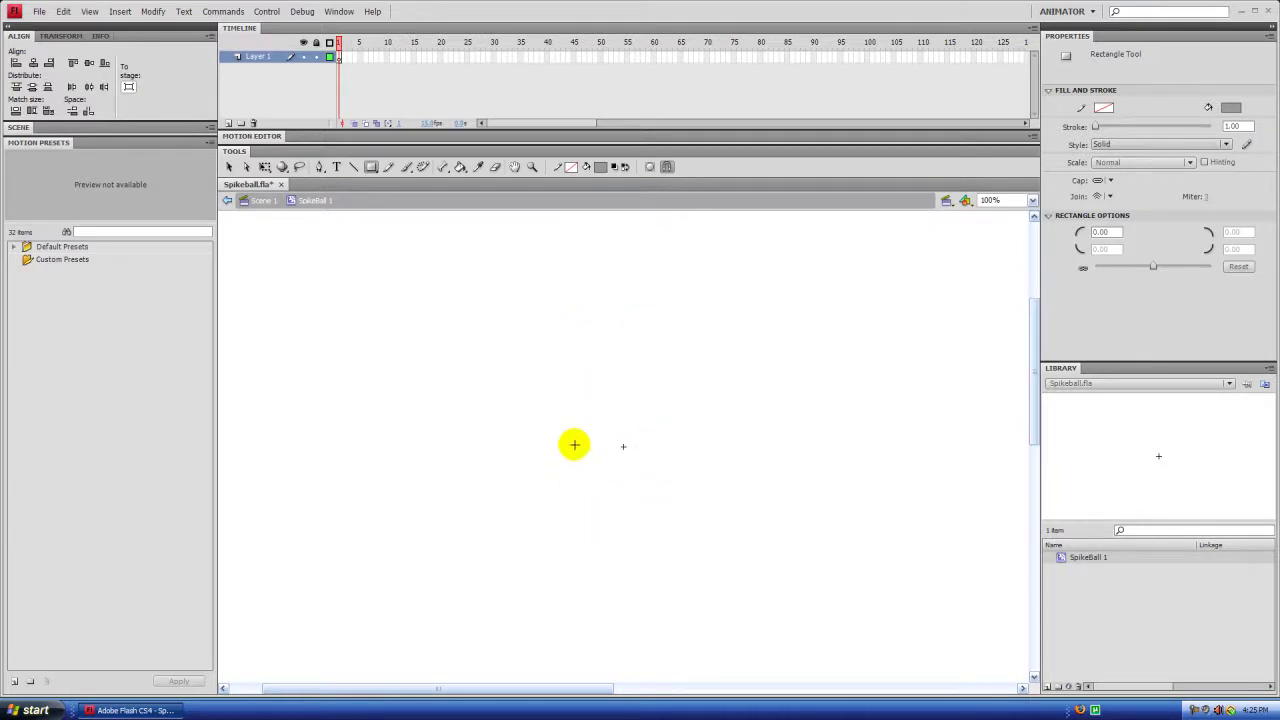
Draw a strokeless grey circle about 237 px wide around the symbol's registration point with the Oval tool
{"action": "key", "text": "ctrl+minus"}
{"action": "key", "text": "ctrl+minus"}
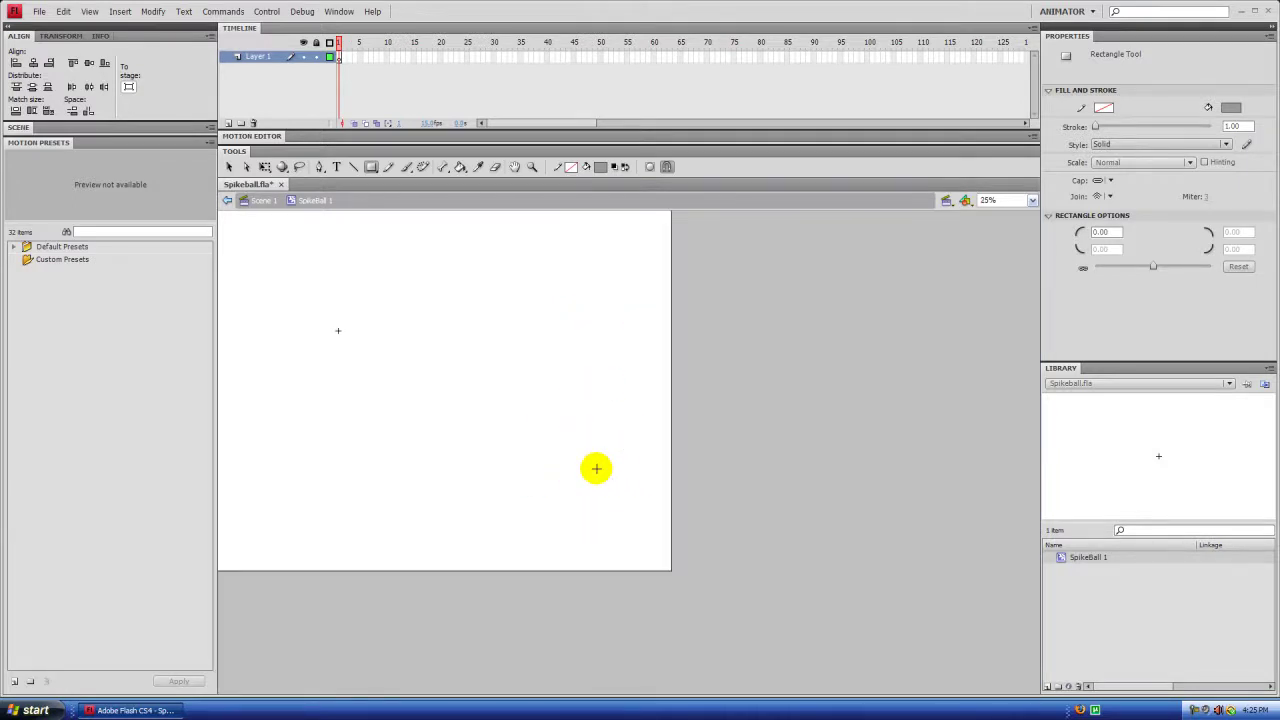
{"action": "key", "text": "ctrl+equal"}
{"action": "key", "text": "ctrl+equal"}
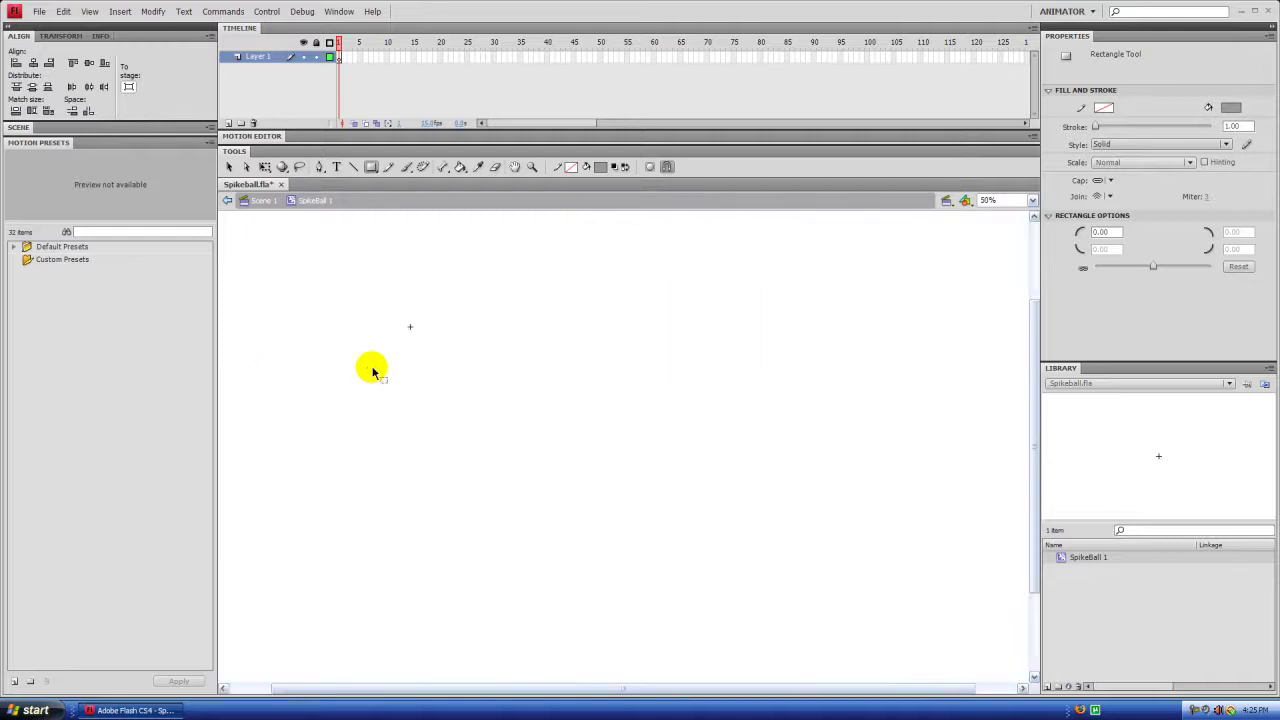
{"action": "left_click_drag", "start_coordinate": [738, 692], "coordinate": [562, 690]}
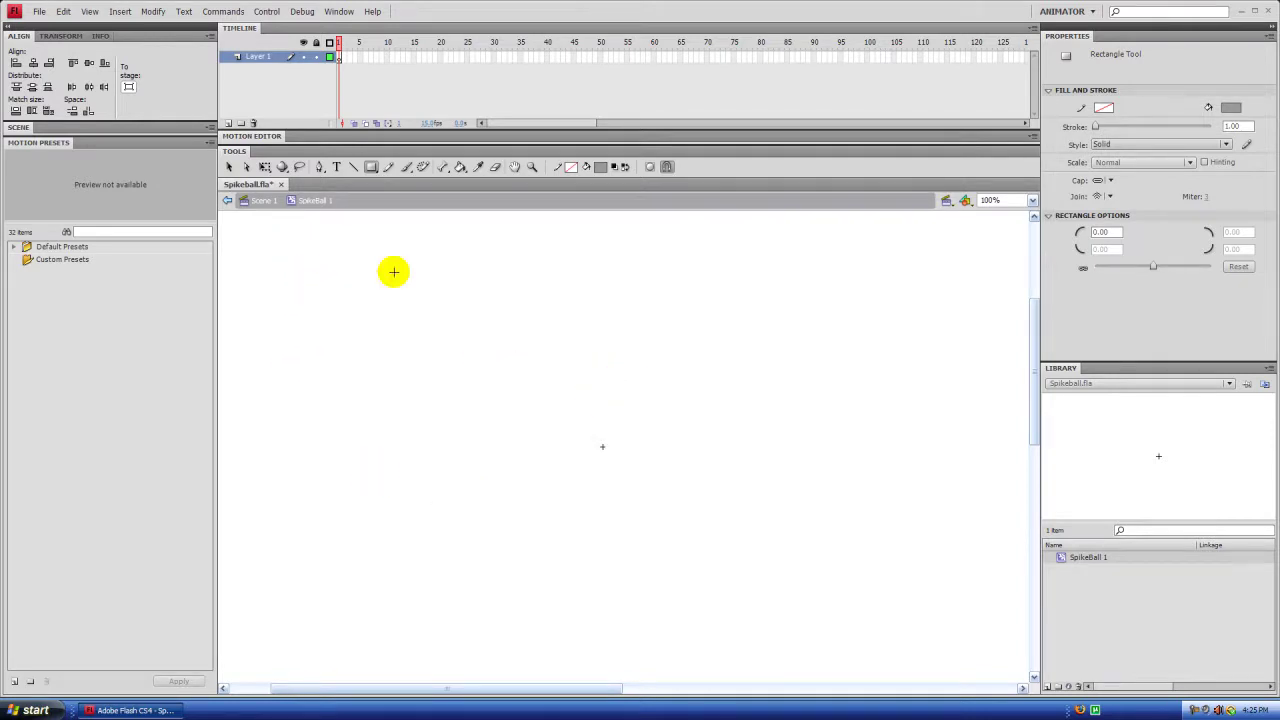
{"action": "left_click", "coordinate": [370, 167]}
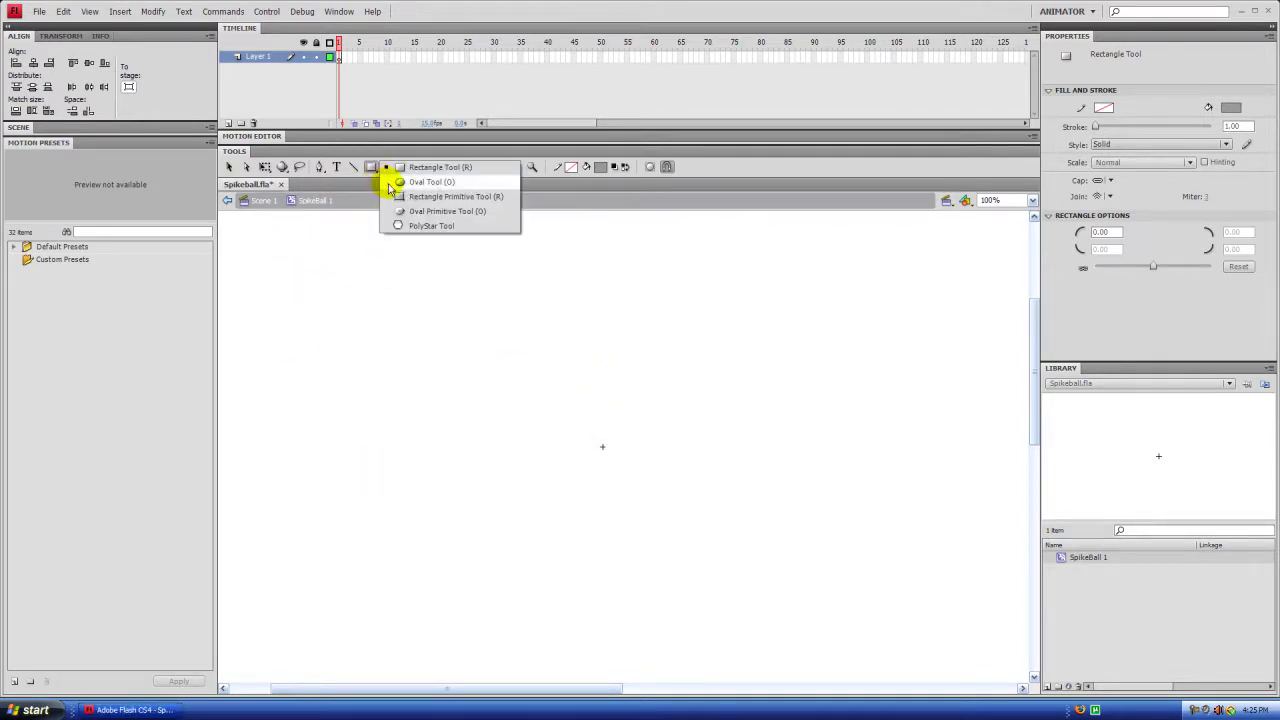
{"action": "left_click", "coordinate": [390, 183]}
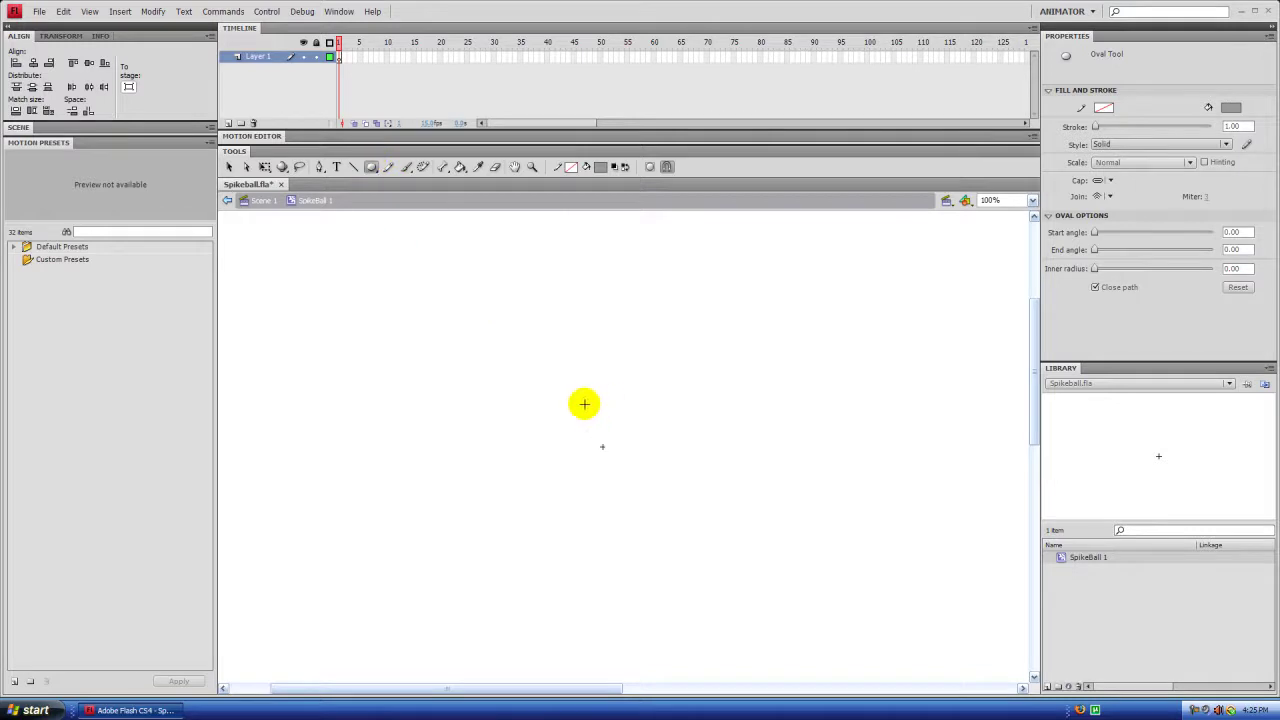
{"action": "left_click_drag", "start_coordinate": [532, 376], "coordinate": [686, 530]}
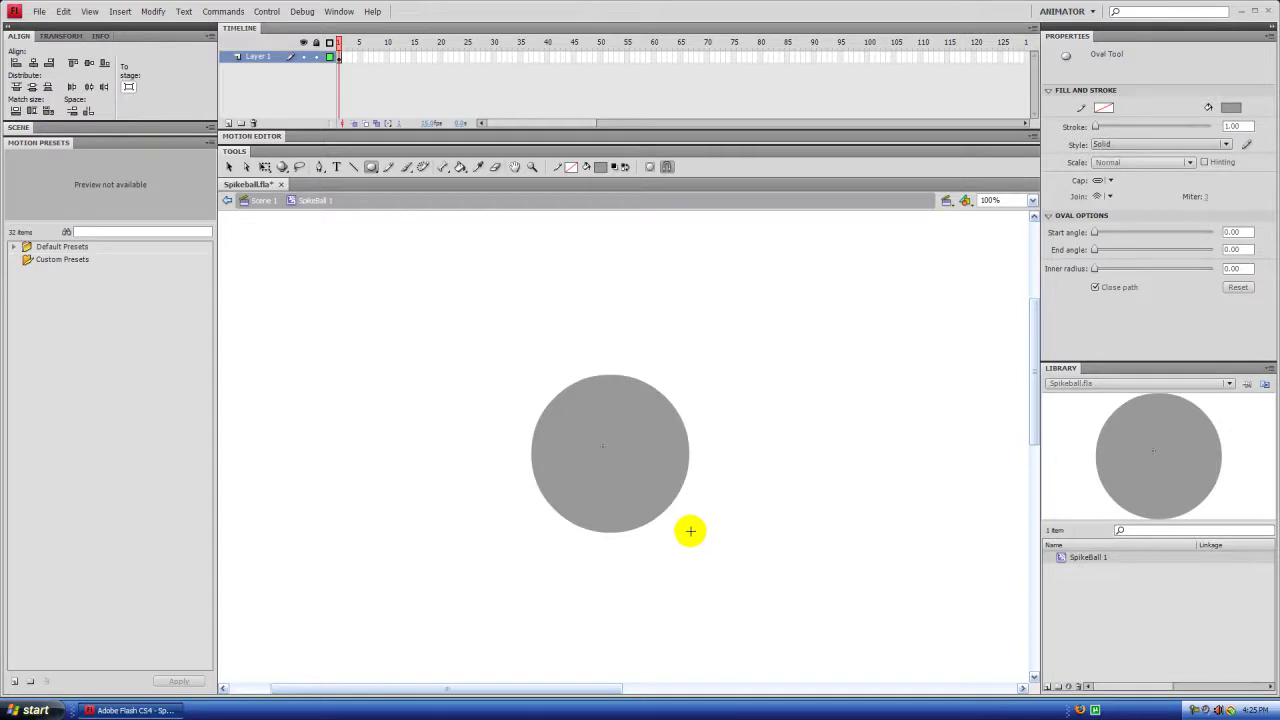
{"action": "left_click", "coordinate": [668, 167]}
{"action": "left_click", "coordinate": [668, 167]}
{"action": "left_click", "coordinate": [668, 167]}
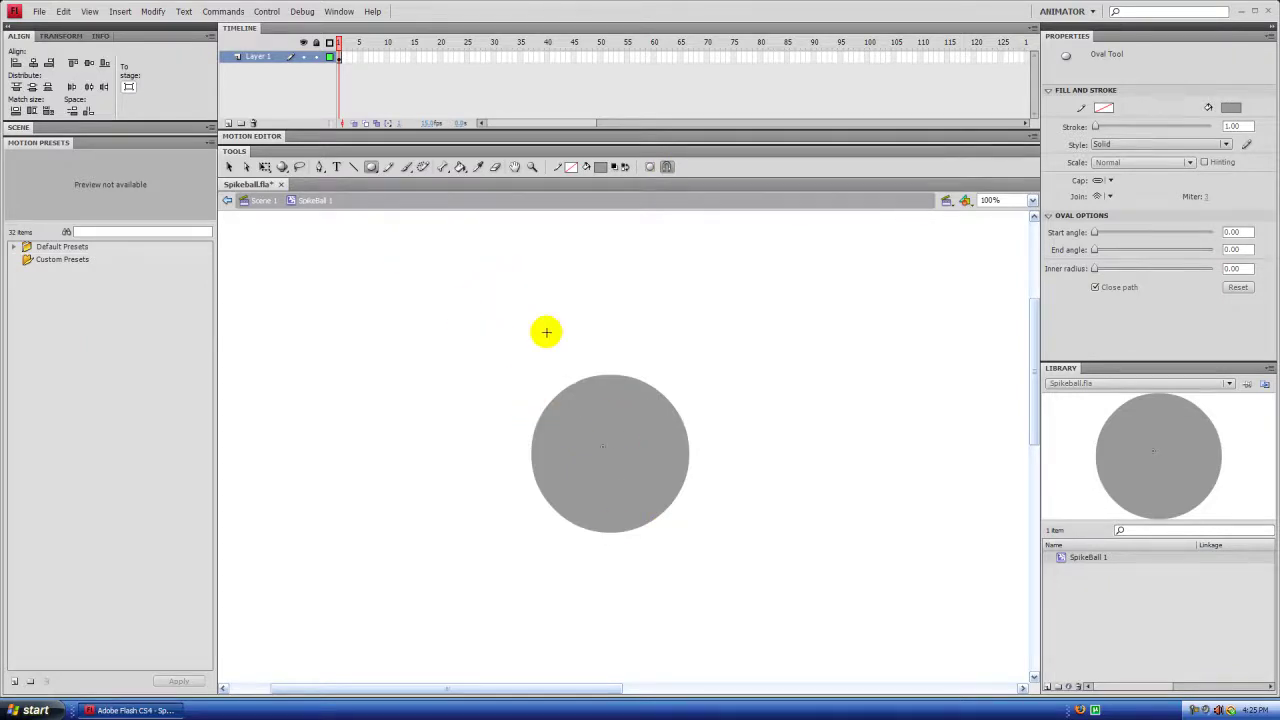
Change the circle's fill colour to the darker grey #666666
{"action": "left_click", "coordinate": [230, 167]}
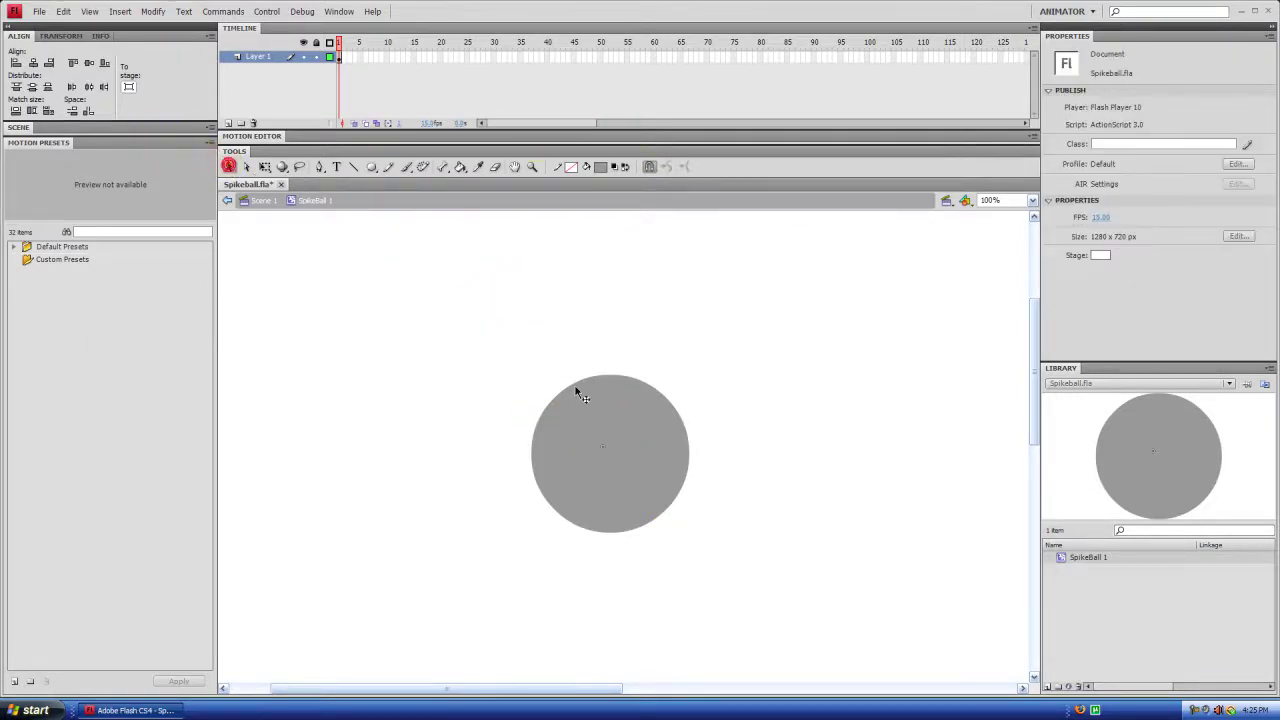
{"action": "left_click", "coordinate": [621, 405]}
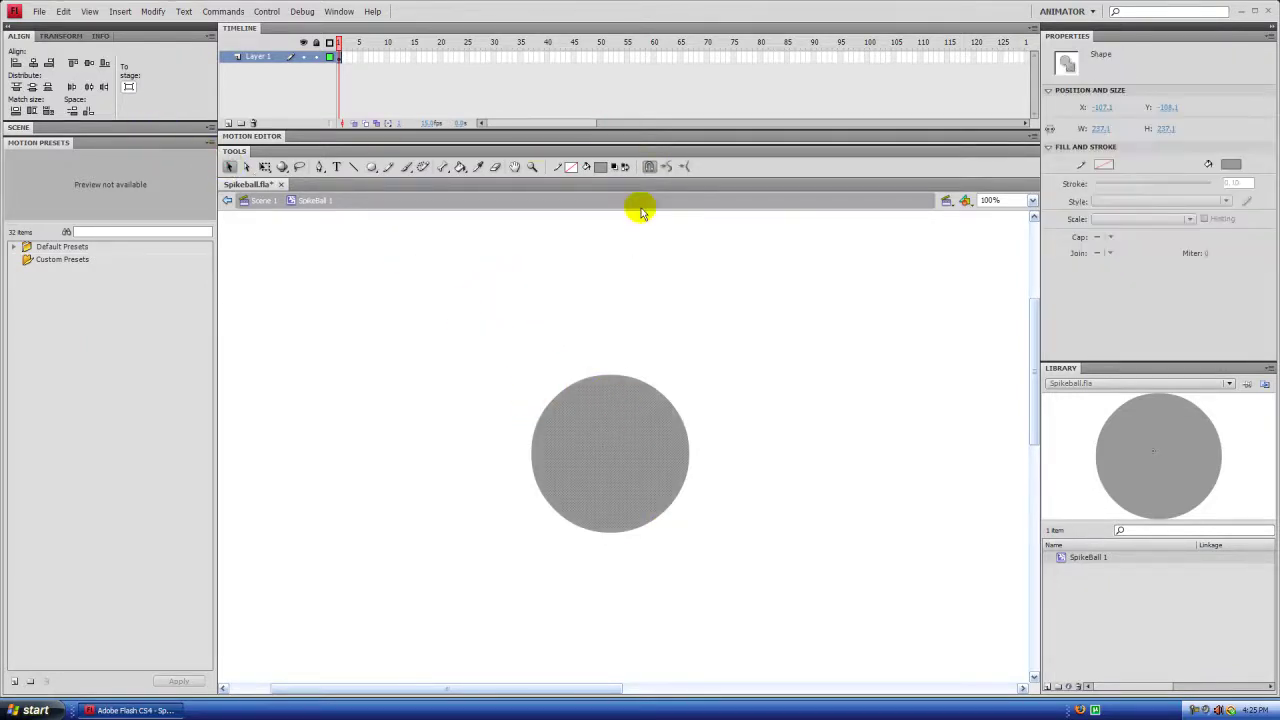
{"action": "left_click", "coordinate": [597, 167]}
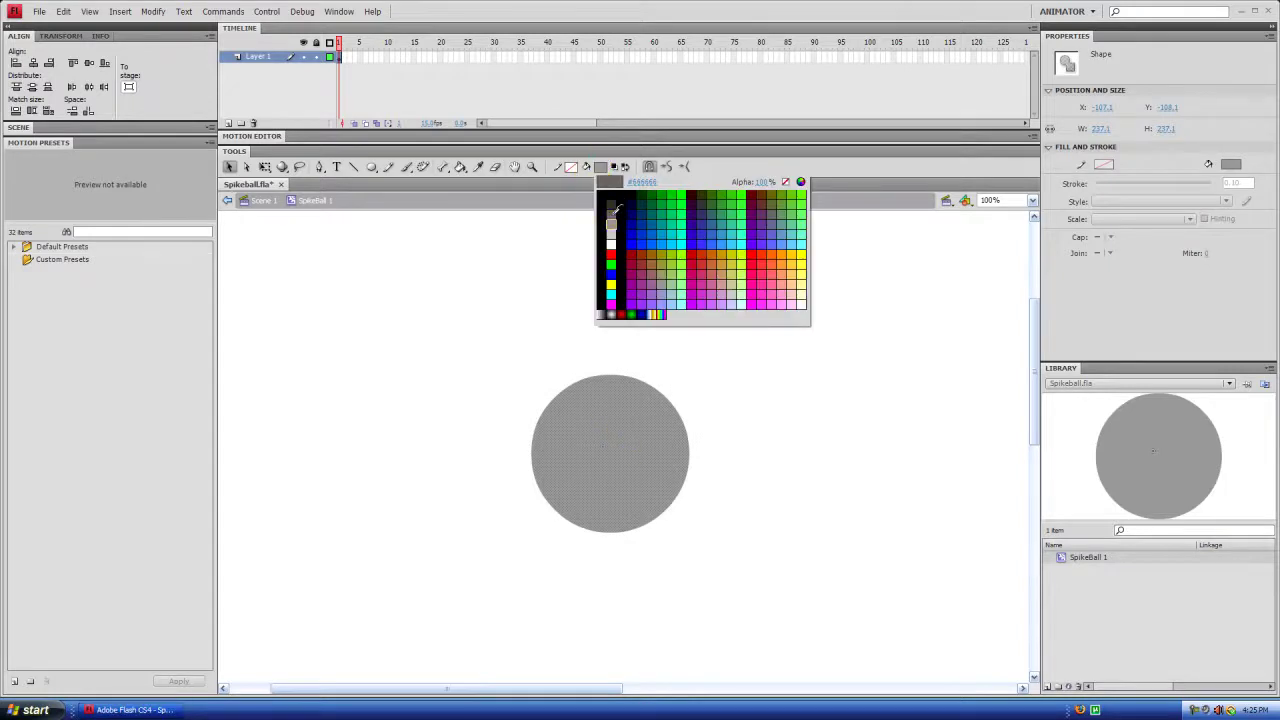
{"action": "left_click", "coordinate": [610, 213]}
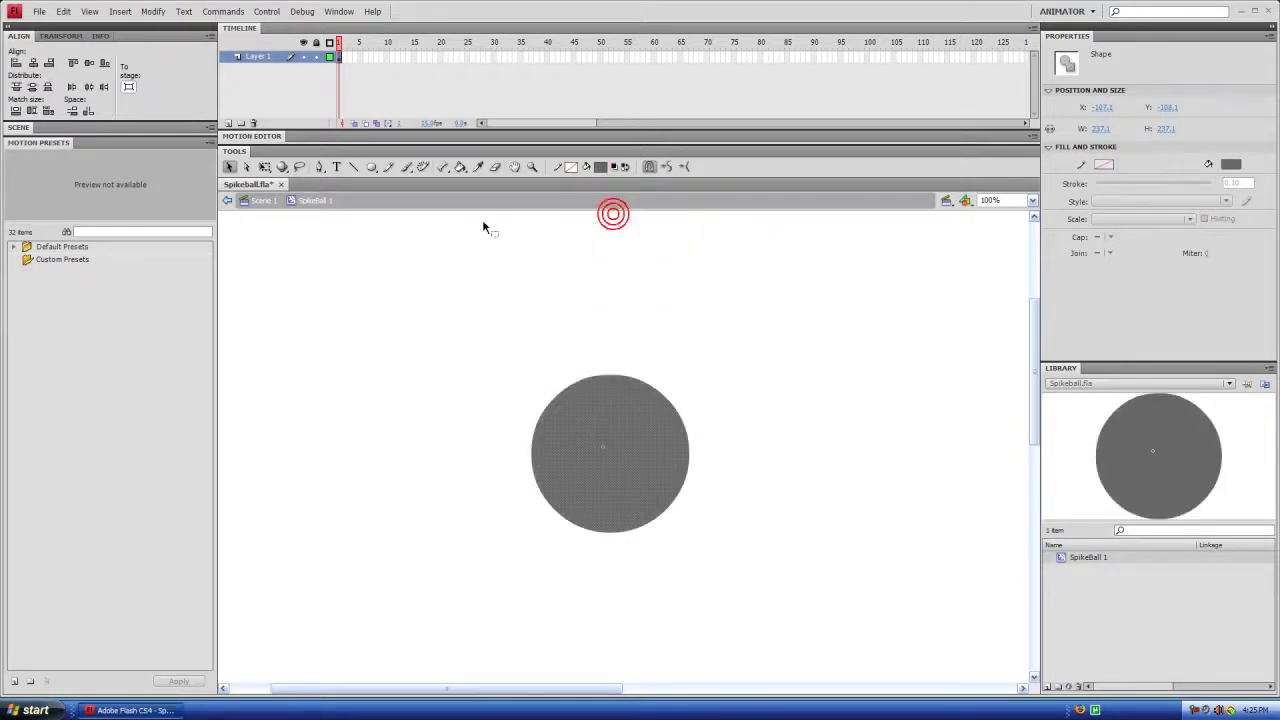
{"action": "left_click", "coordinate": [474, 291]}
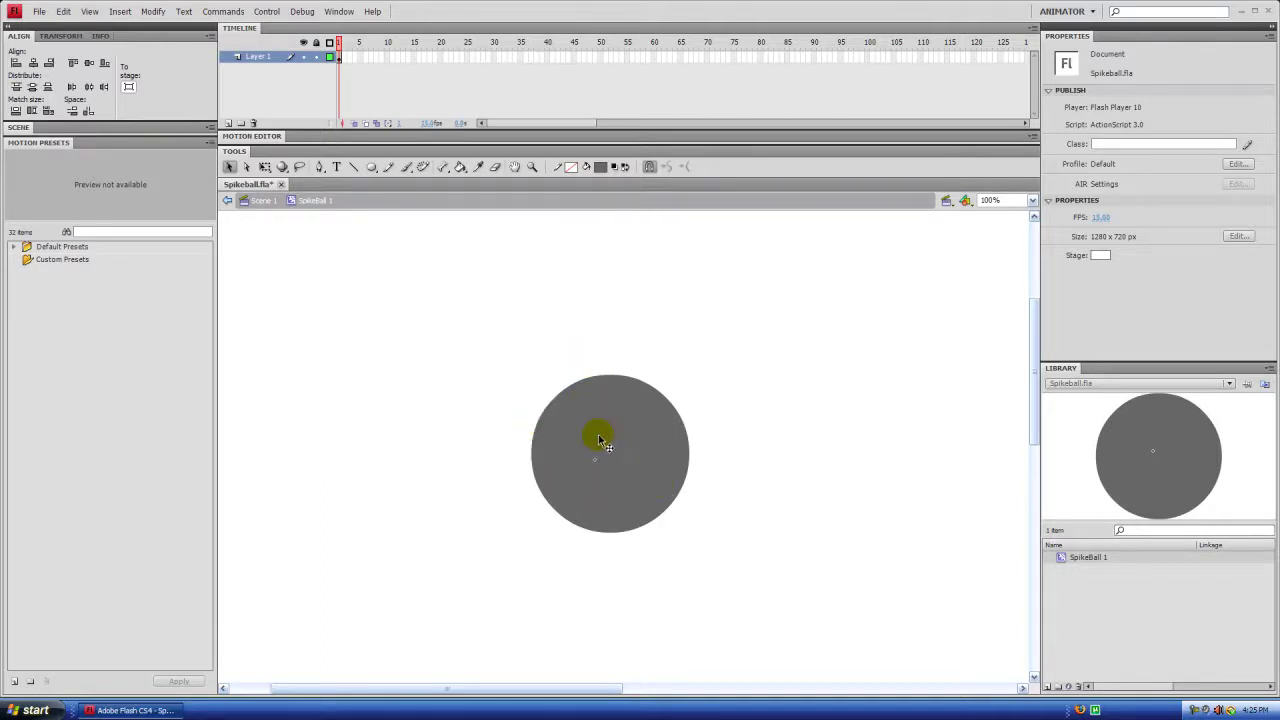
Align the circle to the stage so it is centred horizontally and vertically on the registration point
{"action": "left_click", "coordinate": [643, 455]}
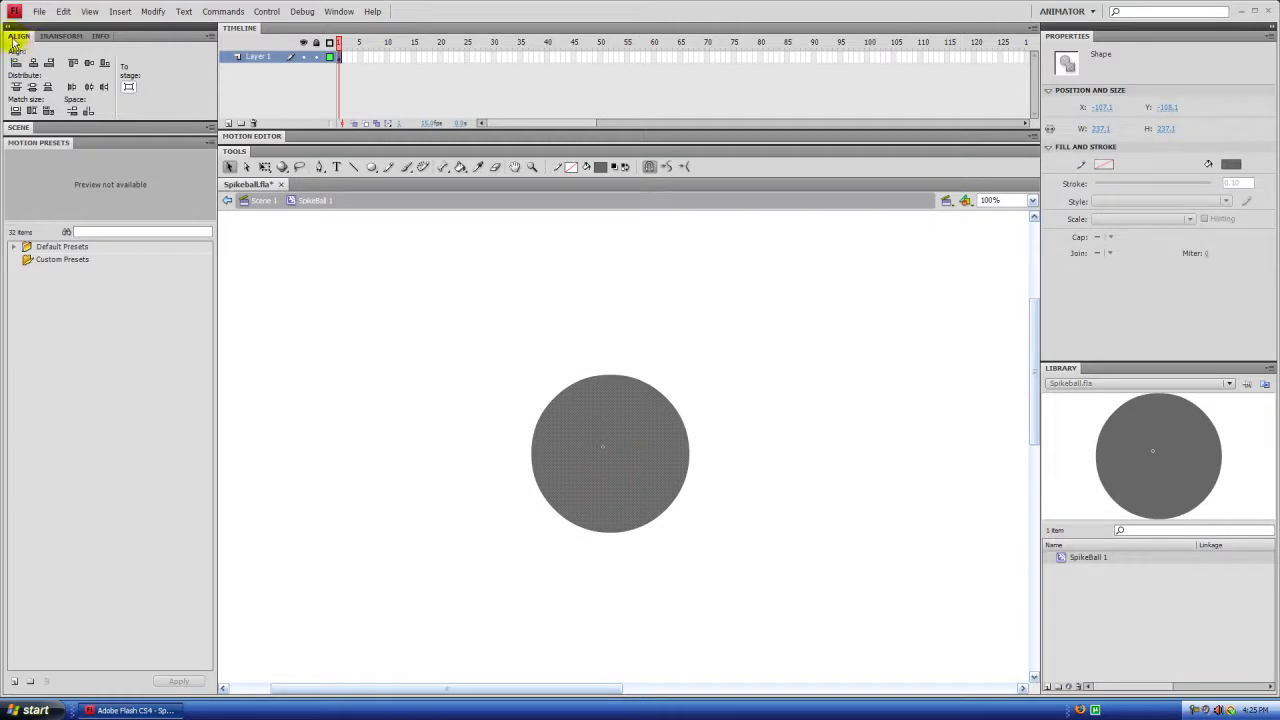
{"action": "left_click", "coordinate": [338, 11]}
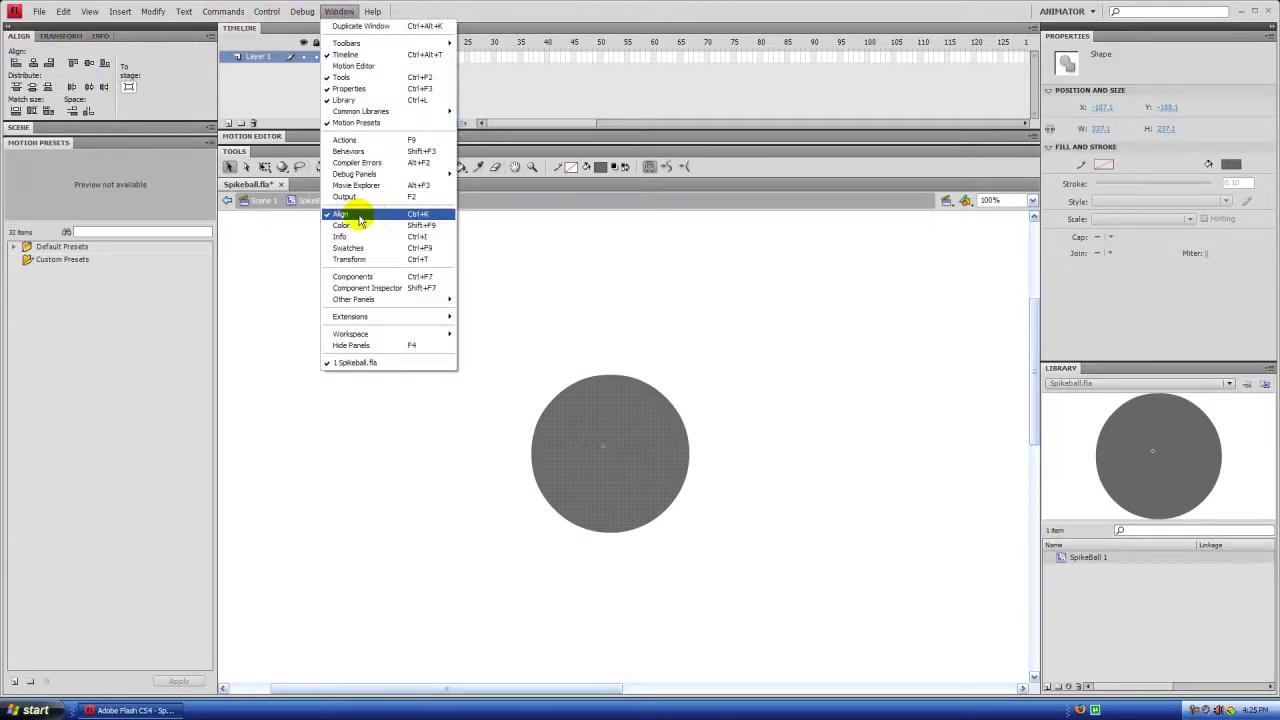
{"action": "left_click", "coordinate": [323, 10]}
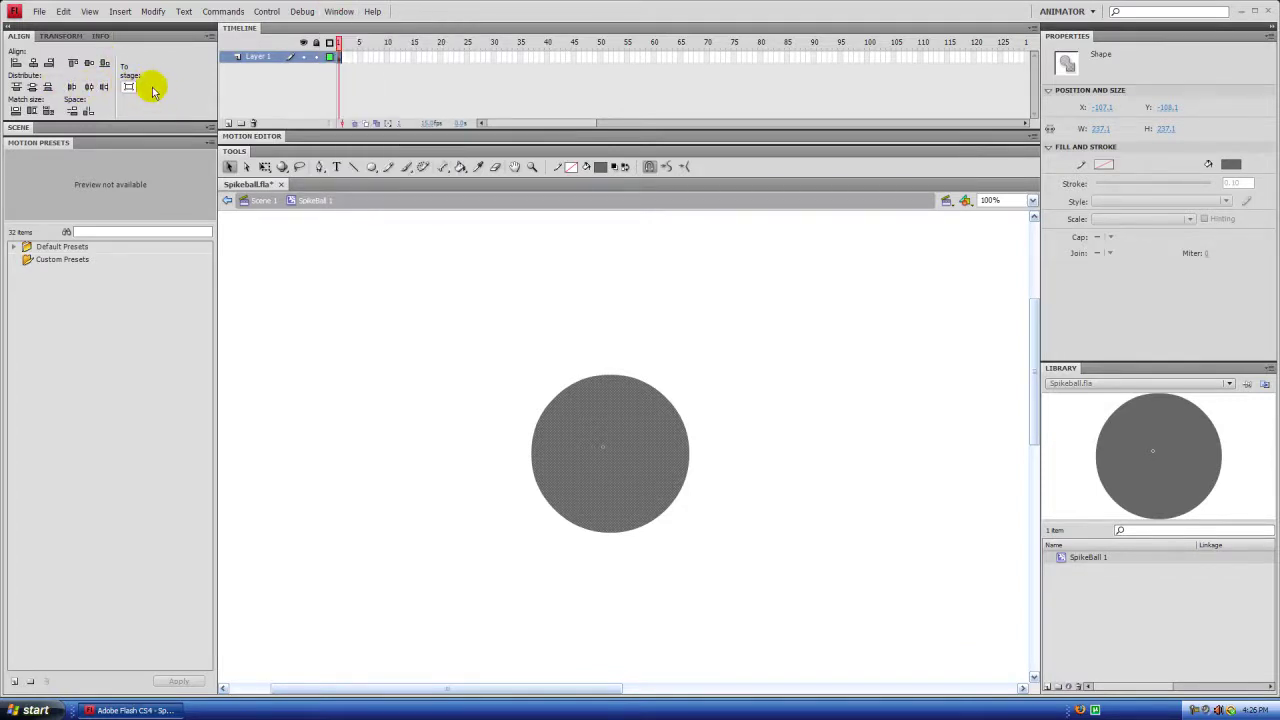
{"action": "left_click", "coordinate": [33, 63]}
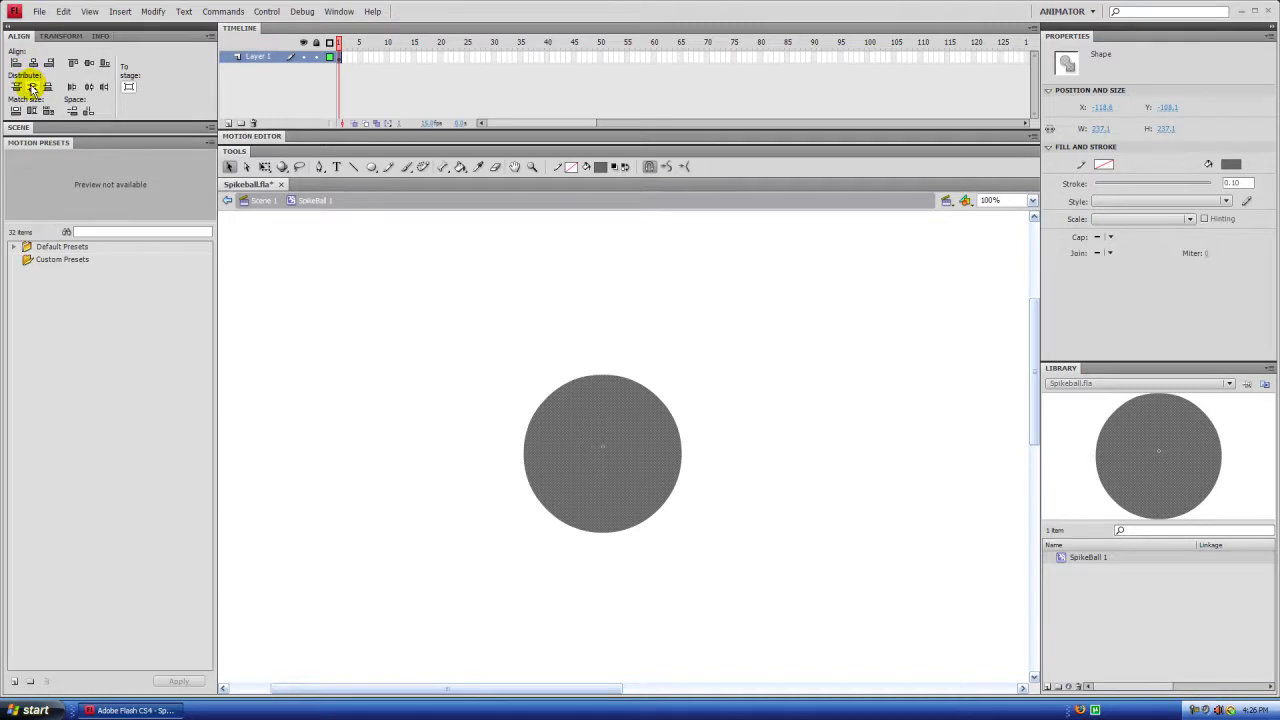
{"action": "left_click", "coordinate": [32, 87]}
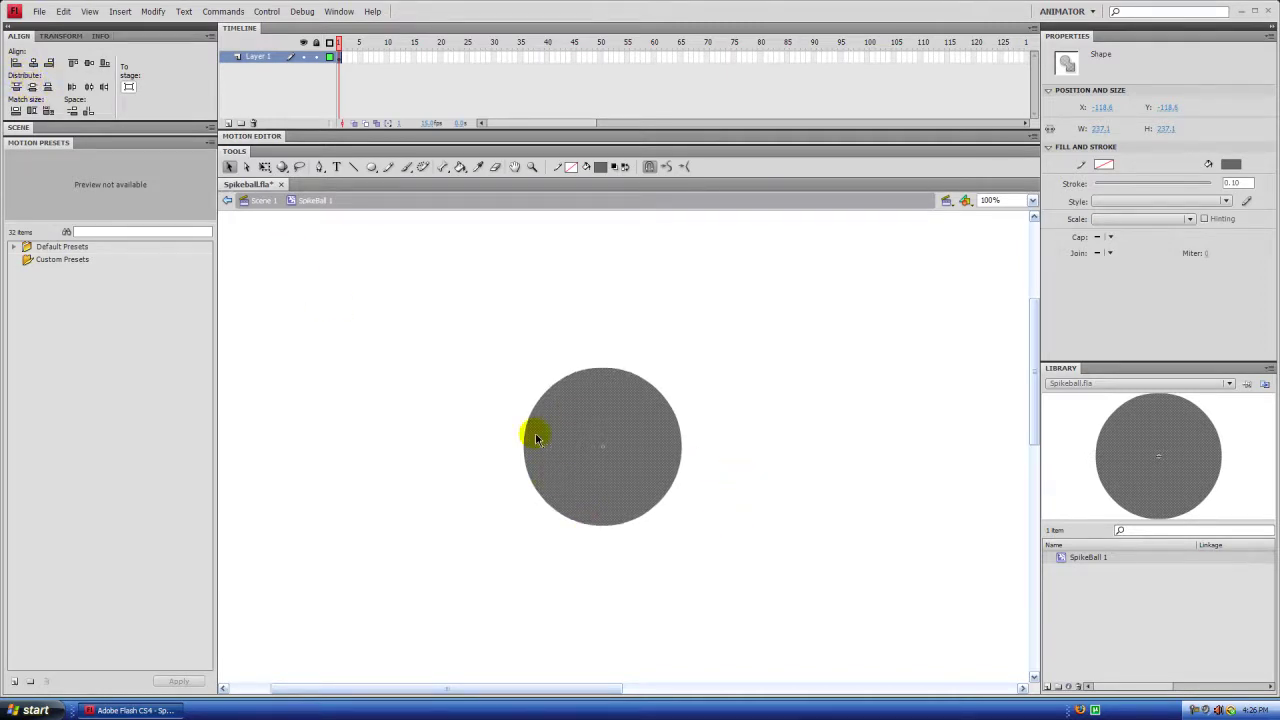
{"action": "left_click", "coordinate": [474, 352]}
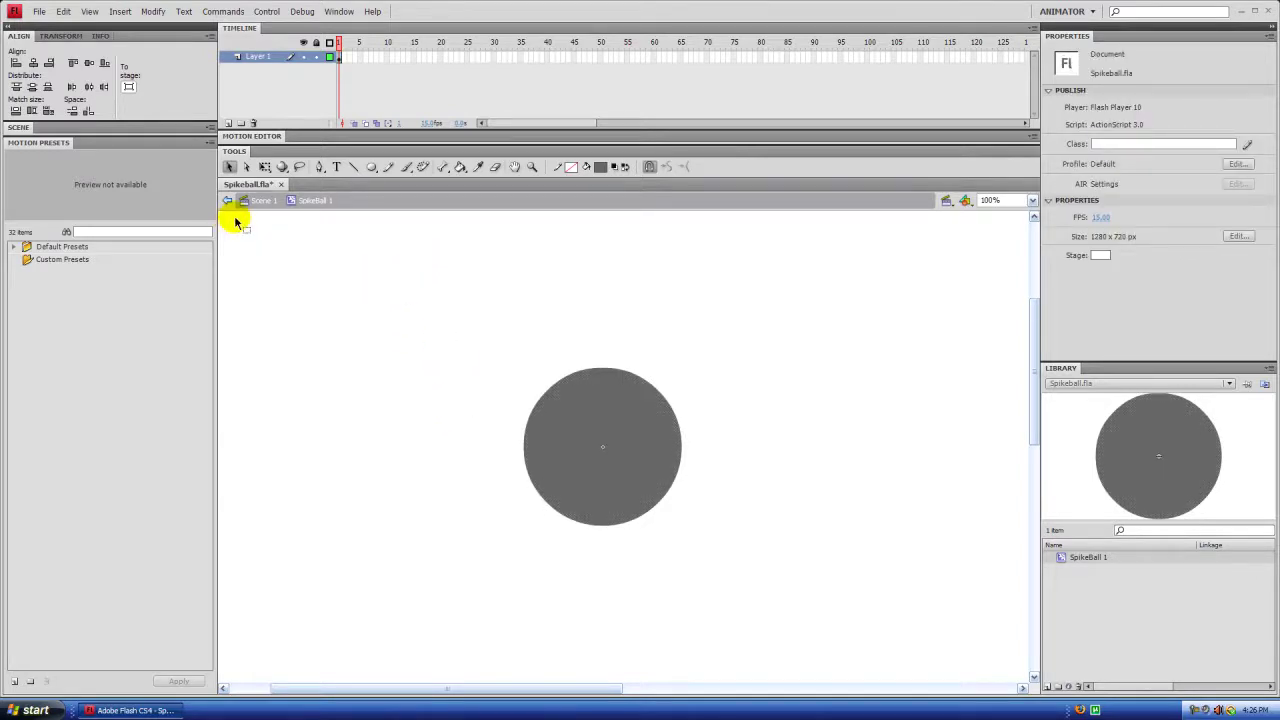
Add a new layer to the symbol and place it beneath the circle's layer
{"action": "left_click", "coordinate": [229, 123]}
{"action": "left_click_drag", "start_coordinate": [270, 80], "coordinate": [258, 77]}
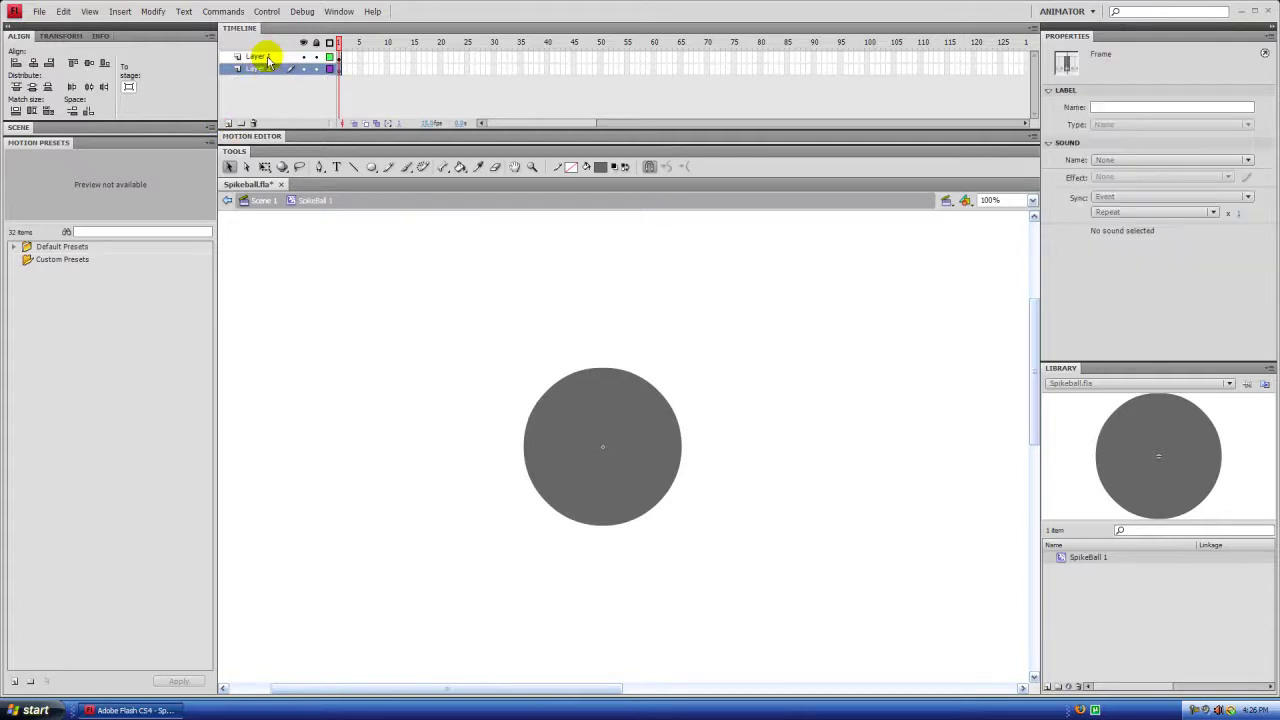
Start a green spike outline with the Pen tool, drawing three triangular spikes around the circle's upper-left and left edge
{"action": "left_click", "coordinate": [321, 170]}
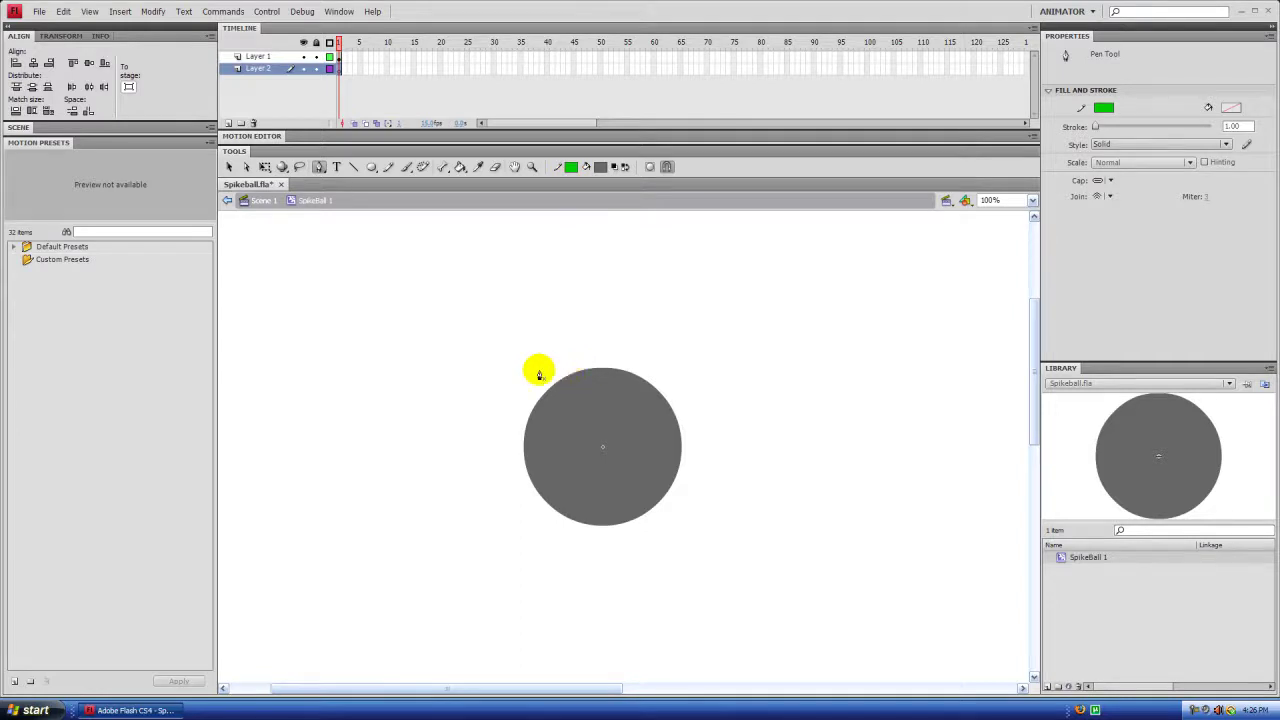
{"action": "key", "text": "ctrl+equal"}
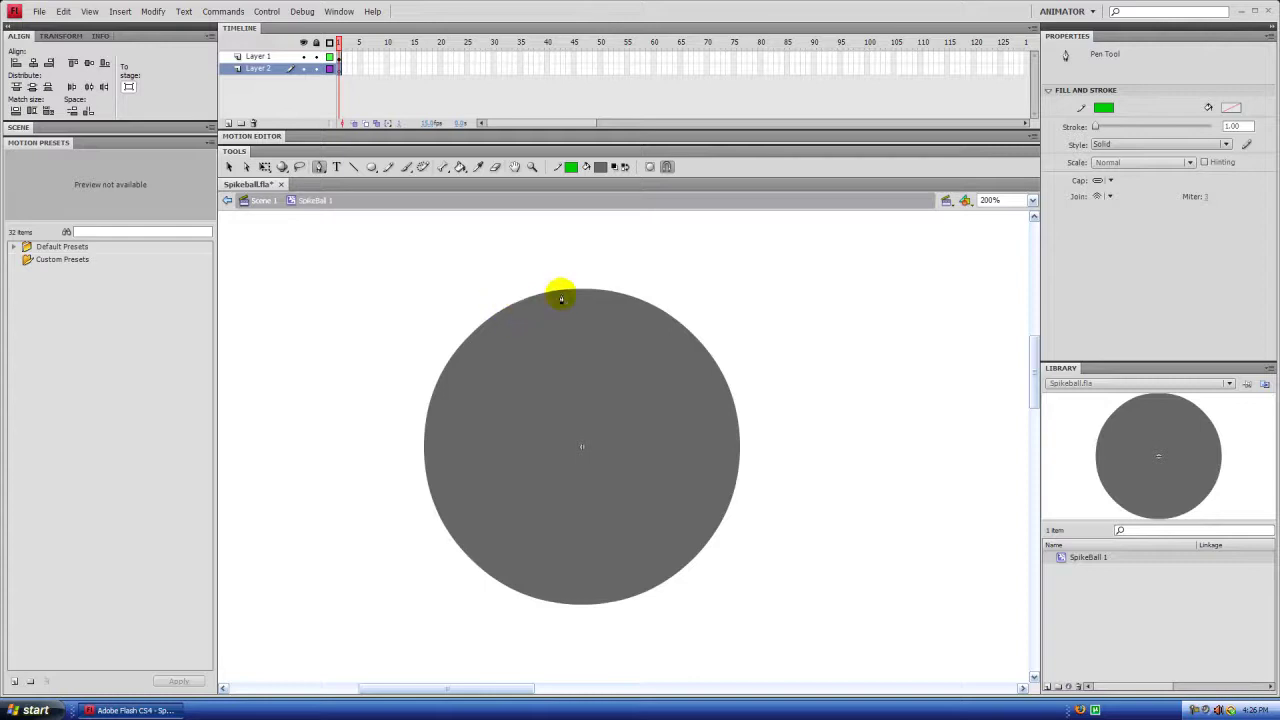
{"action": "left_click_drag", "start_coordinate": [516, 310], "coordinate": [446, 264]}
{"action": "left_click", "coordinate": [460, 347]}
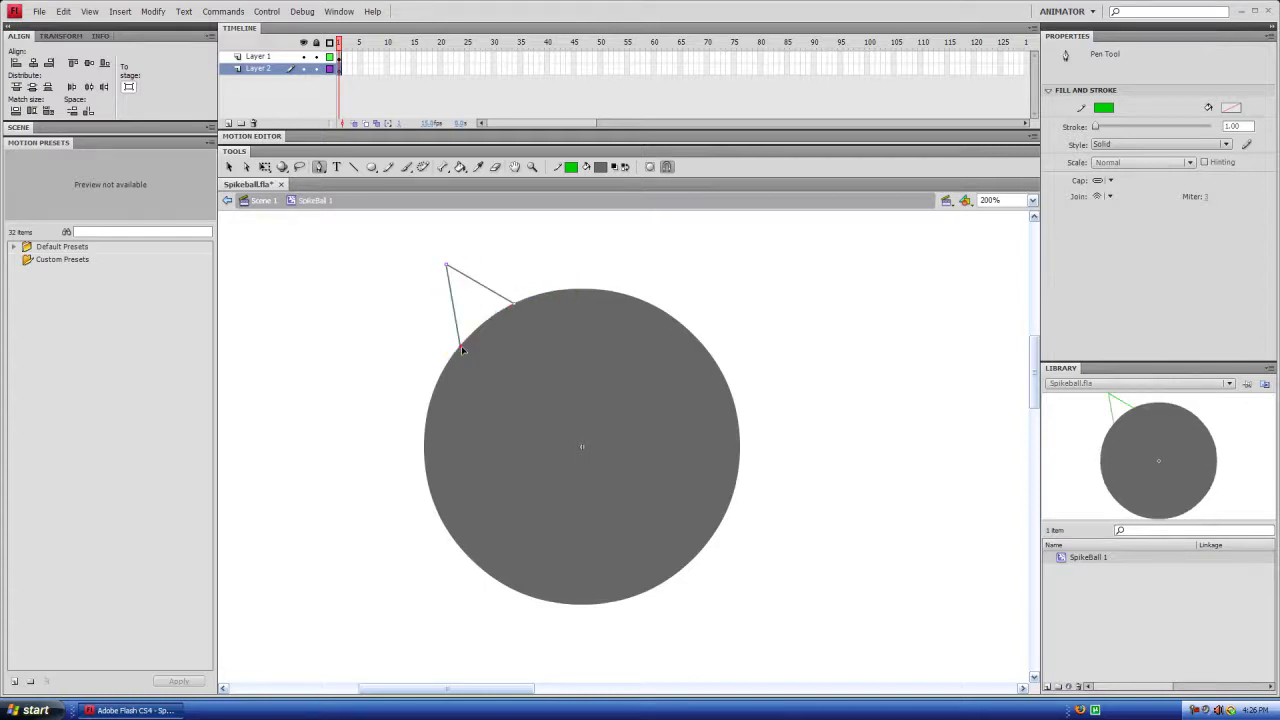
{"action": "left_click", "coordinate": [374, 350]}
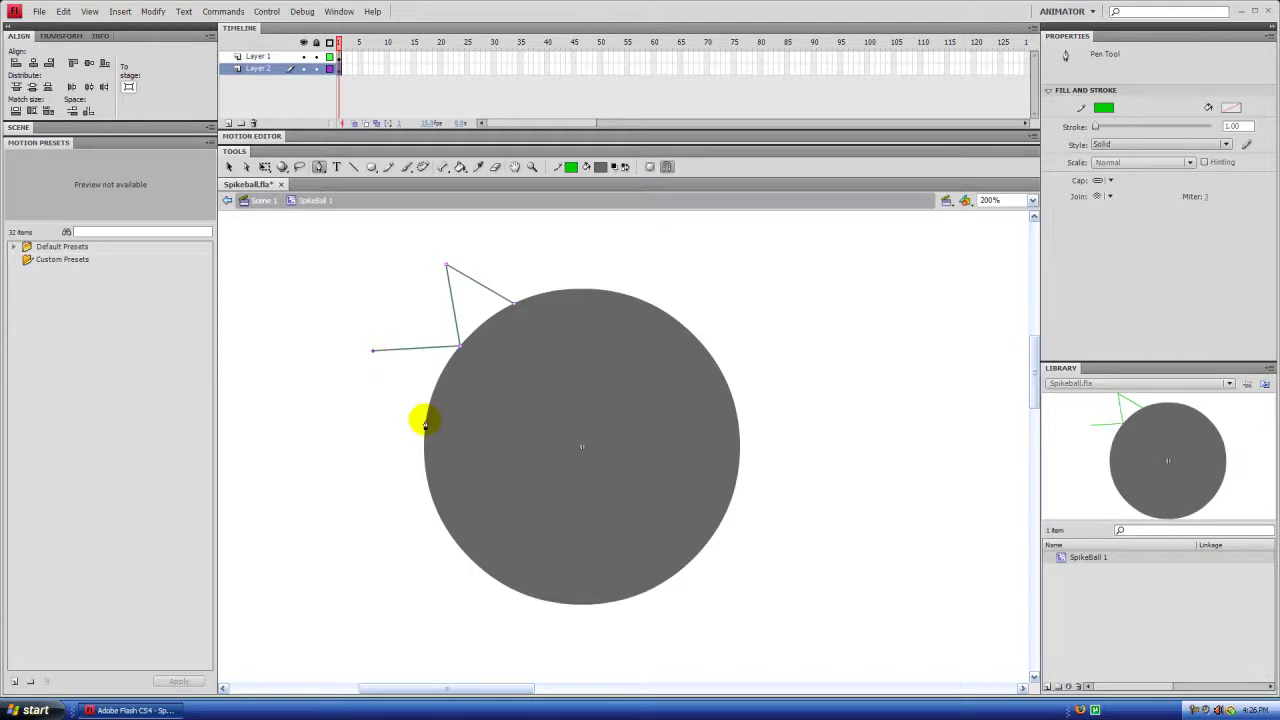
{"action": "left_click", "coordinate": [383, 458]}
{"action": "left_click", "coordinate": [426, 479]}
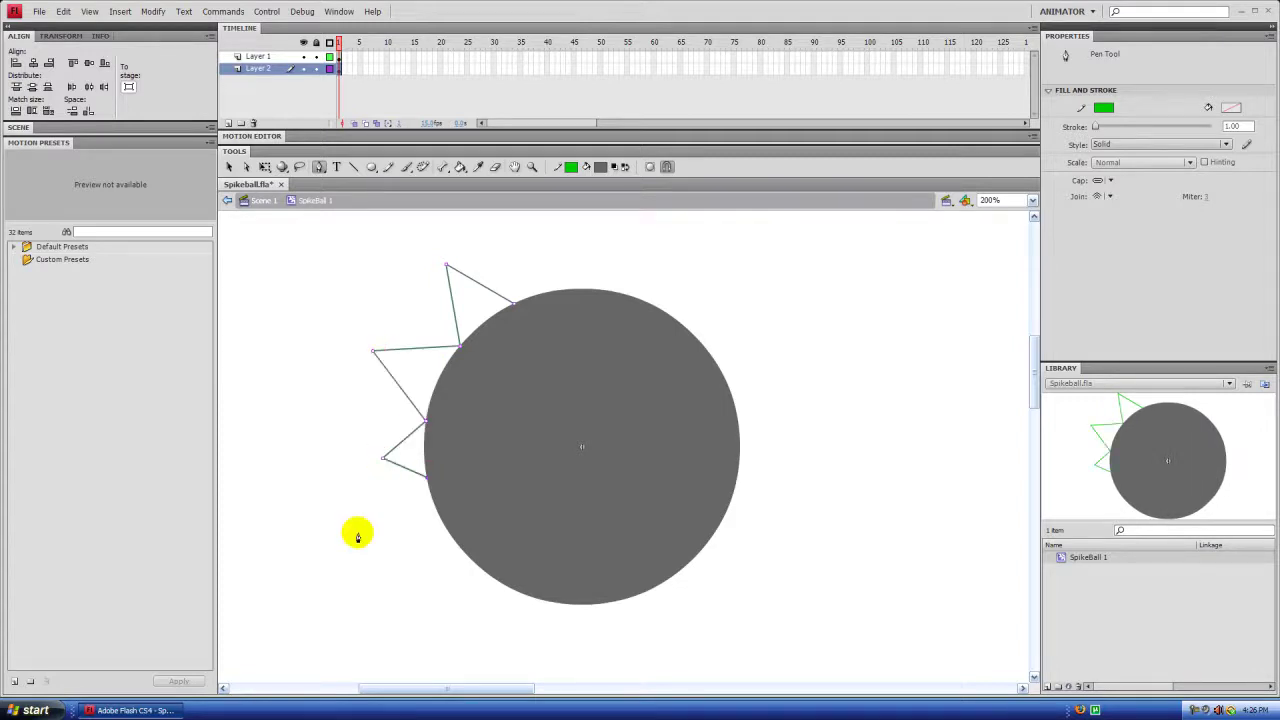
Continue the zigzag spike outline with small and large spikes around the circle's lower-left and bottom edge
{"action": "left_click", "coordinate": [364, 566]}
{"action": "left_click", "coordinate": [453, 541]}
{"action": "left_click", "coordinate": [452, 576]}
{"action": "left_click", "coordinate": [486, 572]}
{"action": "left_click", "coordinate": [489, 606]}
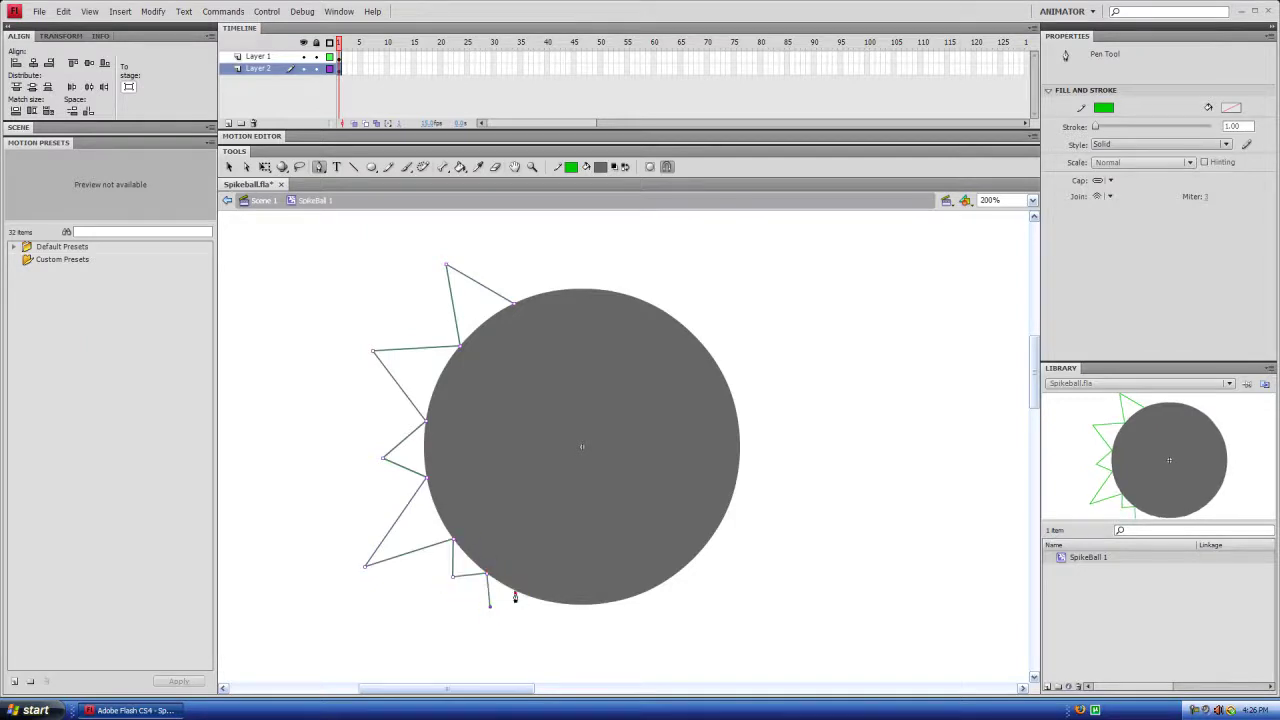
{"action": "left_click", "coordinate": [513, 657]}
{"action": "left_click", "coordinate": [556, 603]}
{"action": "left_click", "coordinate": [616, 662]}
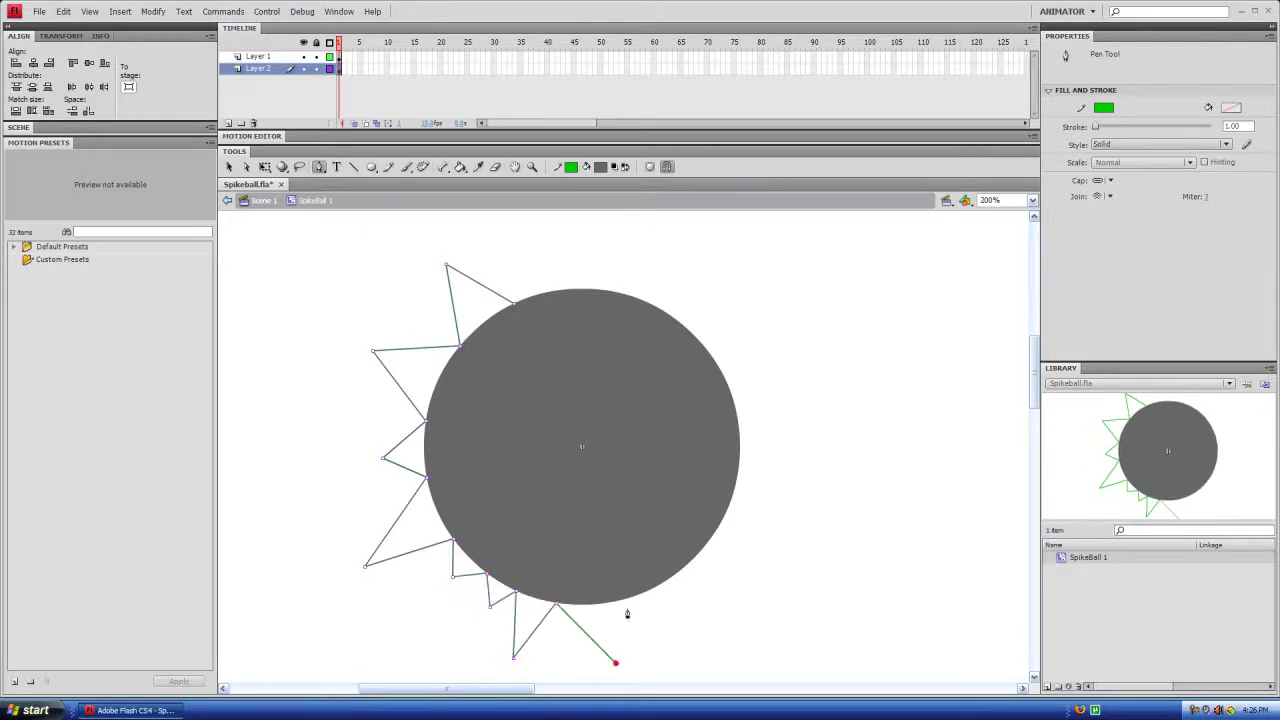
Continue the spike outline around the circle's right and top edges and close it at the starting point
{"action": "left_click", "coordinate": [636, 598]}
{"action": "left_click", "coordinate": [713, 536]}
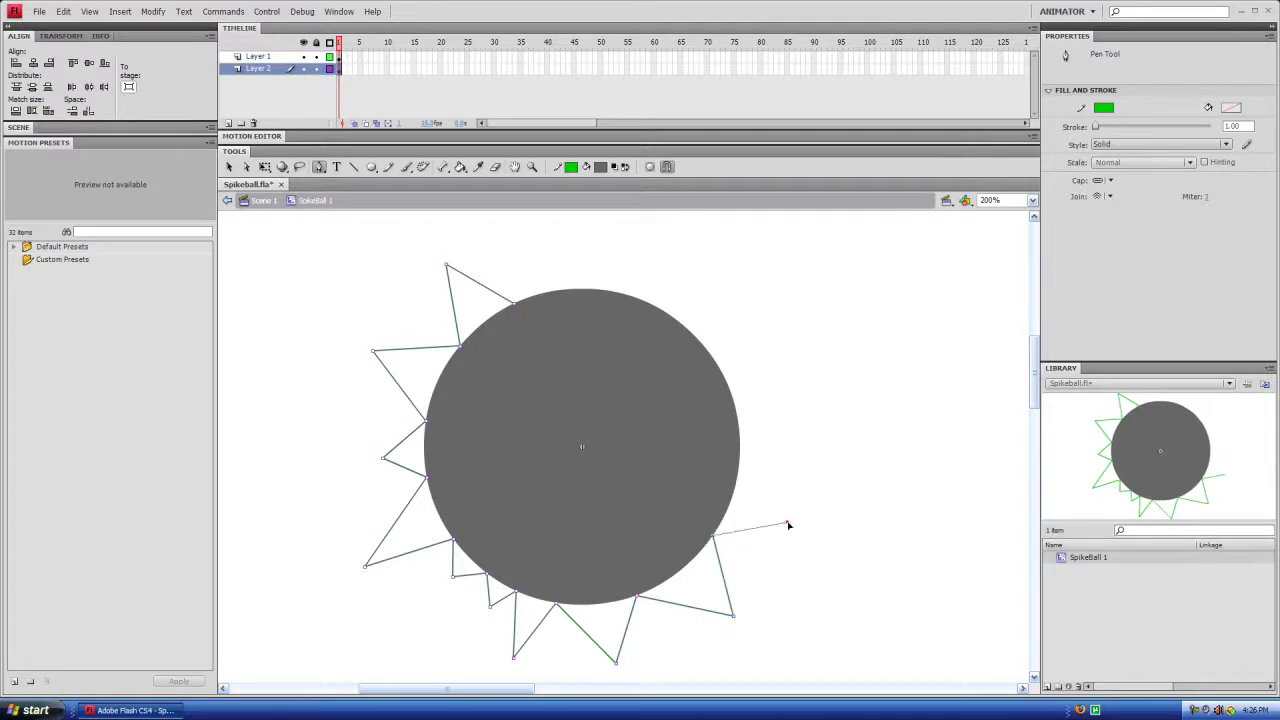
{"action": "left_click", "coordinate": [797, 364]}
{"action": "left_click", "coordinate": [719, 366]}
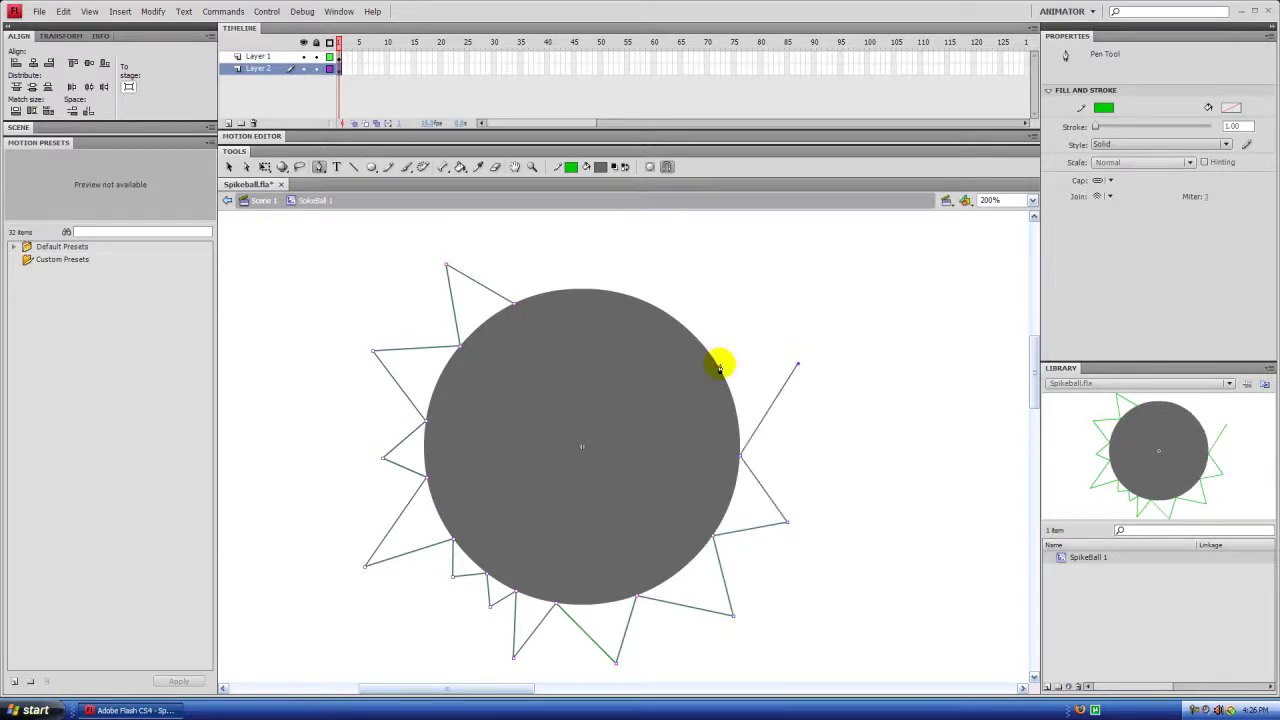
{"action": "left_click", "coordinate": [616, 245]}
{"action": "left_click", "coordinate": [546, 290]}
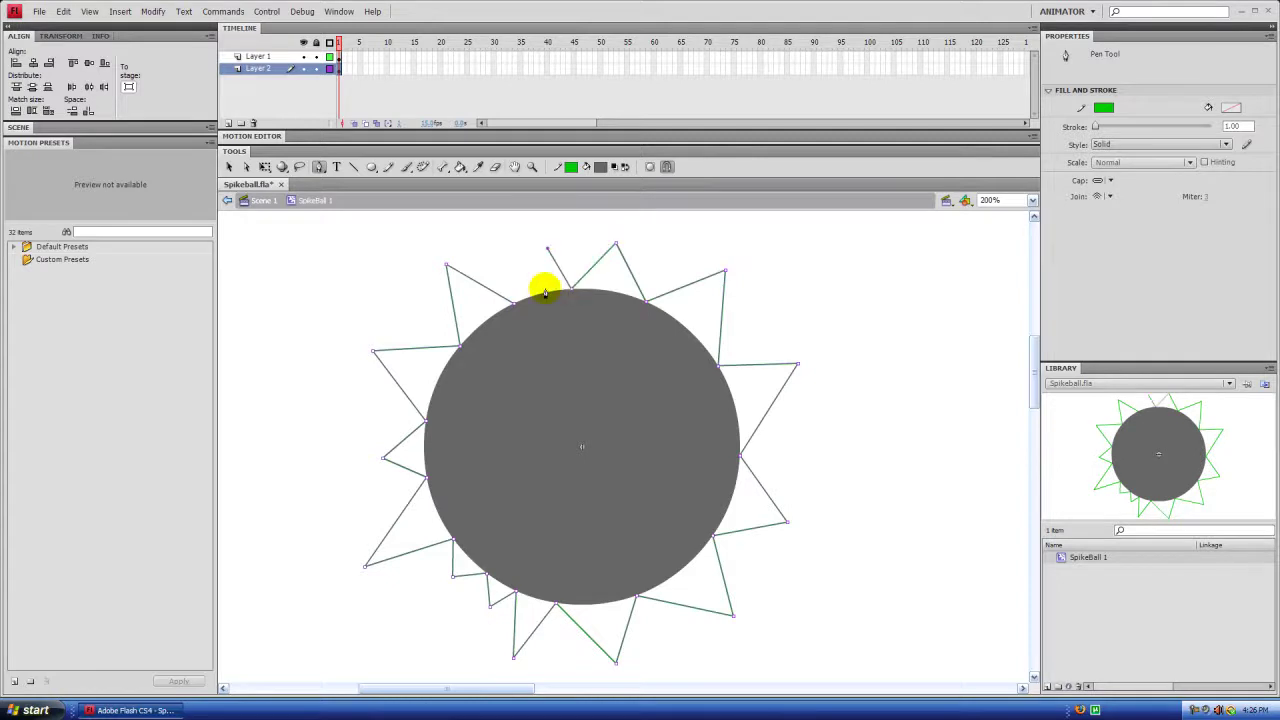
{"action": "left_click", "coordinate": [505, 232]}
{"action": "left_click", "coordinate": [517, 304]}
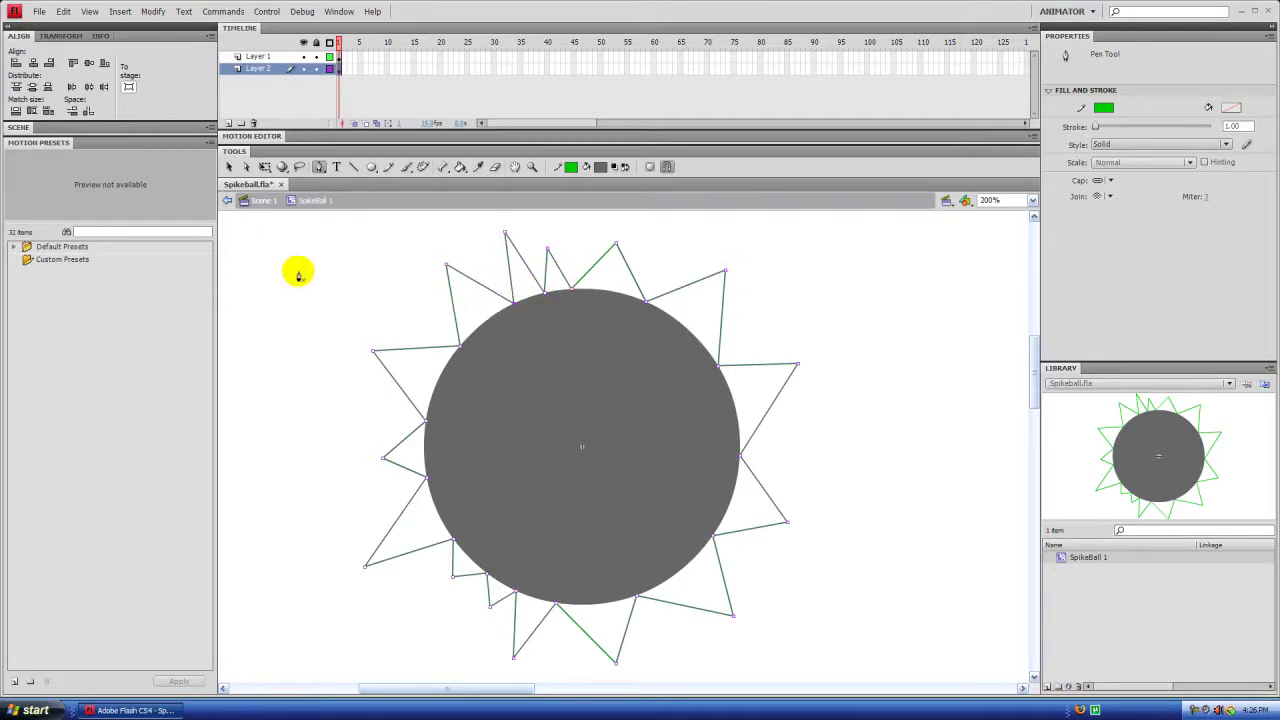
Move the tip of the upper-left spike slightly outward with the Subselection tool to widen that spike
{"action": "left_click", "coordinate": [245, 168]}
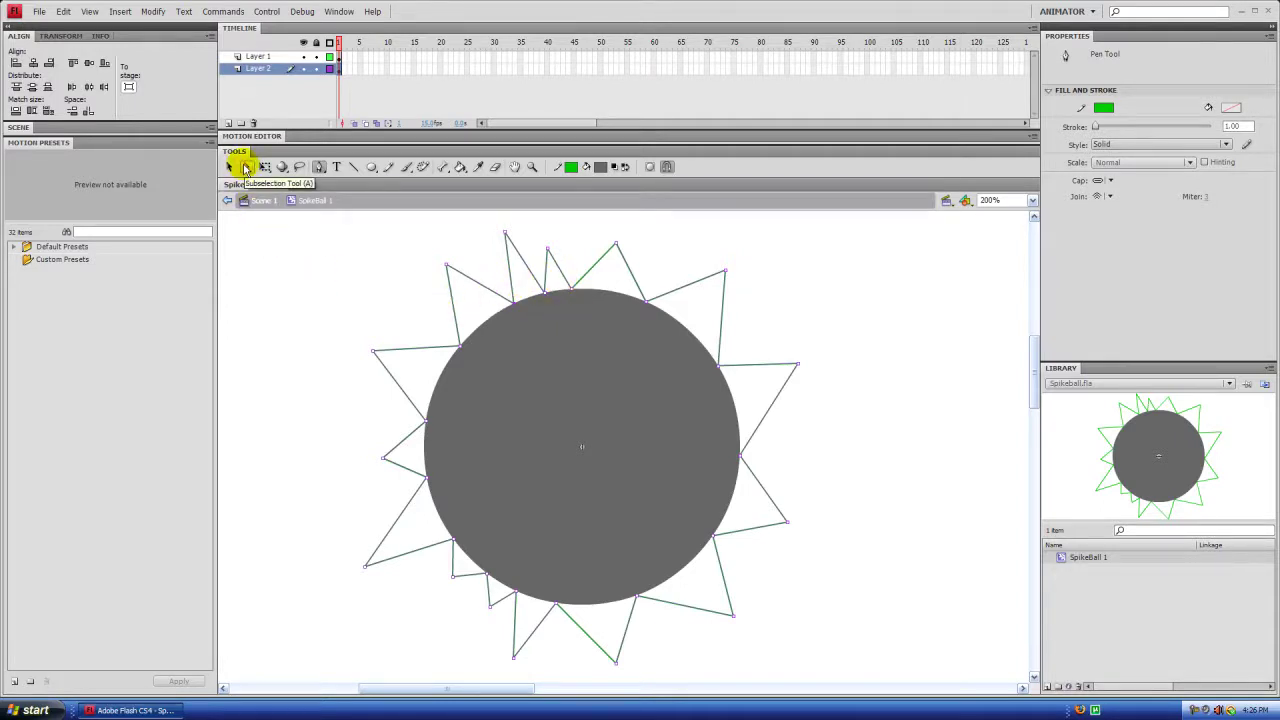
{"action": "left_click", "coordinate": [245, 168]}
{"action": "mouse_move", "coordinate": [447, 265]}
{"action": "left_mouse_down"}
{"action": "mouse_move", "coordinate": [366, 249]}
{"action": "mouse_move", "coordinate": [371, 262]}
{"action": "mouse_move", "coordinate": [365, 246]}
{"action": "mouse_move", "coordinate": [430, 265]}
{"action": "left_mouse_up"}
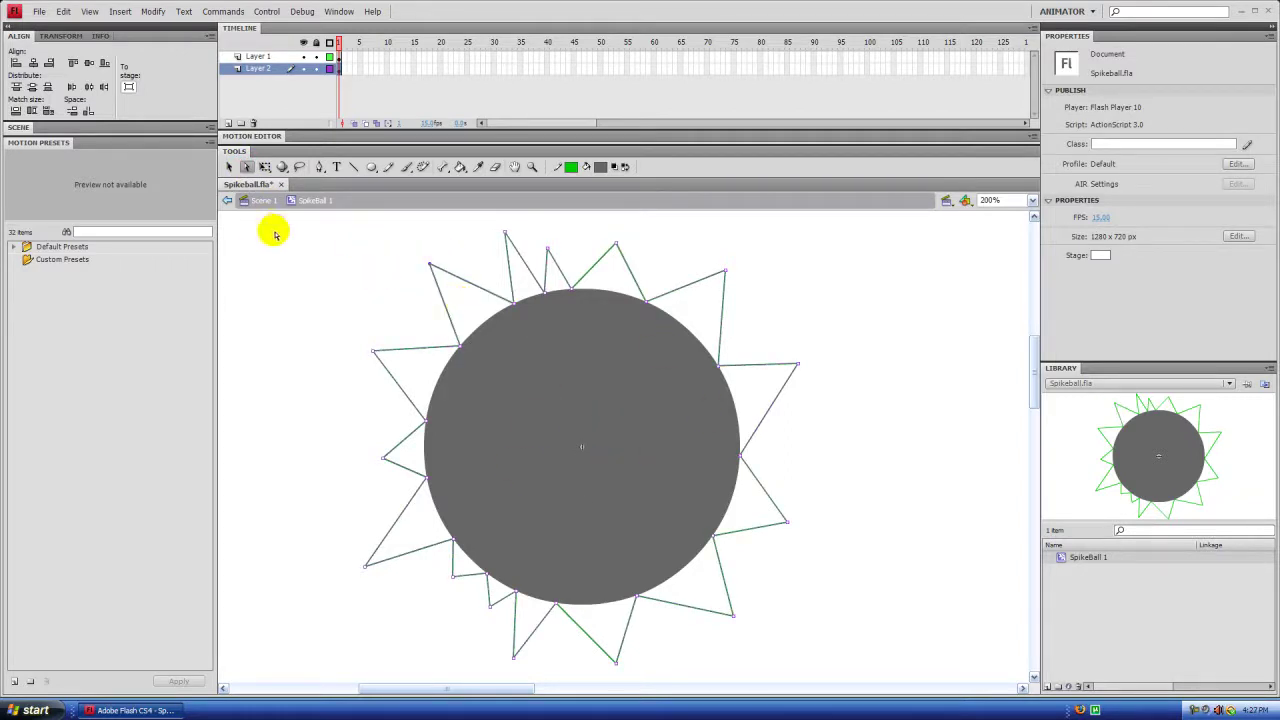
Fill the closed spike outline with blue using the Paint Bucket tool
{"action": "left_click", "coordinate": [460, 168]}
{"action": "left_click", "coordinate": [600, 166]}
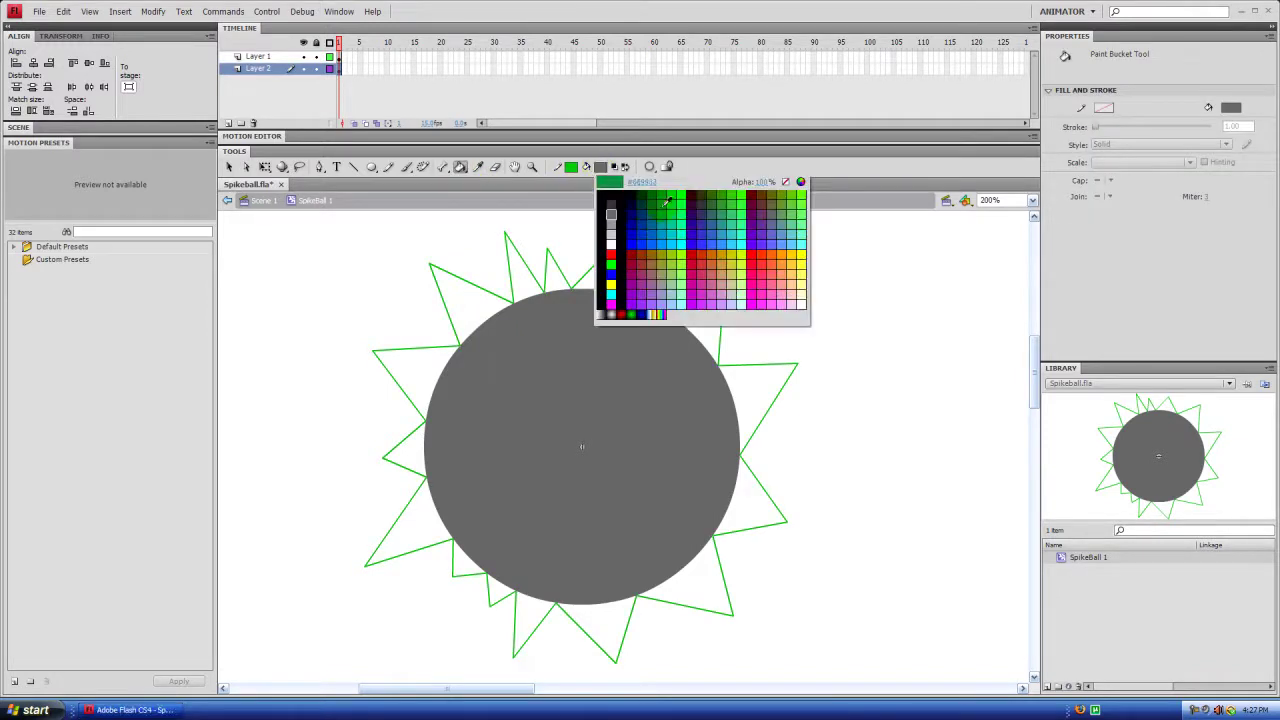
{"action": "left_click", "coordinate": [643, 235]}
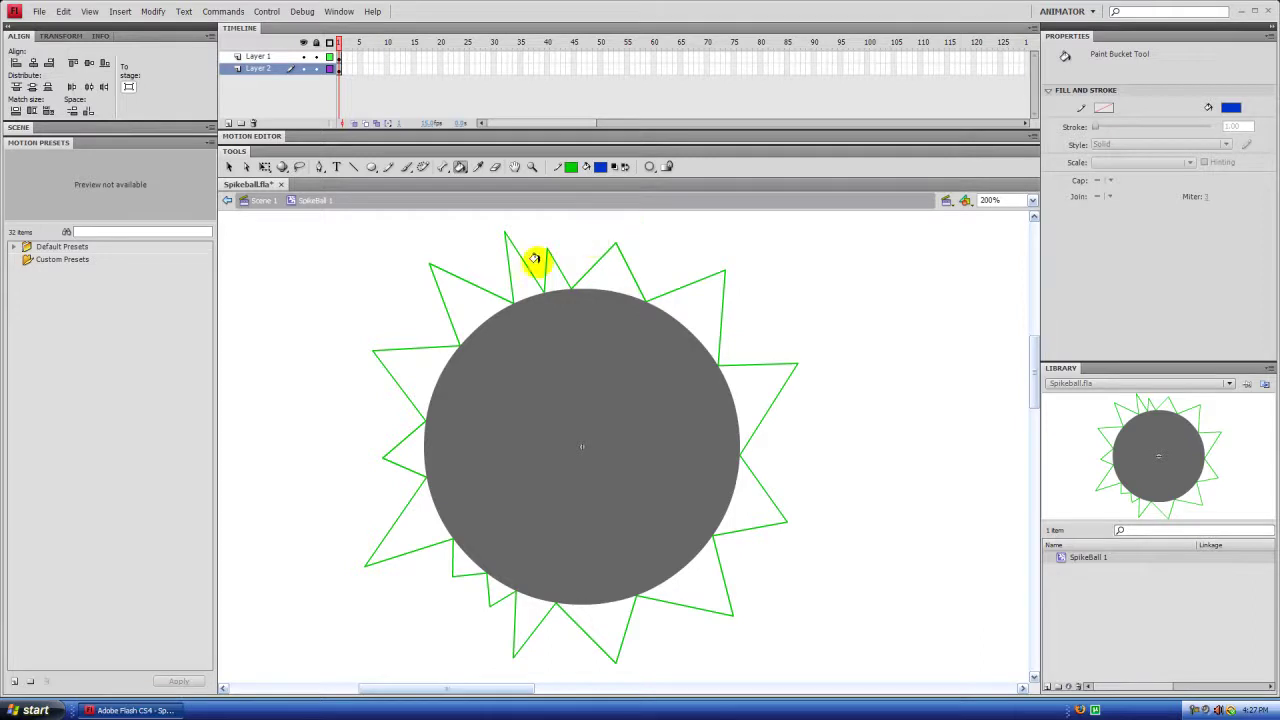
{"action": "left_click", "coordinate": [447, 299]}
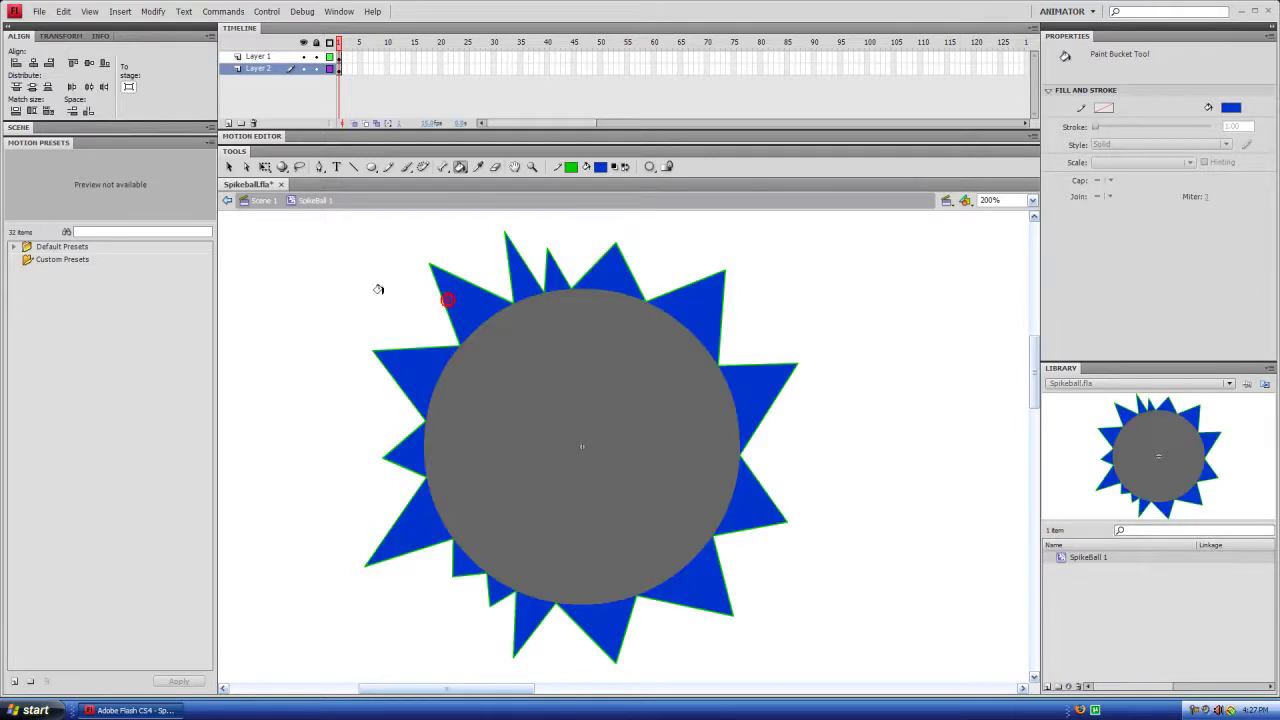
Delete the green stroke around all the spikes, leaving only their blue fill
{"action": "left_click", "coordinate": [229, 167]}
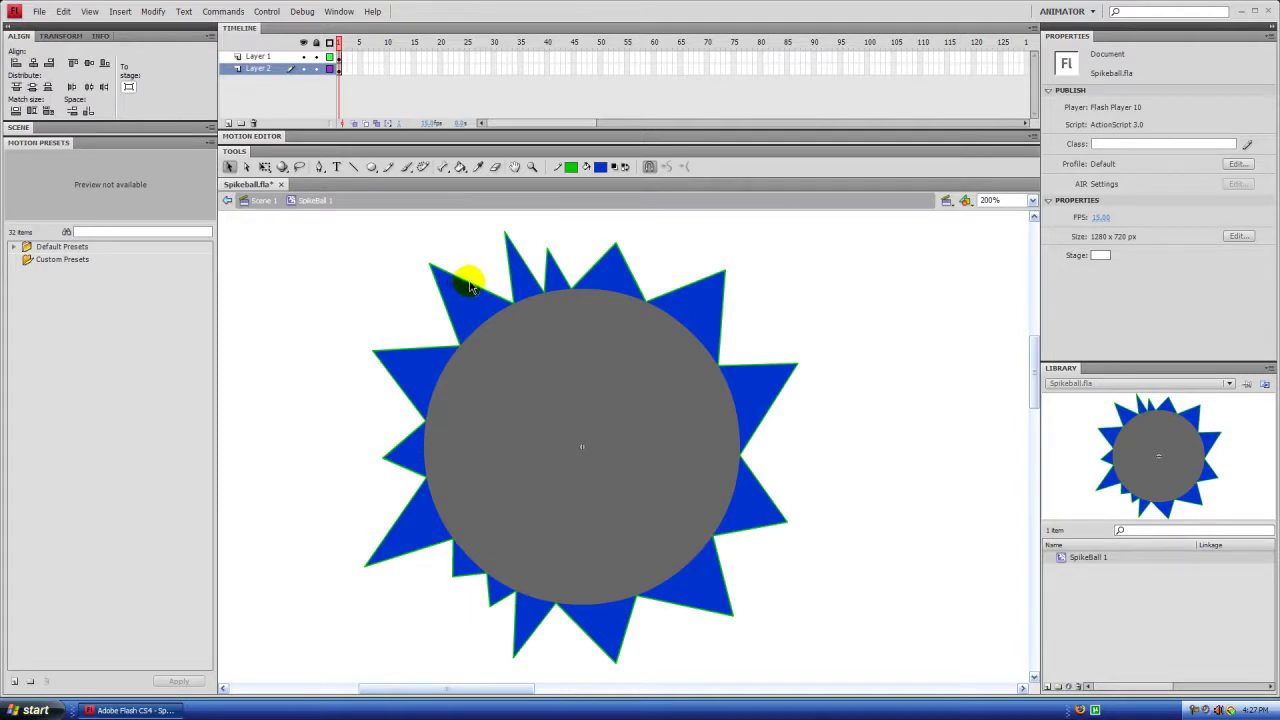
{"action": "double_click", "coordinate": [472, 288]}
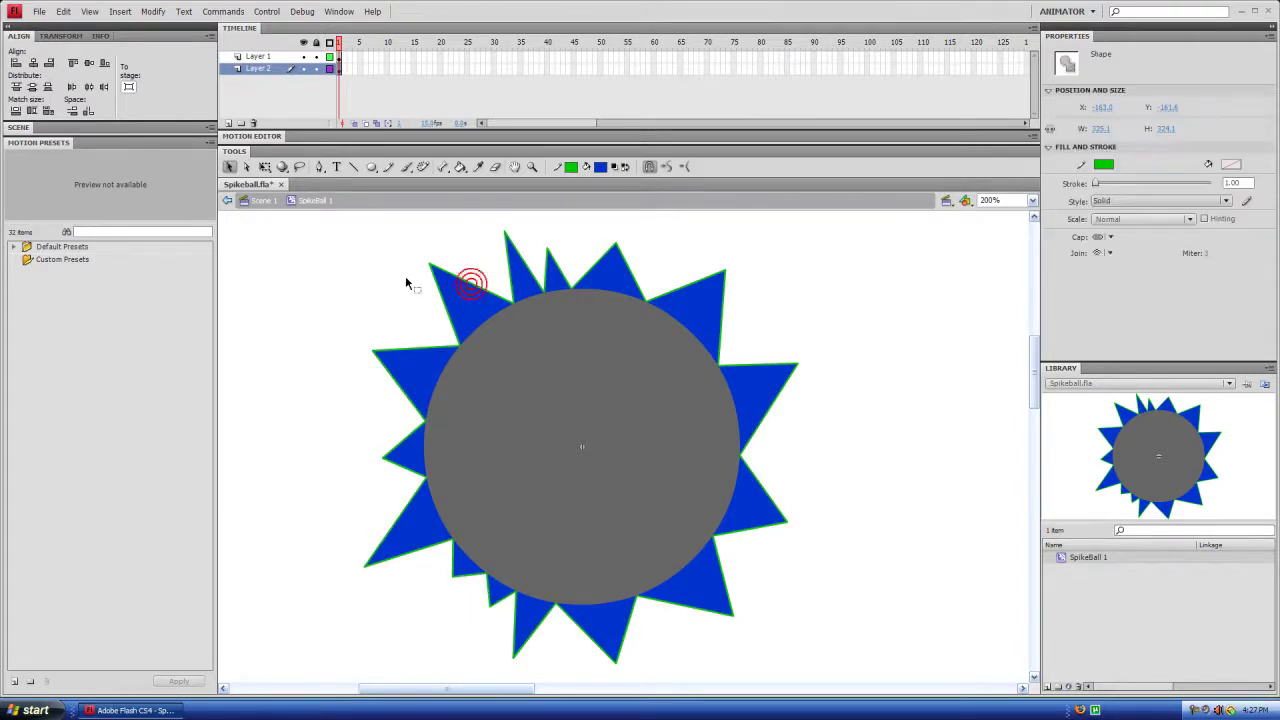
{"action": "key", "text": "Delete"}
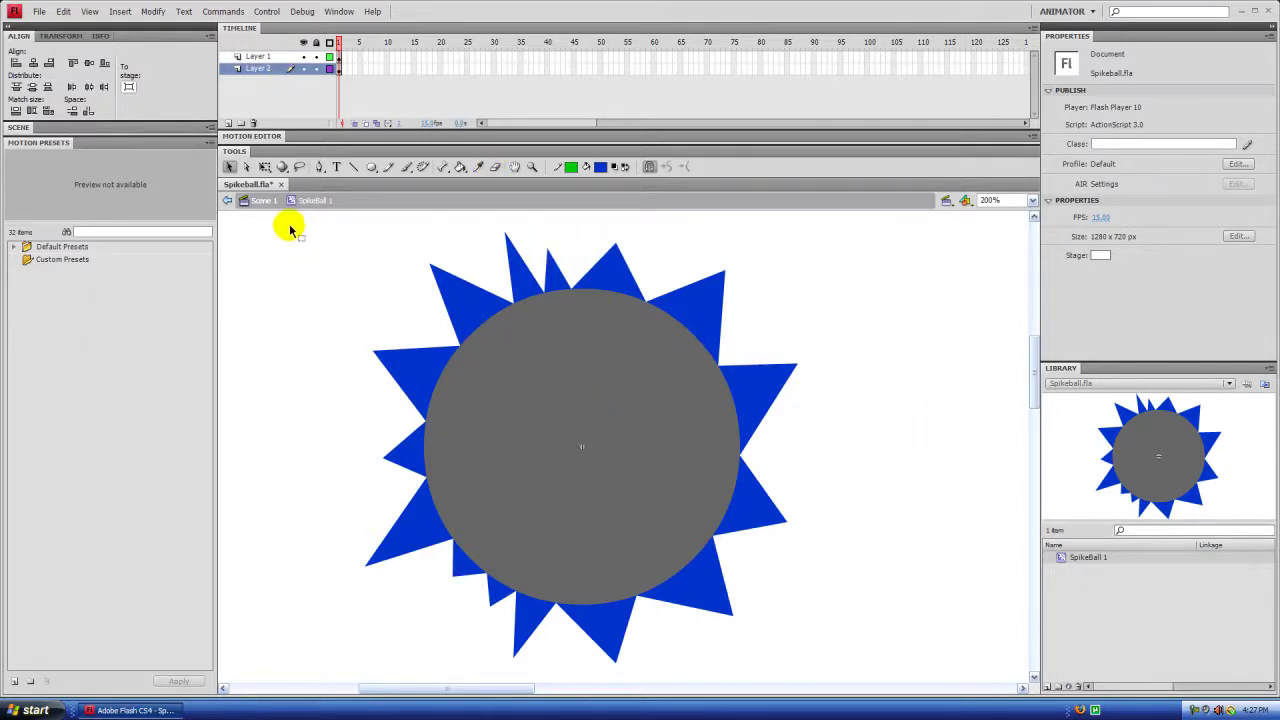
Create a new movie clip symbol named SpikeBall Spin
{"action": "left_click", "coordinate": [118, 12]}
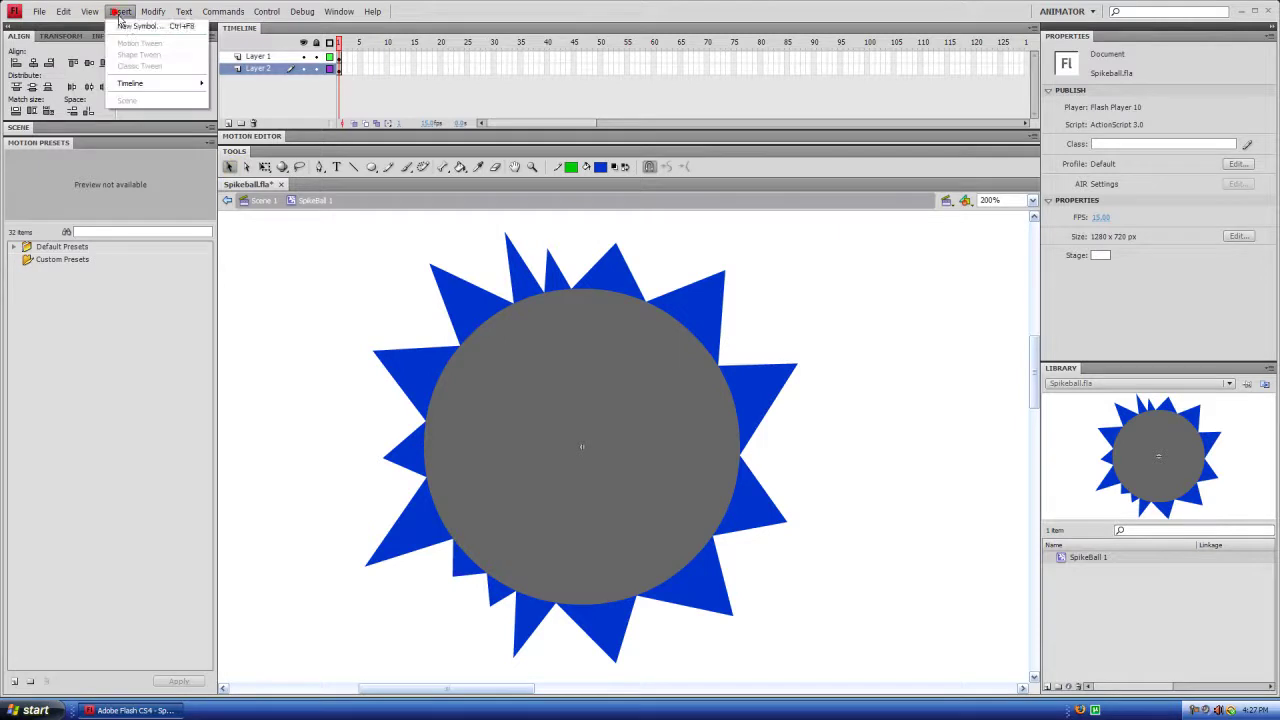
{"action": "left_click", "coordinate": [128, 27]}
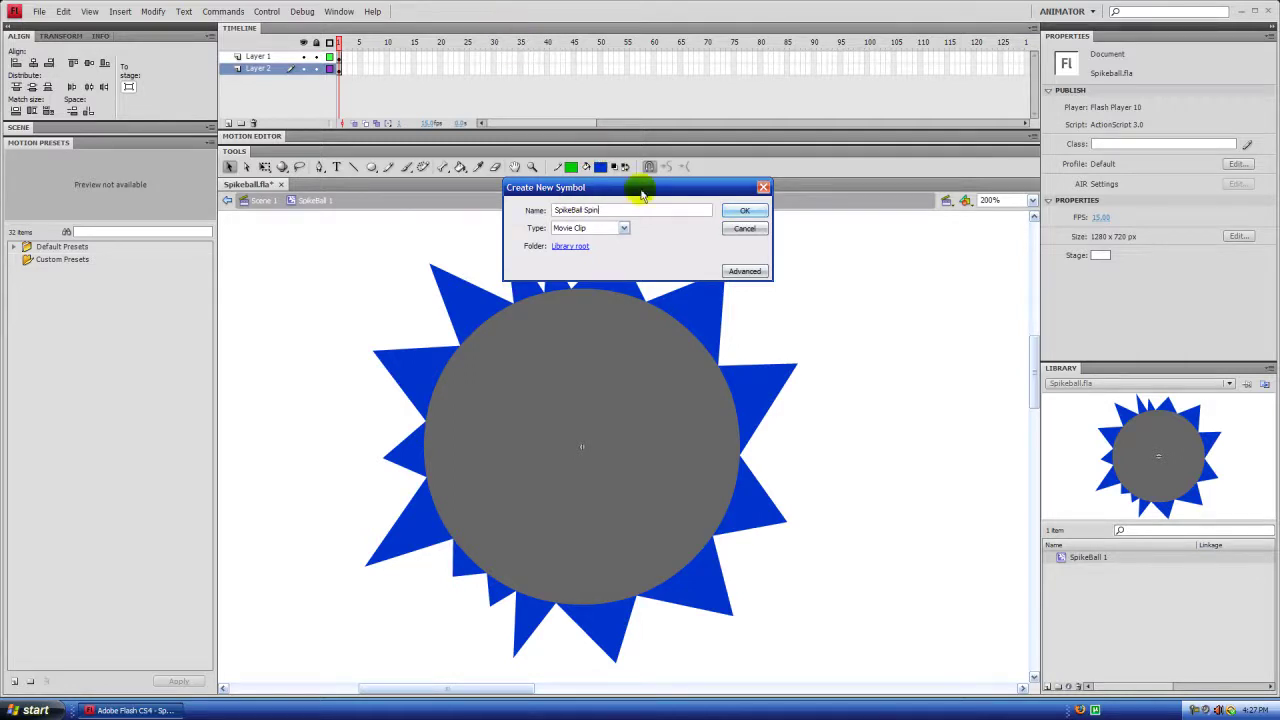
{"action": "left_click", "coordinate": [744, 210]}
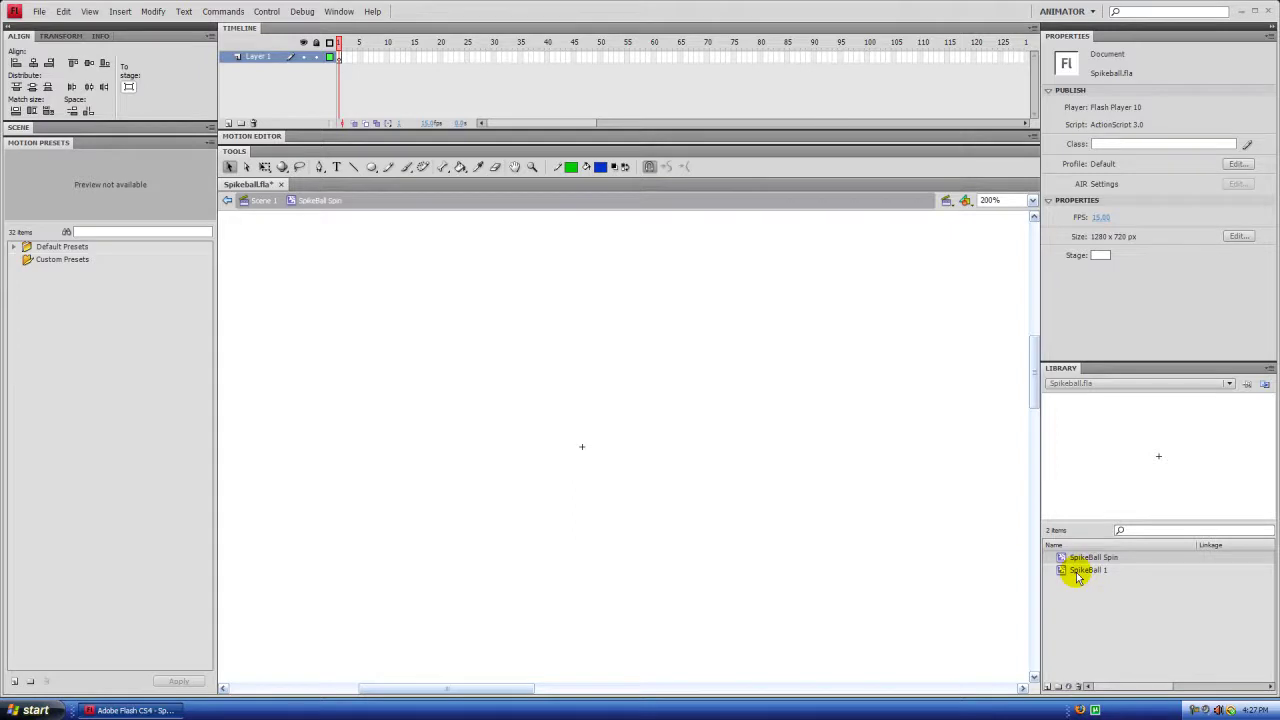
{"action": "left_click_drag", "start_coordinate": [1064, 572], "coordinate": [1086, 617]}
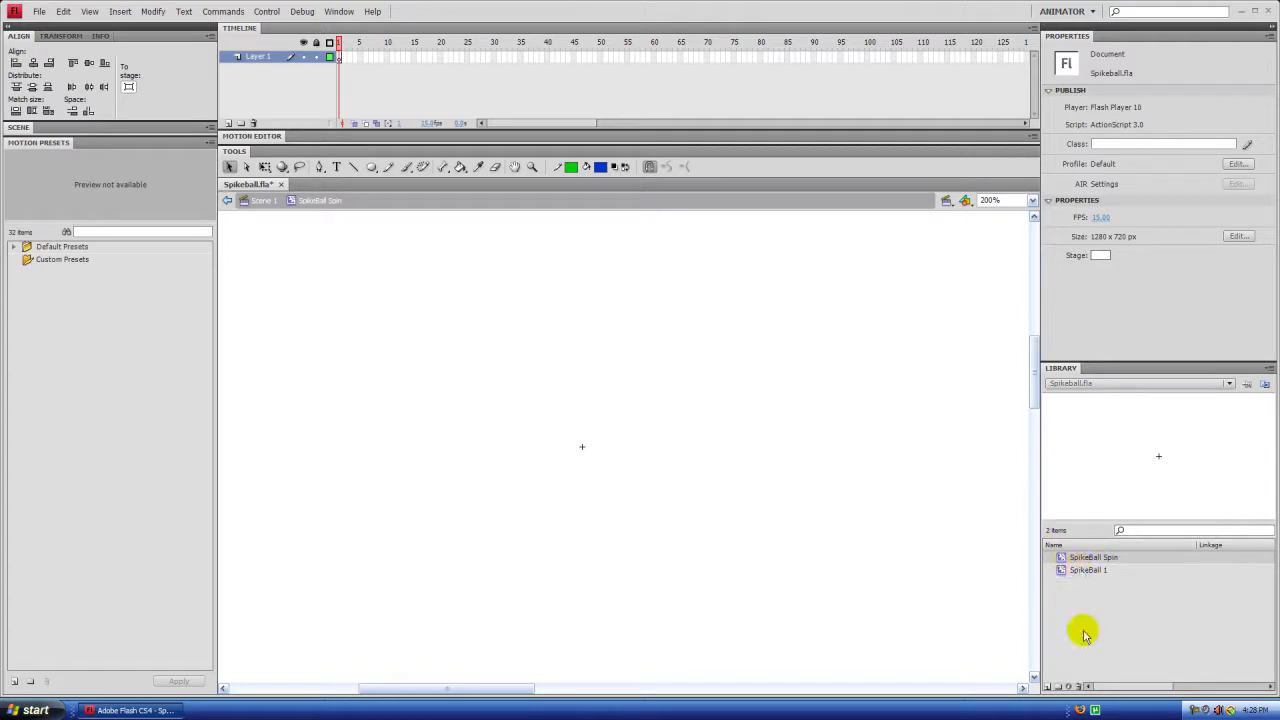
{"action": "double_click", "coordinate": [1062, 570]}
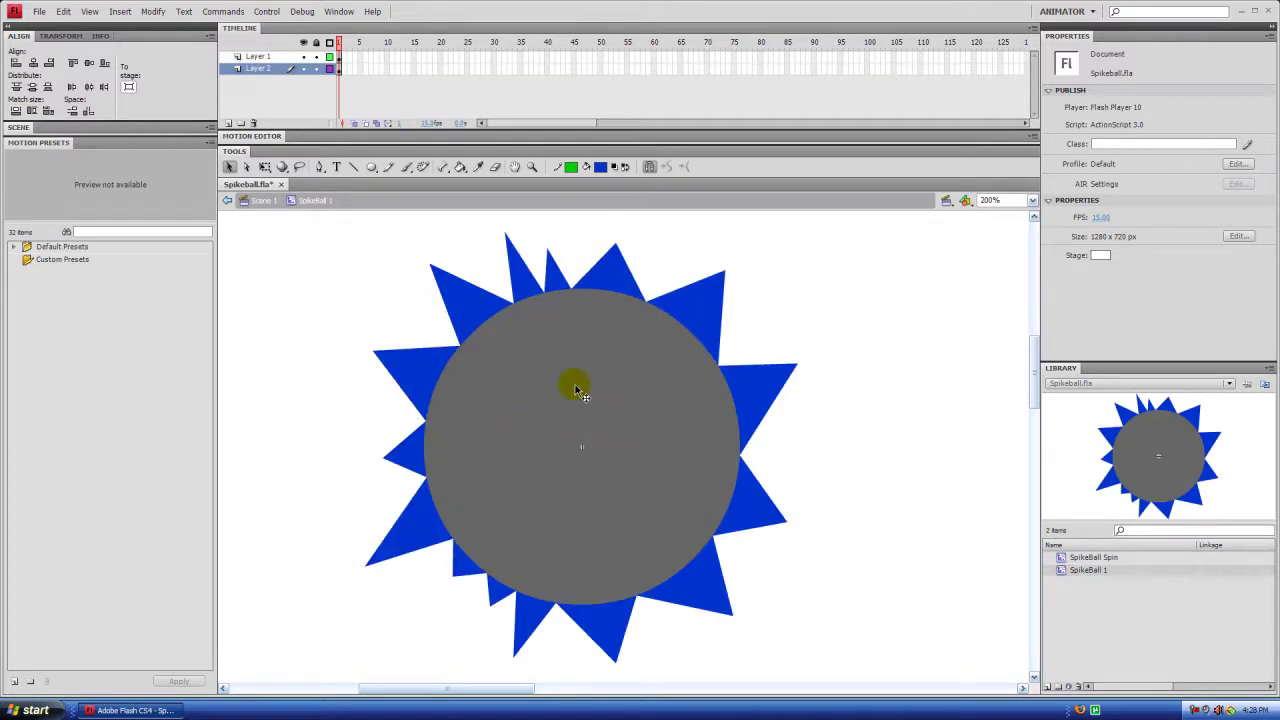
{"action": "left_click", "coordinate": [260, 202]}
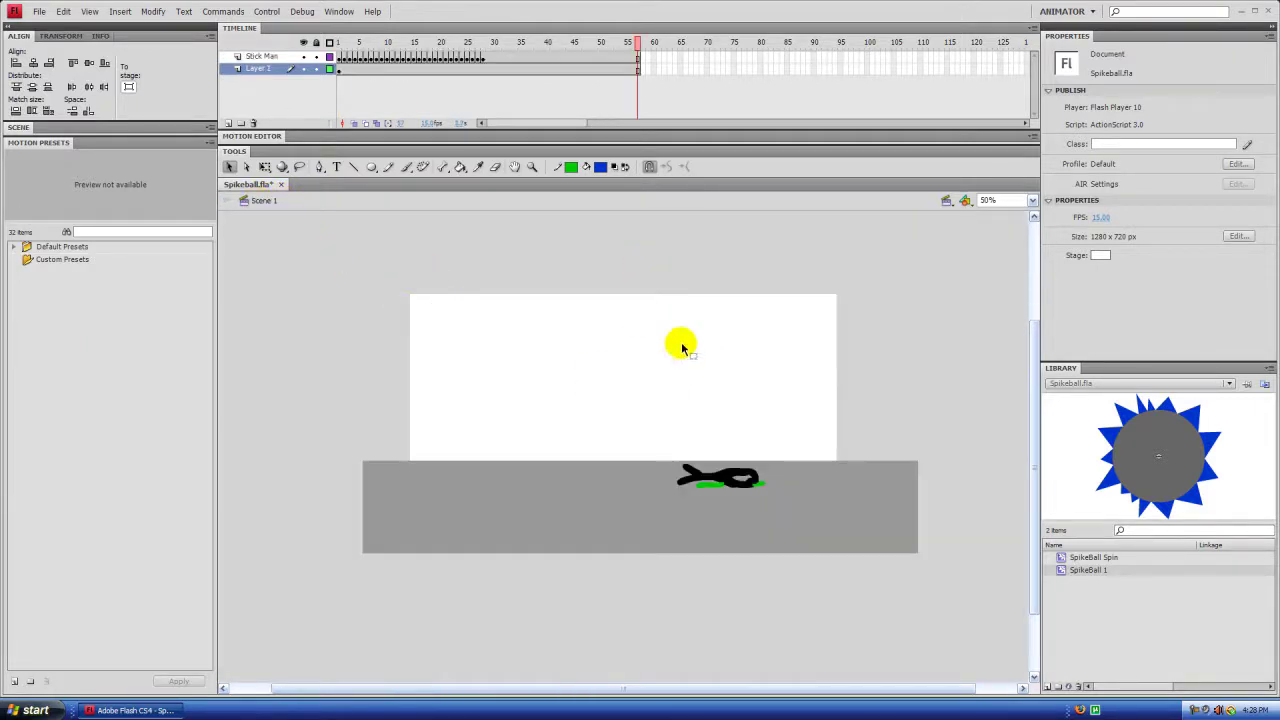
Open the SpikeBall Spin symbol and place an instance of SpikeBall 1 near its registration point
{"action": "double_click", "coordinate": [1061, 558]}
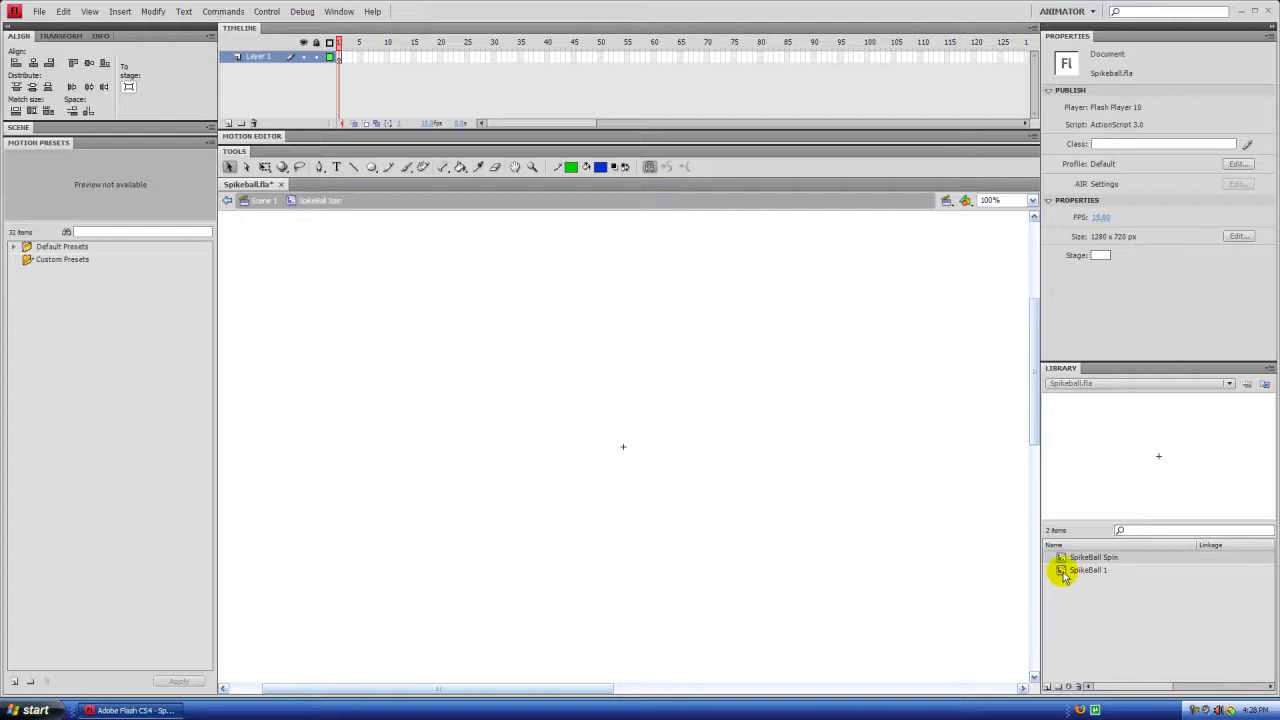
{"action": "left_click_drag", "start_coordinate": [1062, 573], "coordinate": [521, 424]}
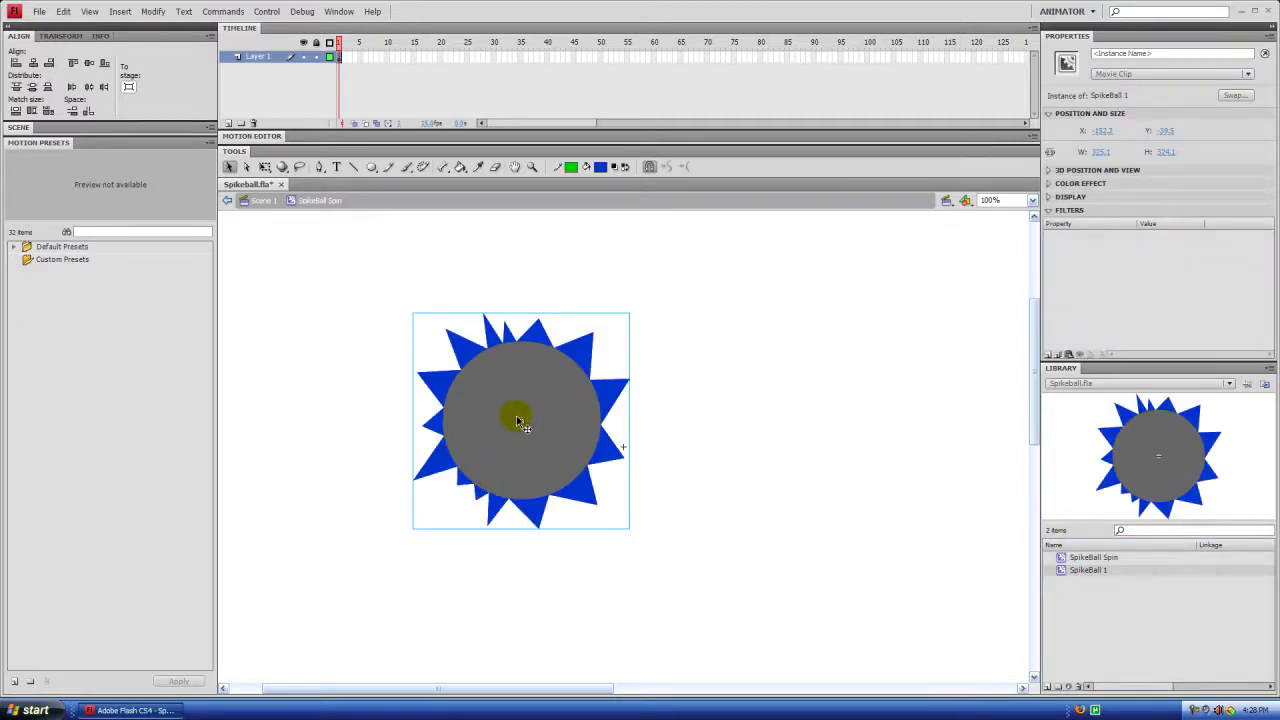
{"action": "key", "text": "ctrl+="}
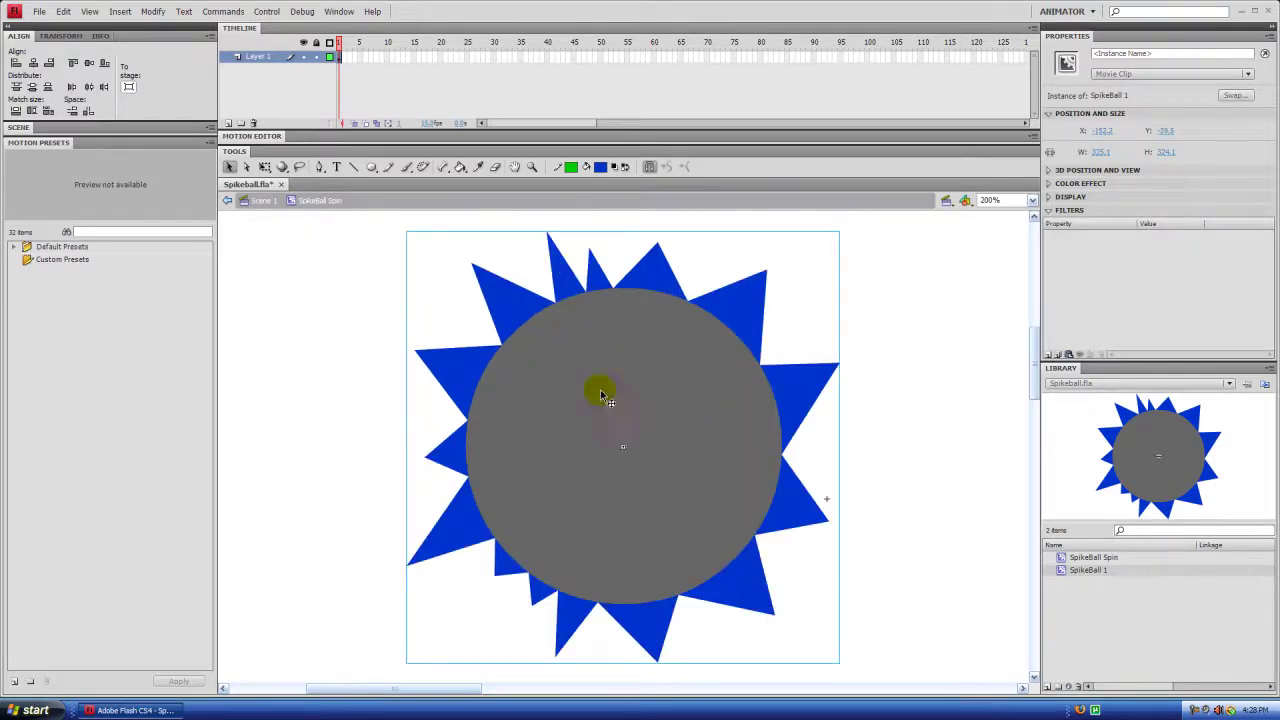
Examine the placed spike ball's transformation point up close with the Free Transform tool
{"action": "left_click", "coordinate": [264, 168]}
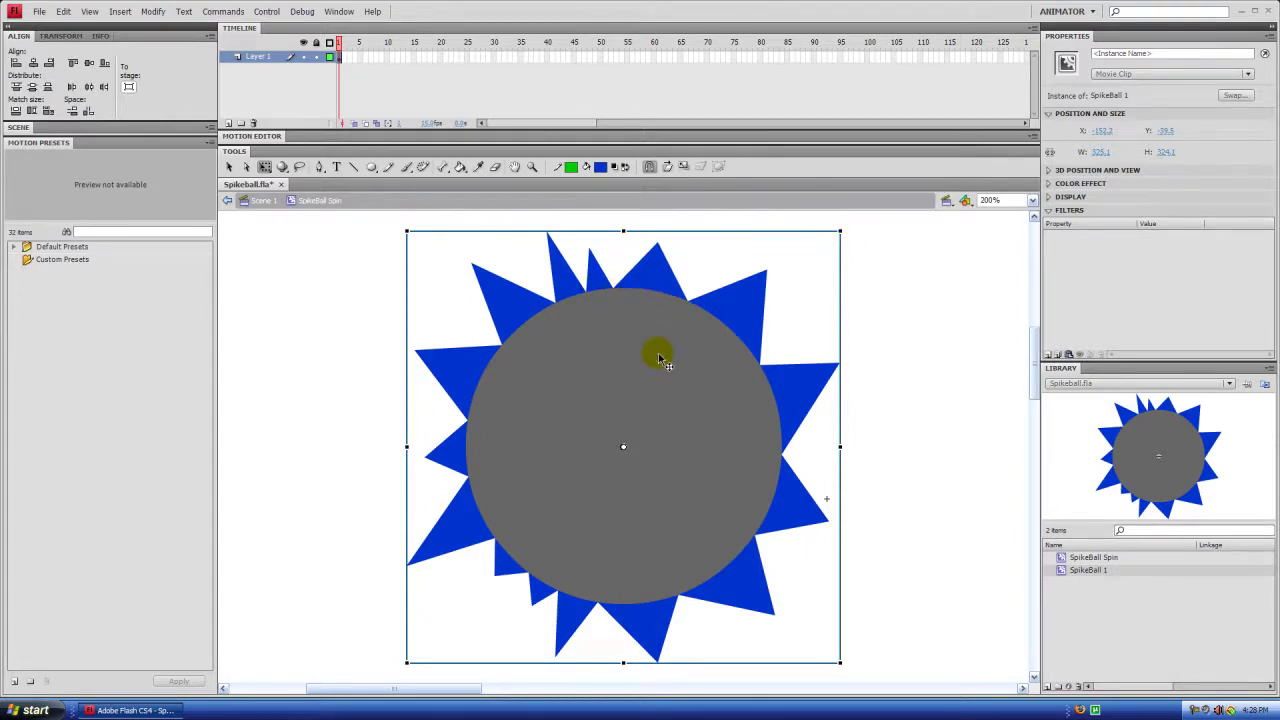
{"action": "key", "text": "ctrl+equal"}
{"action": "key", "text": "ctrl+equal"}
{"action": "key", "text": "ctrl+minus"}
{"action": "key", "text": "ctrl+minus"}
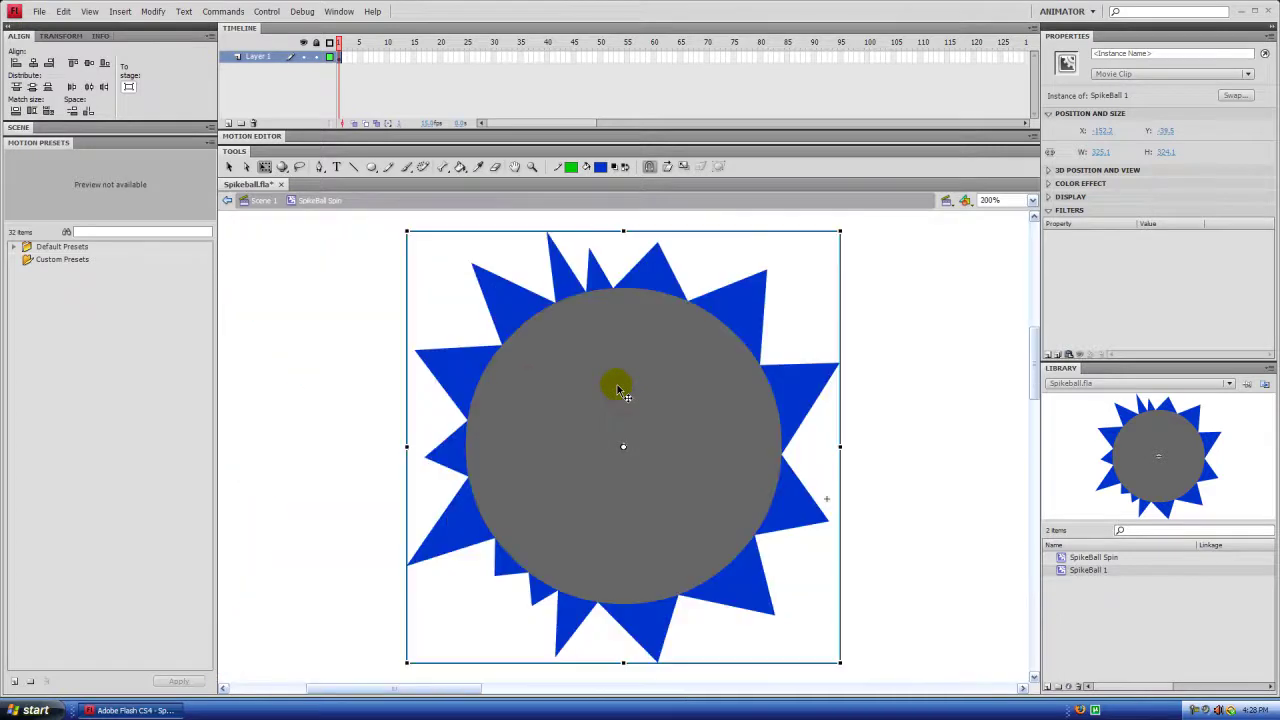
{"action": "key", "text": "ctrl+equal"}
{"action": "key", "text": "ctrl+minus"}
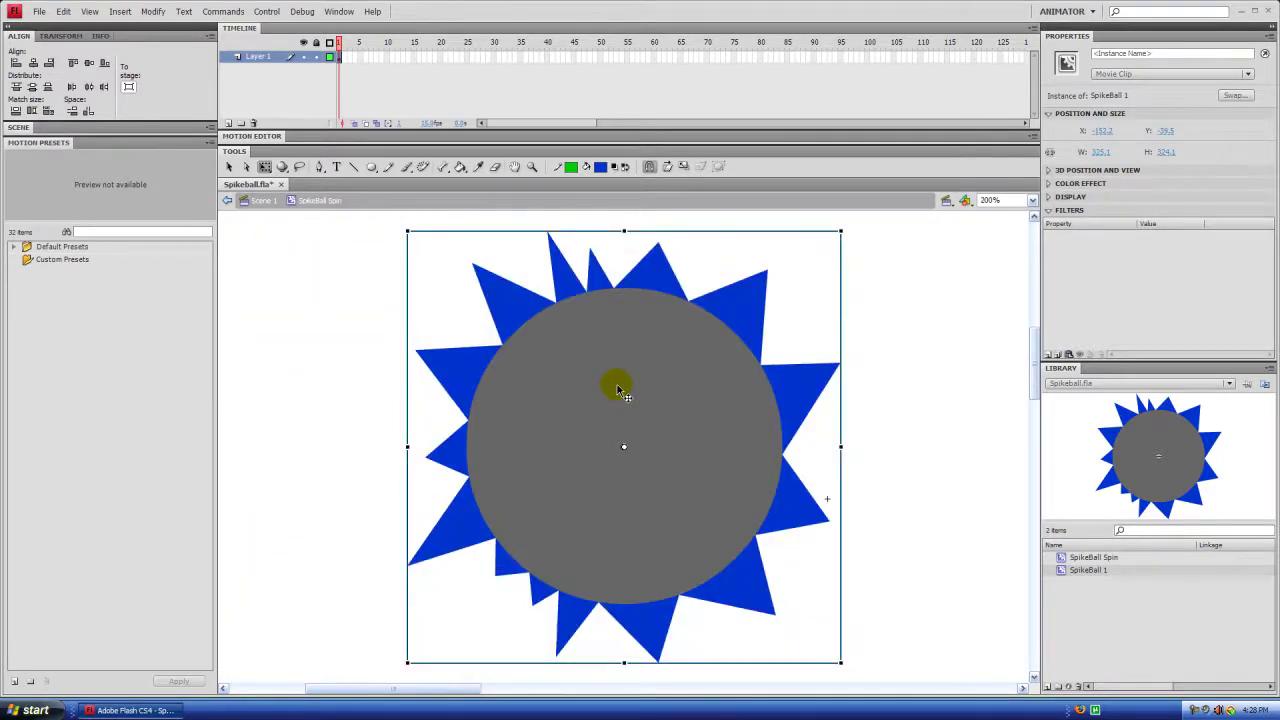
Draw a small blue circle with a green outline beside the ball in SpikeBall 1, and reopen SpikeBall Spin to view its nested instance
{"action": "left_click", "coordinate": [1064, 557]}
{"action": "double_click", "coordinate": [1068, 571]}
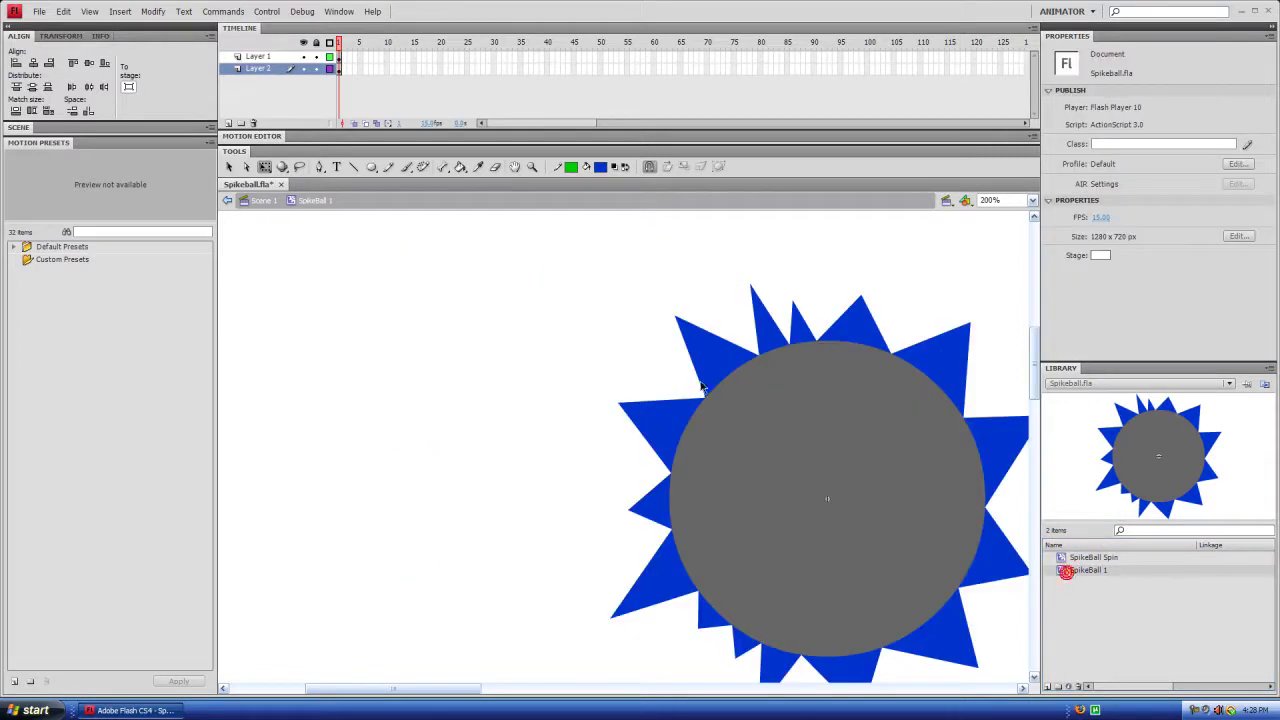
{"action": "left_click", "coordinate": [370, 167]}
{"action": "mouse_move", "coordinate": [592, 426]}
{"action": "left_mouse_down"}
{"action": "mouse_move", "coordinate": [551, 366]}
{"action": "mouse_move", "coordinate": [482, 316]}
{"action": "left_mouse_up"}
{"action": "double_click", "coordinate": [1062, 557]}
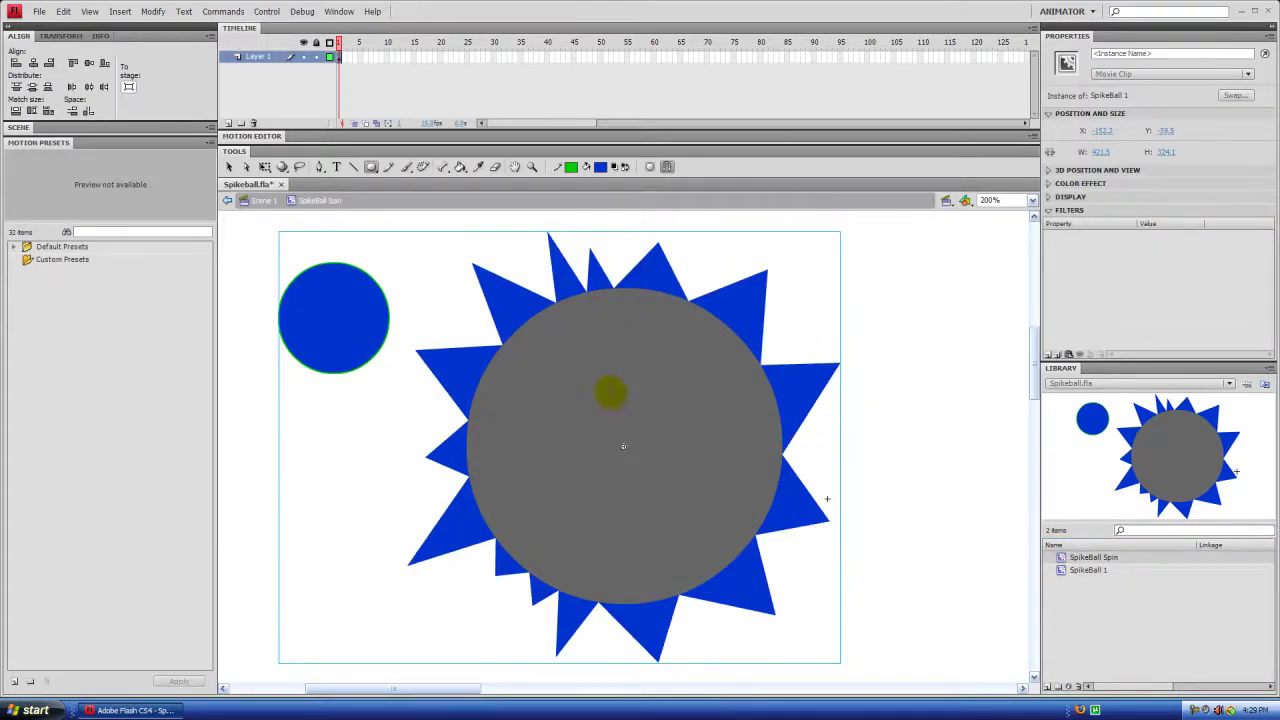
Delete the SpikeBall 1 instance from the SpikeBall Spin symbol
{"action": "left_click", "coordinate": [228, 167]}
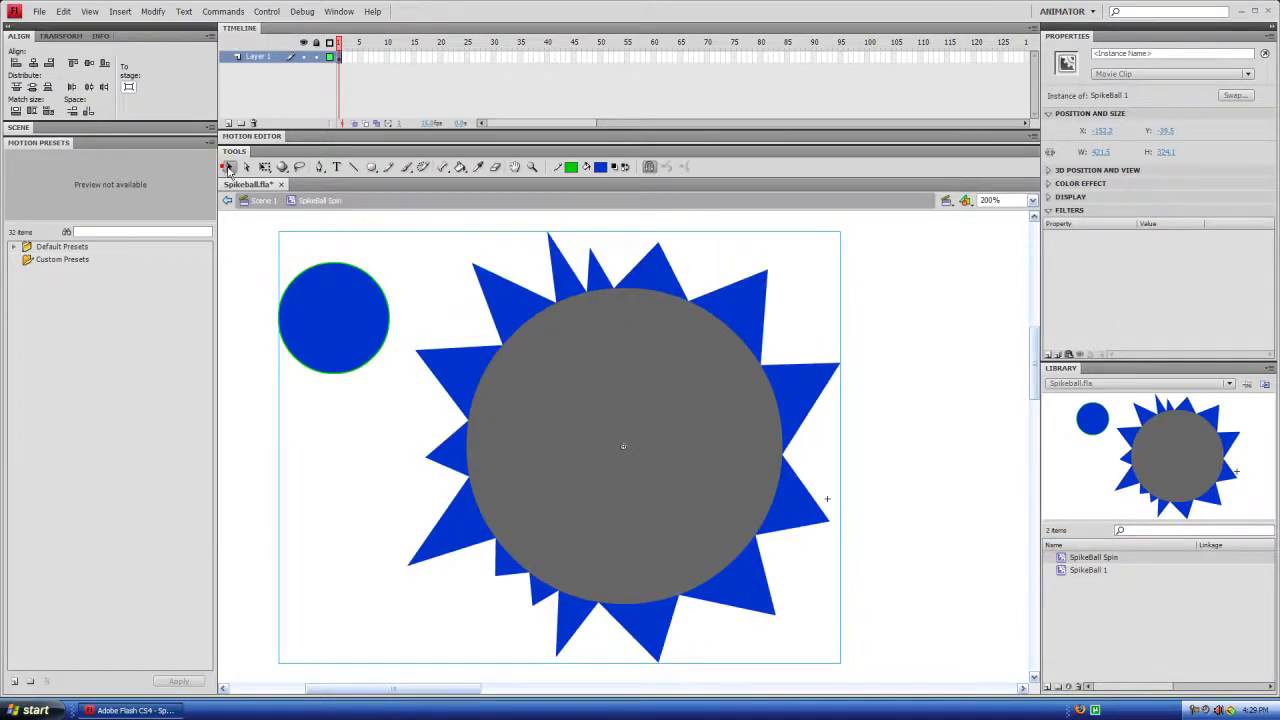
{"action": "key", "text": "Delete"}
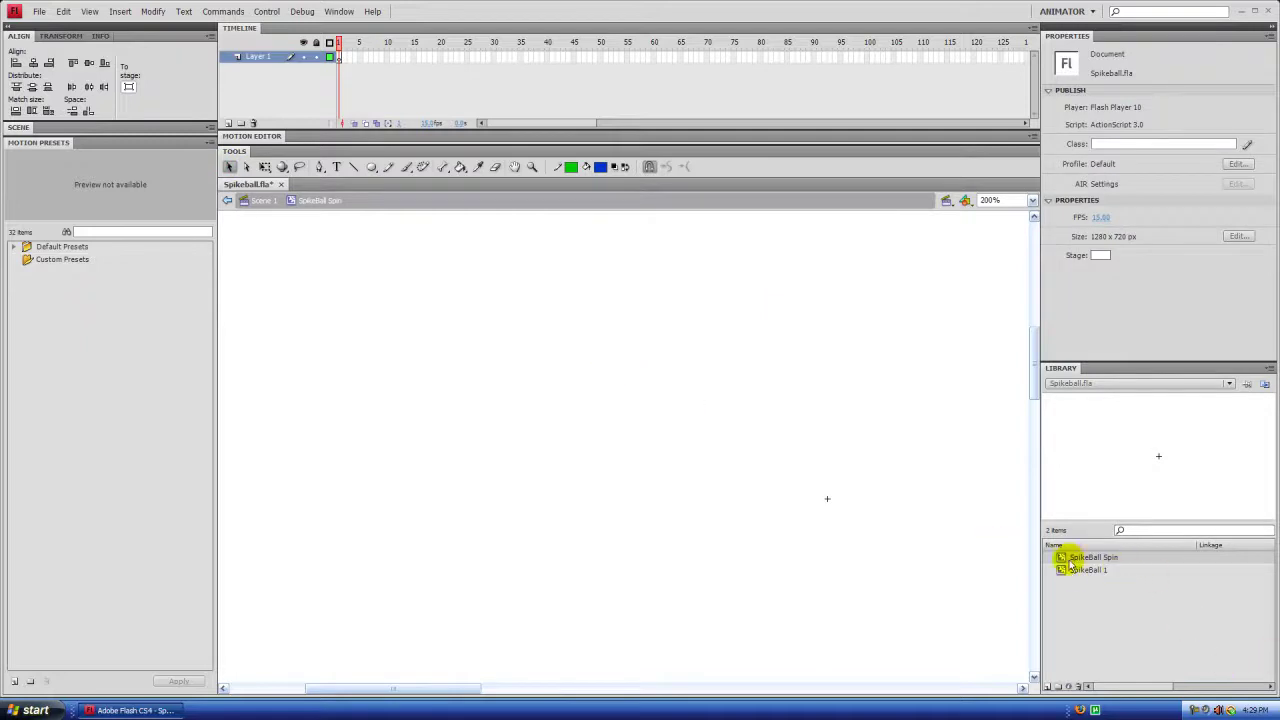
Place a SpikeBall 1 instance in SpikeBall Spin, and center its transformation point on the gray ball
{"action": "left_click_drag", "start_coordinate": [1068, 575], "coordinate": [600, 437]}
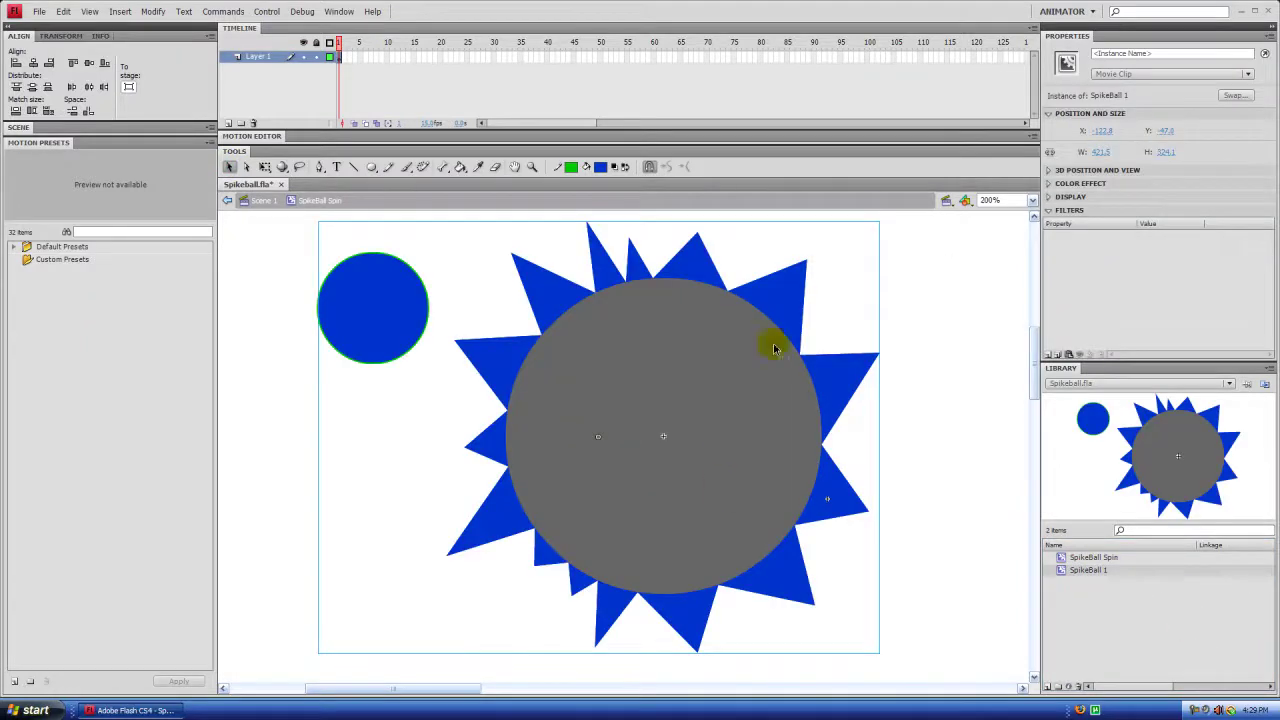
{"action": "left_click", "coordinate": [265, 167]}
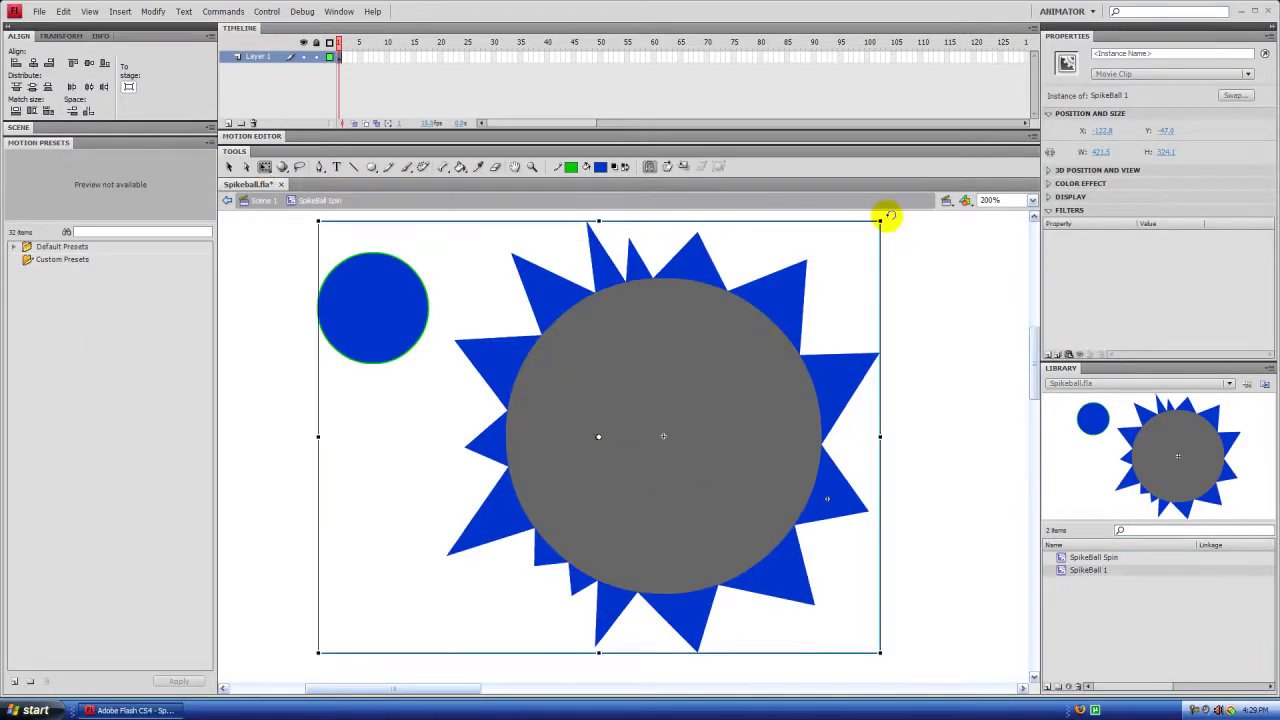
{"action": "left_click_drag", "start_coordinate": [888, 216], "coordinate": [852, 308]}
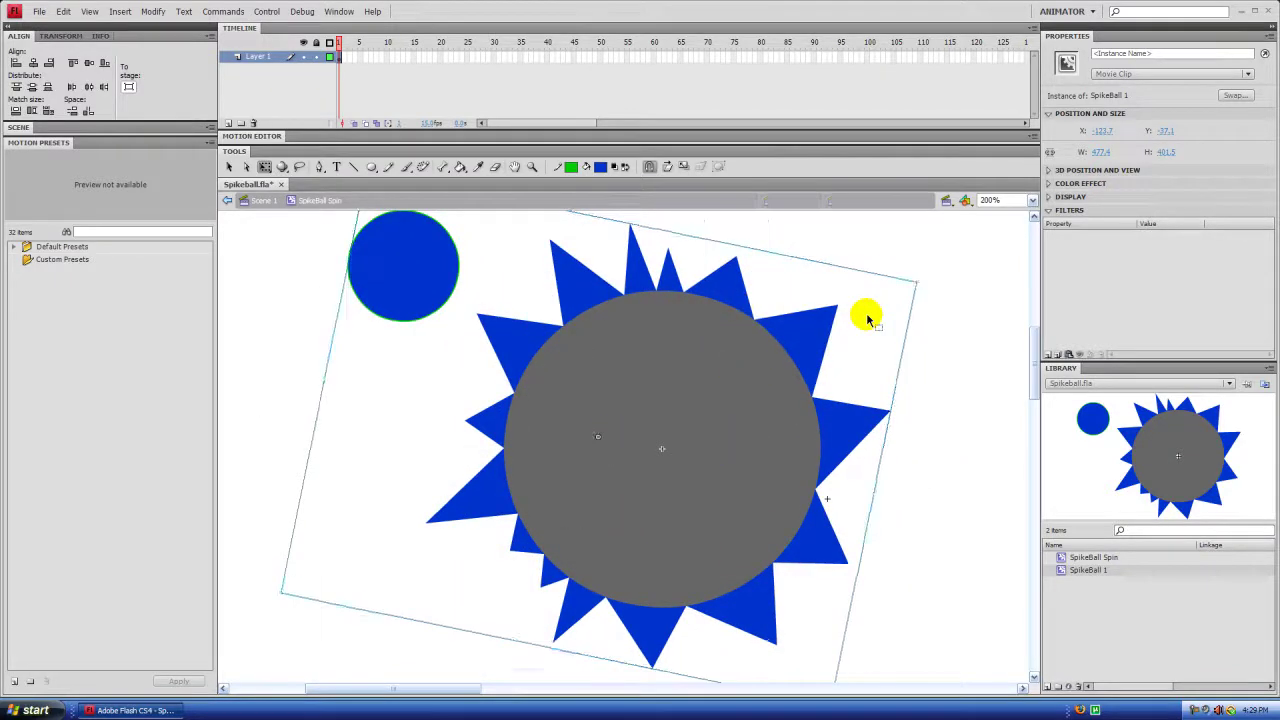
{"action": "key", "text": "ctrl+z"}
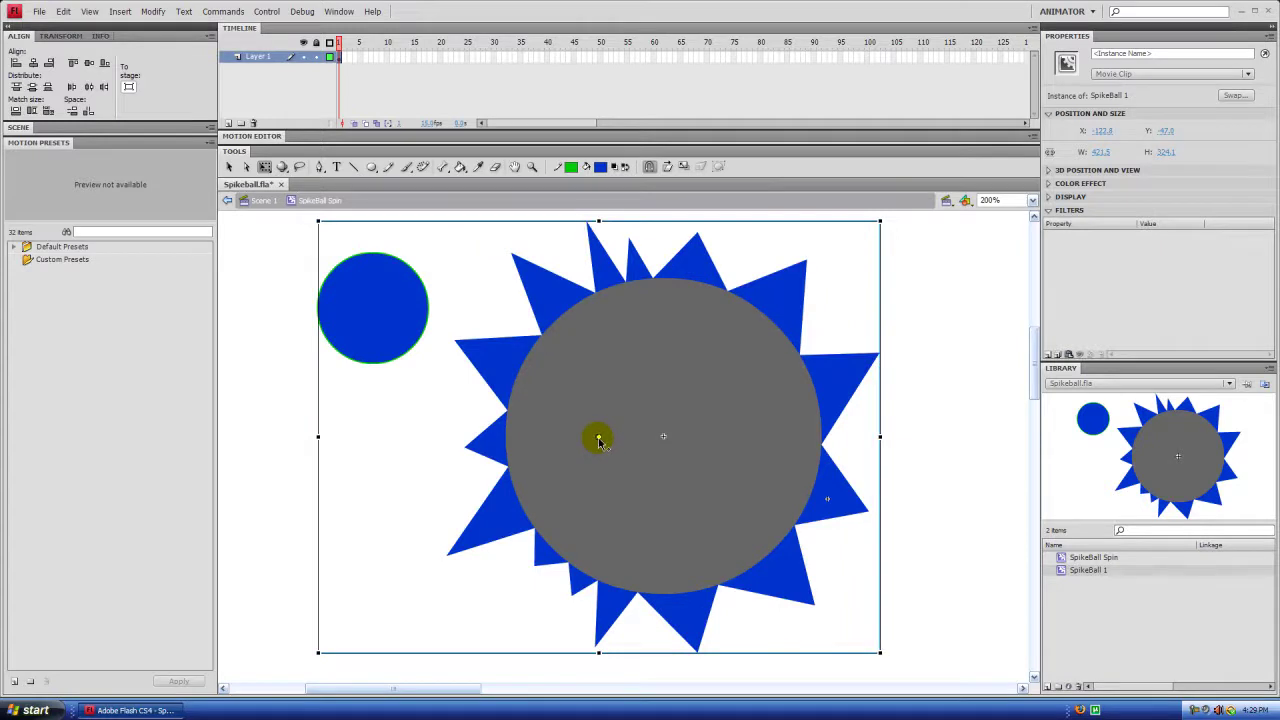
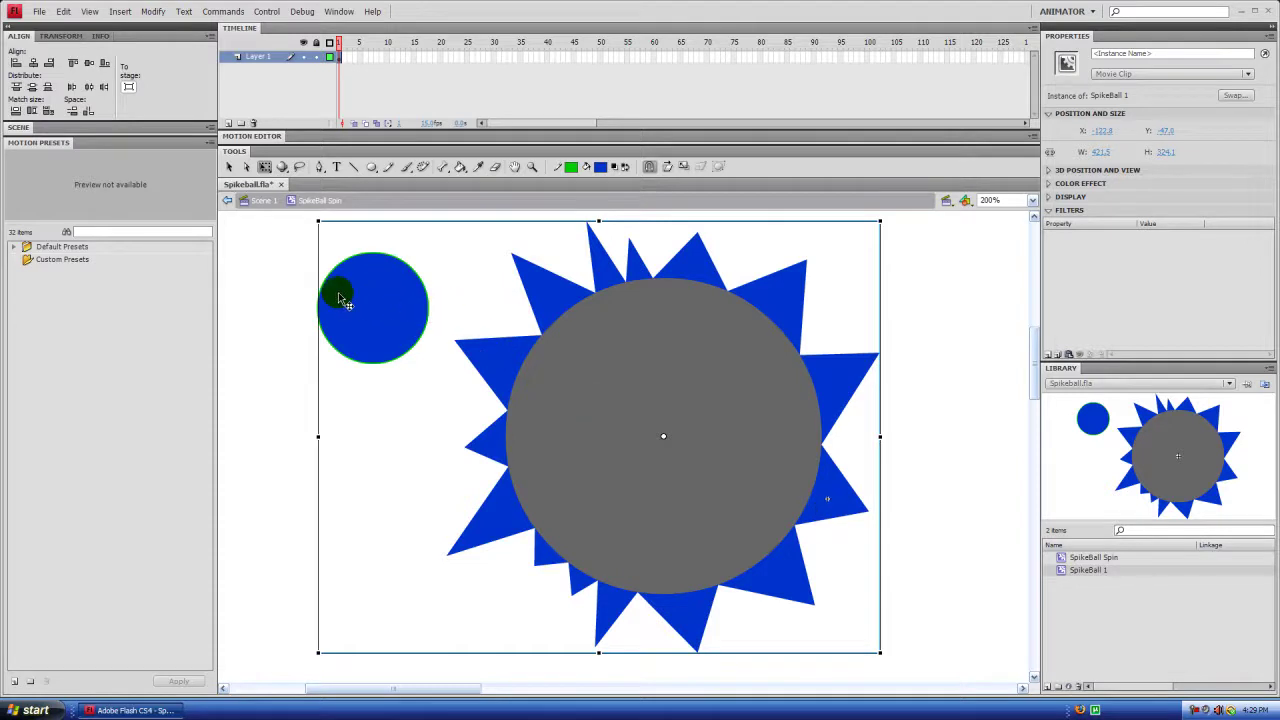
{"action": "left_click", "coordinate": [268, 294]}
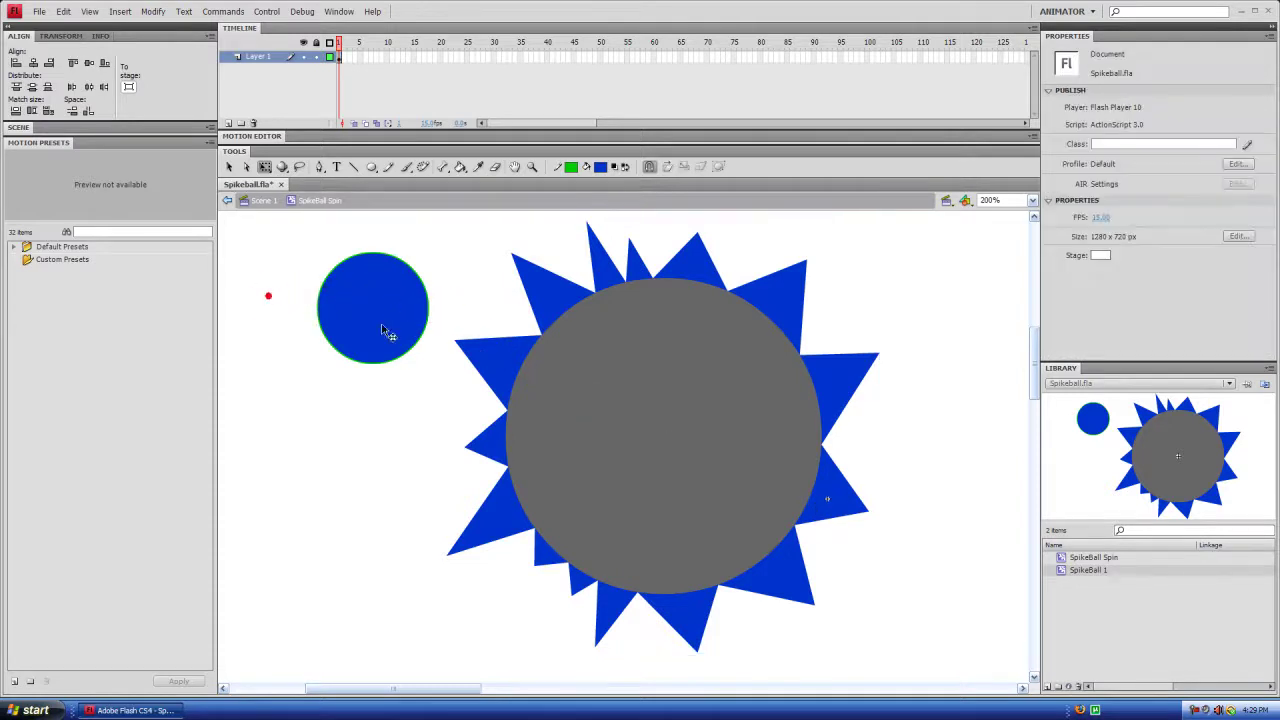
Delete the small blue circle from the SpikeBall 1 symbol, and reopen SpikeBall Spin
{"action": "double_click", "coordinate": [1060, 571]}
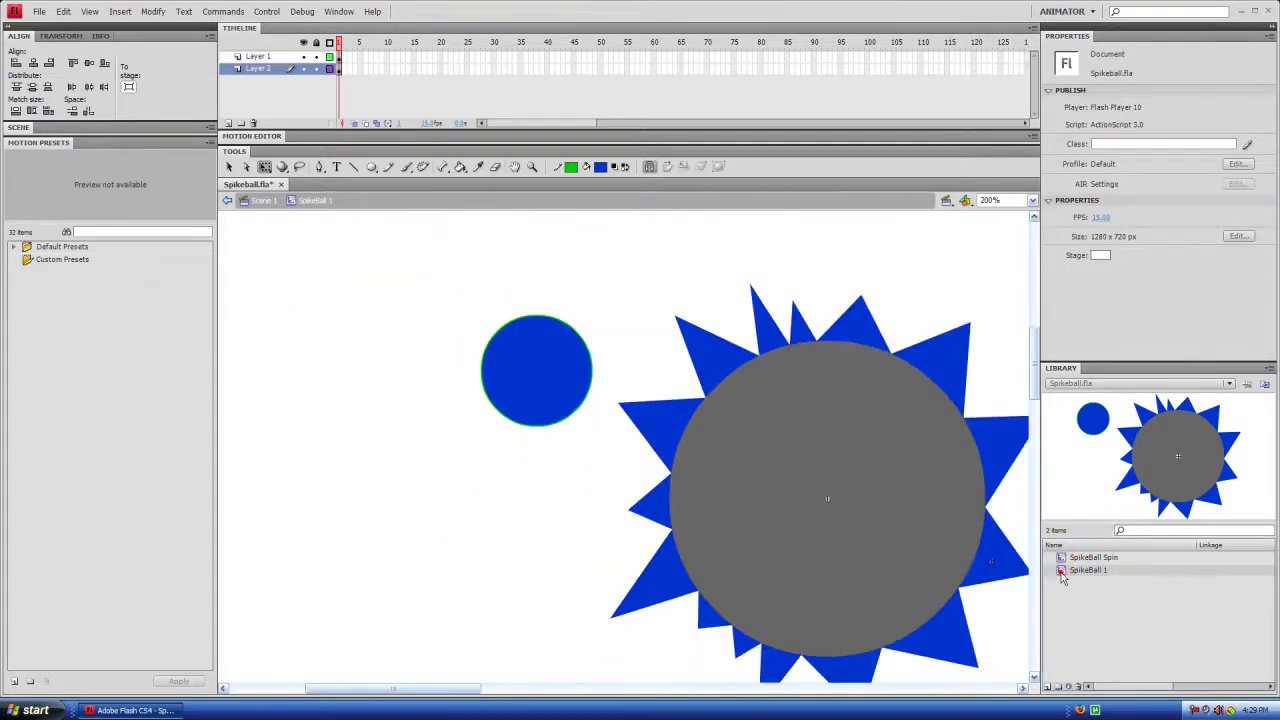
{"action": "left_click", "coordinate": [531, 352]}
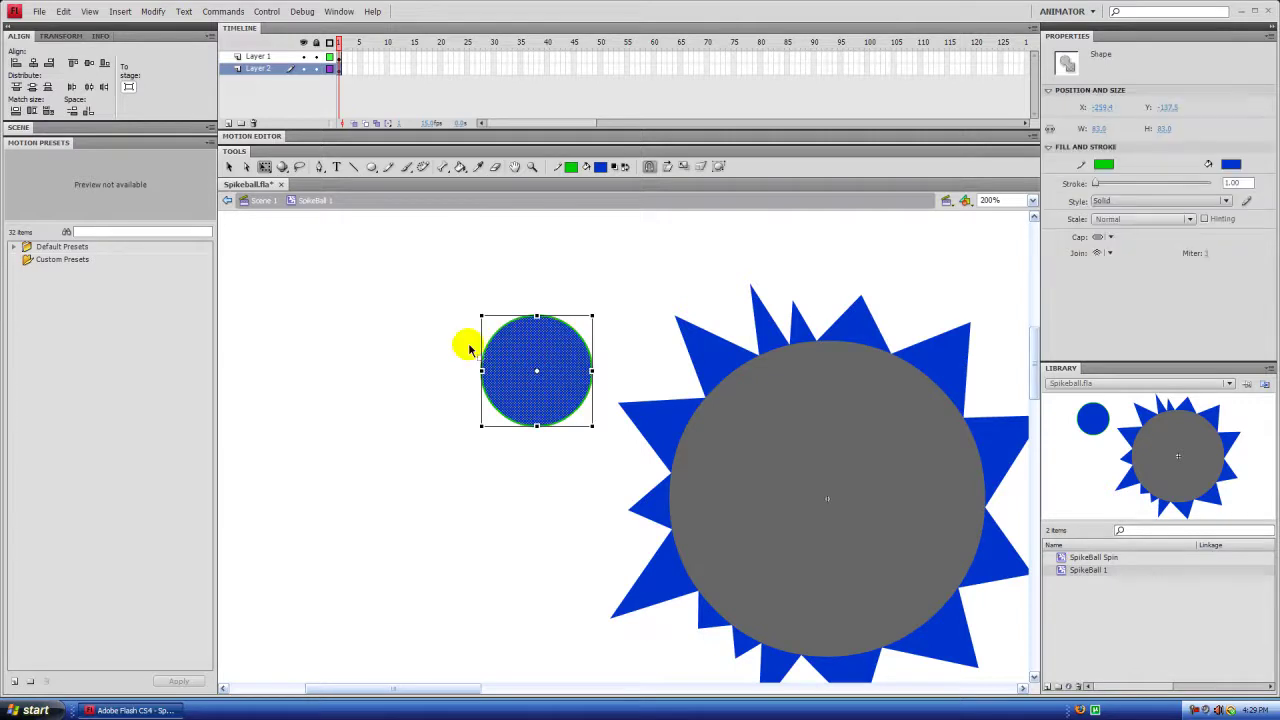
{"action": "key", "text": "Delete"}
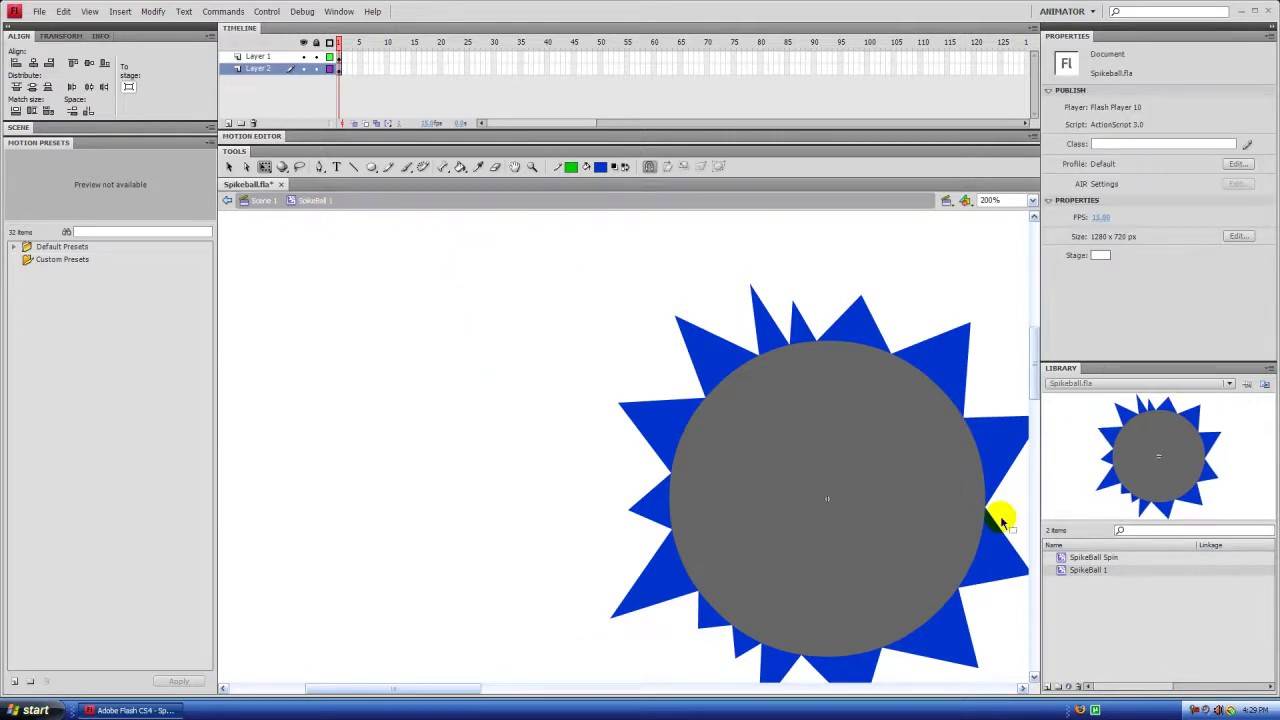
{"action": "double_click", "coordinate": [1066, 558]}
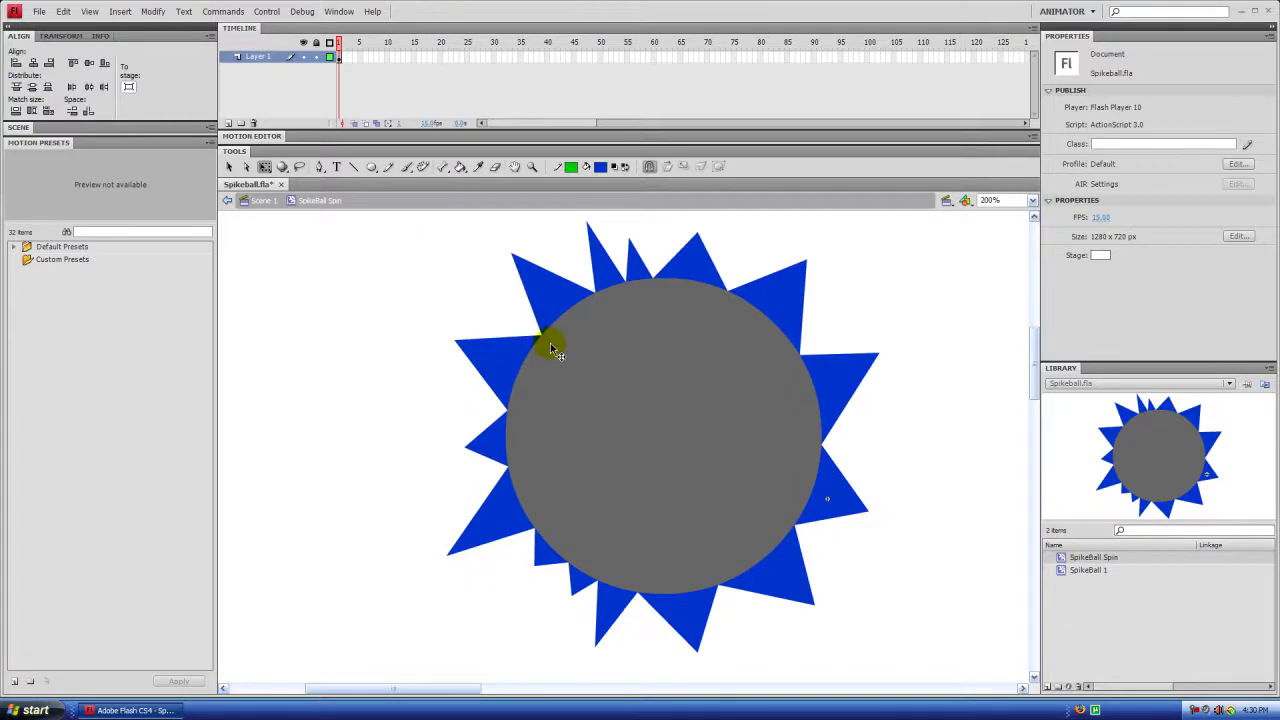
Test the spike ball's rotation about its center, and move the instance up and left, away from the registration point
{"action": "left_click", "coordinate": [620, 376]}
{"action": "left_click_drag", "start_coordinate": [889, 209], "coordinate": [724, 362]}
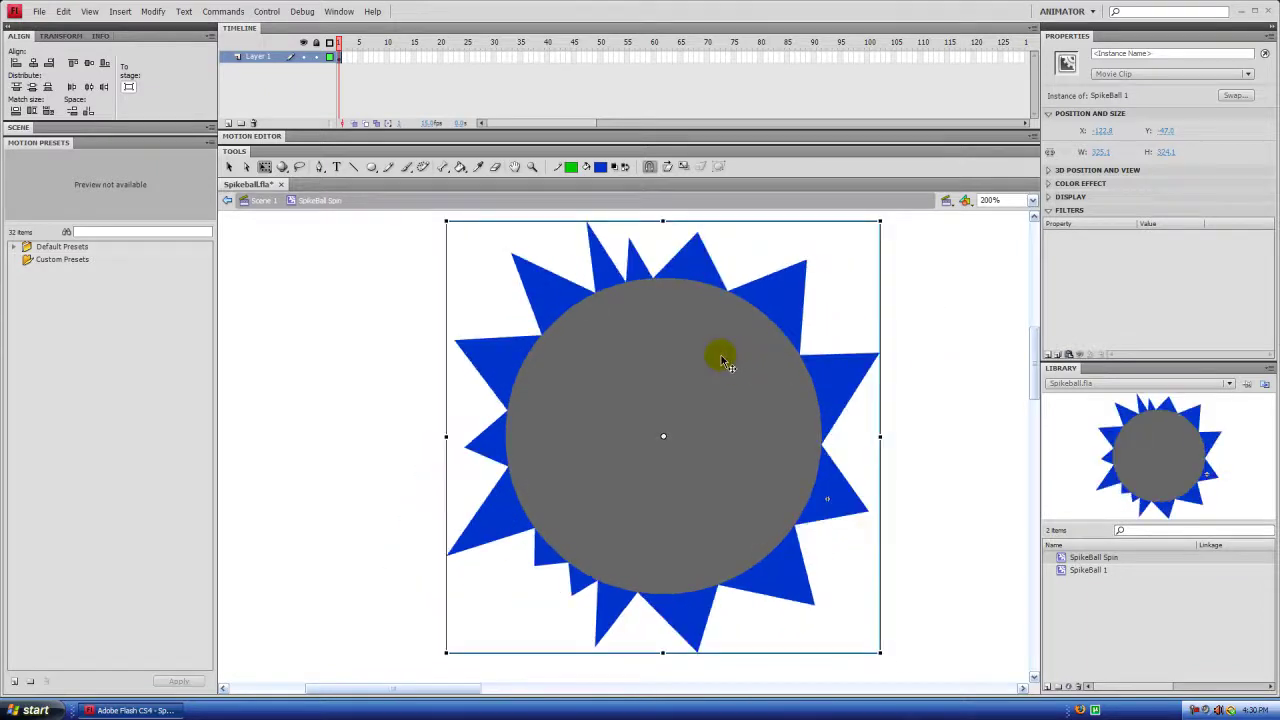
{"action": "key", "text": "ctrl+1"}
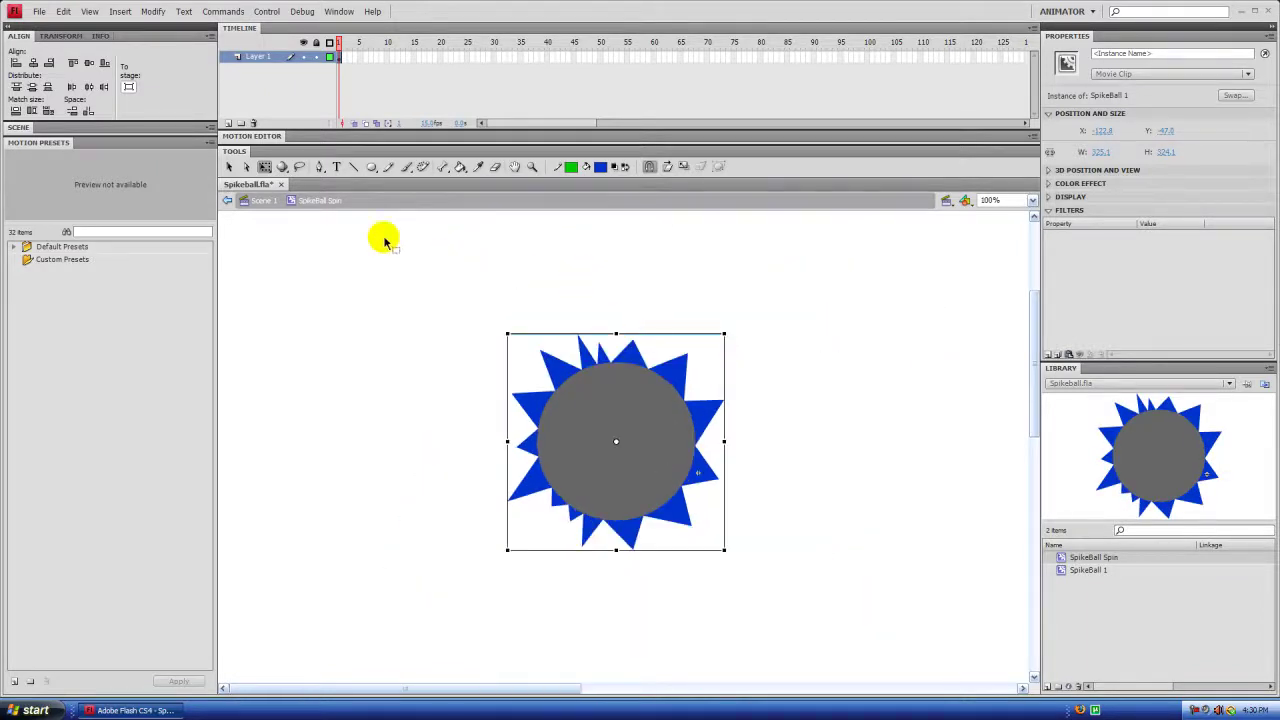
{"action": "left_click", "coordinate": [525, 272]}
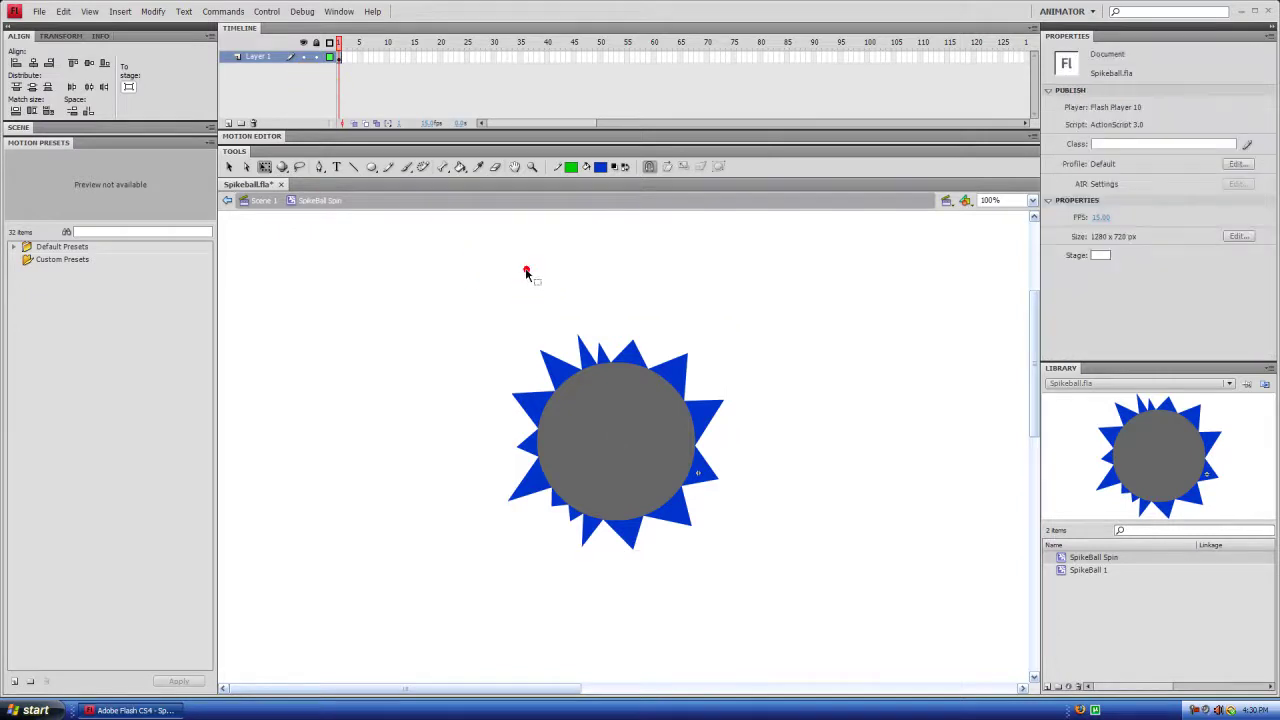
{"action": "left_click", "coordinate": [612, 440]}
{"action": "left_click_drag", "start_coordinate": [646, 438], "coordinate": [560, 418]}
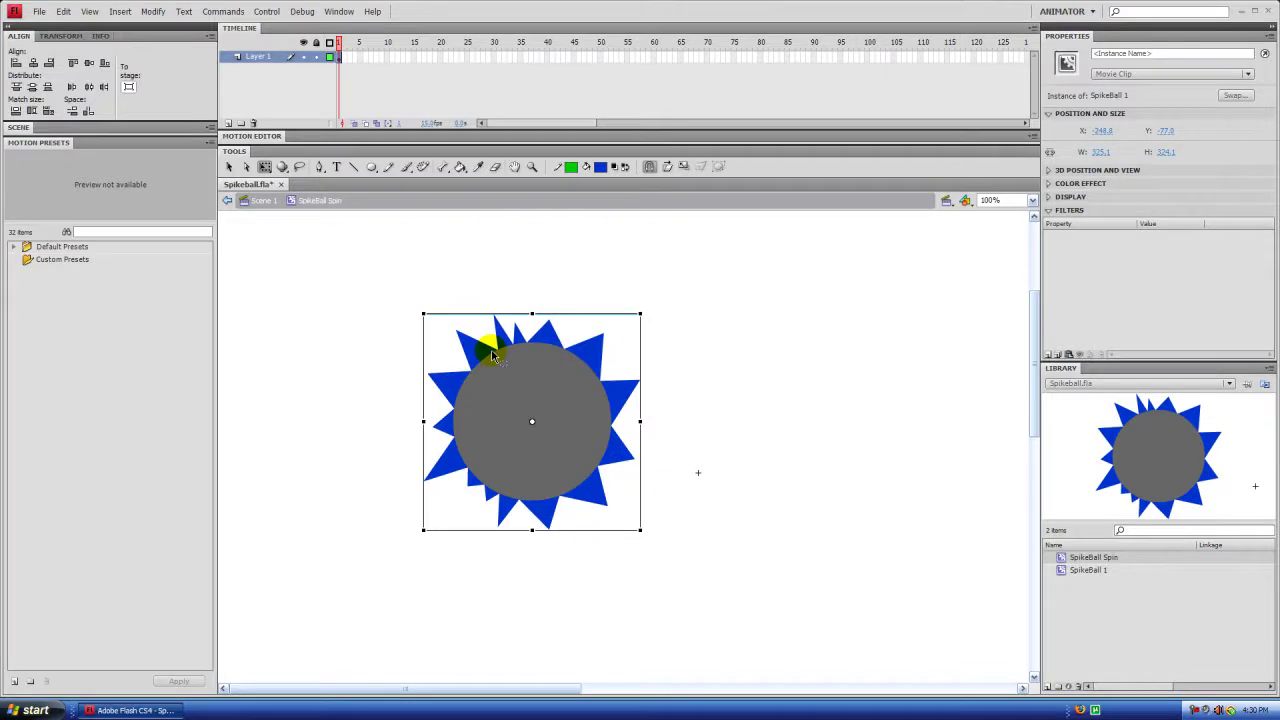
Add a layer above the ball and draw a crescent highlight outline with the Pen tool along the ball's upper-right edge
{"action": "left_click", "coordinate": [228, 122]}
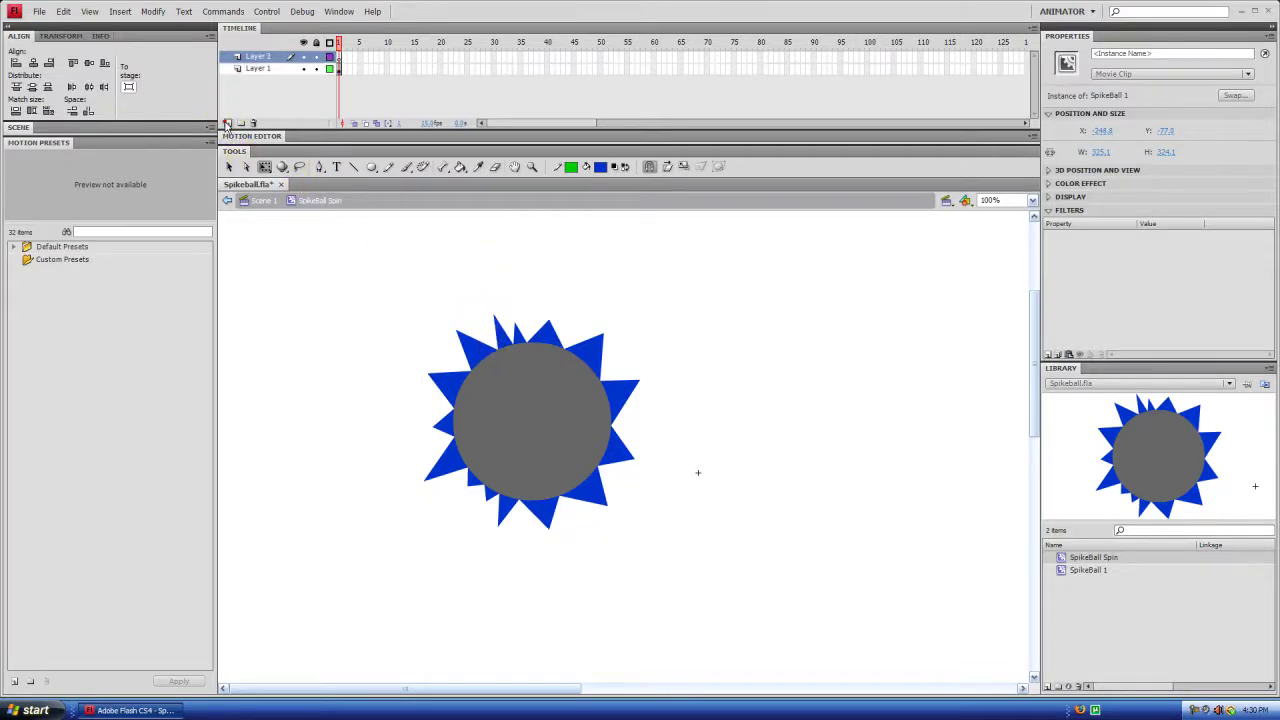
{"action": "left_click", "coordinate": [318, 167]}
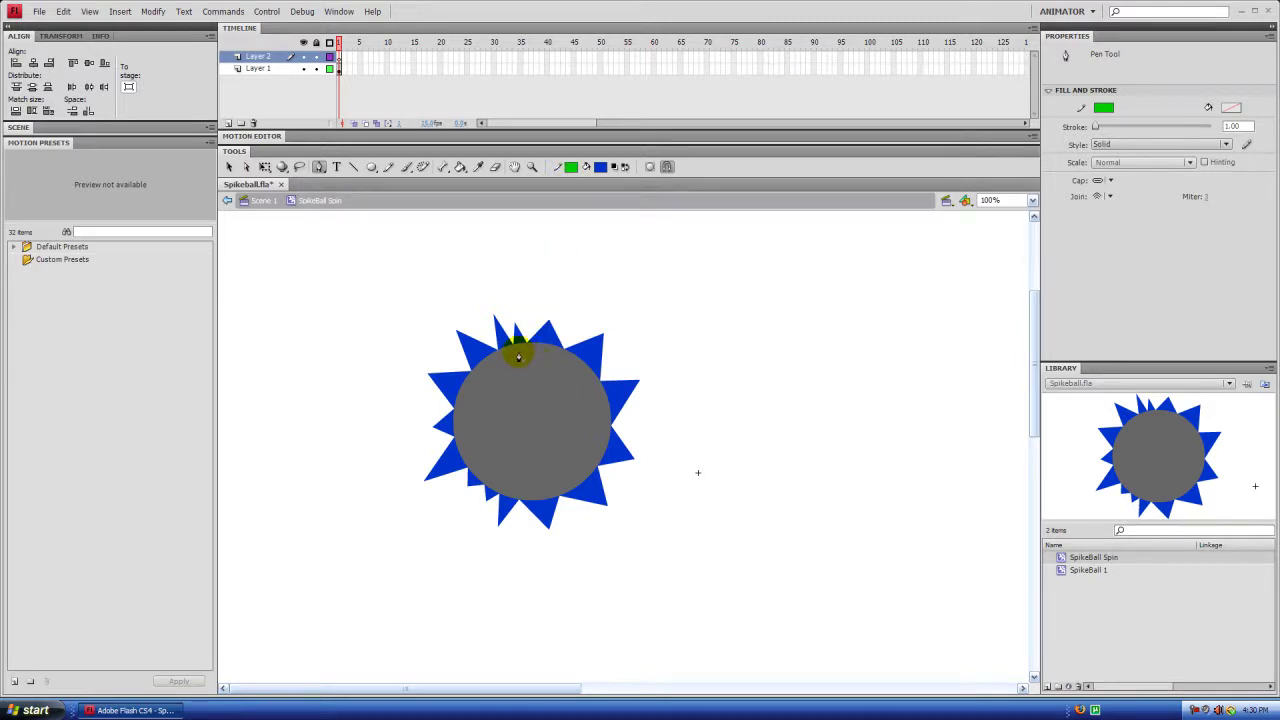
{"action": "key", "text": "ctrl+equal"}
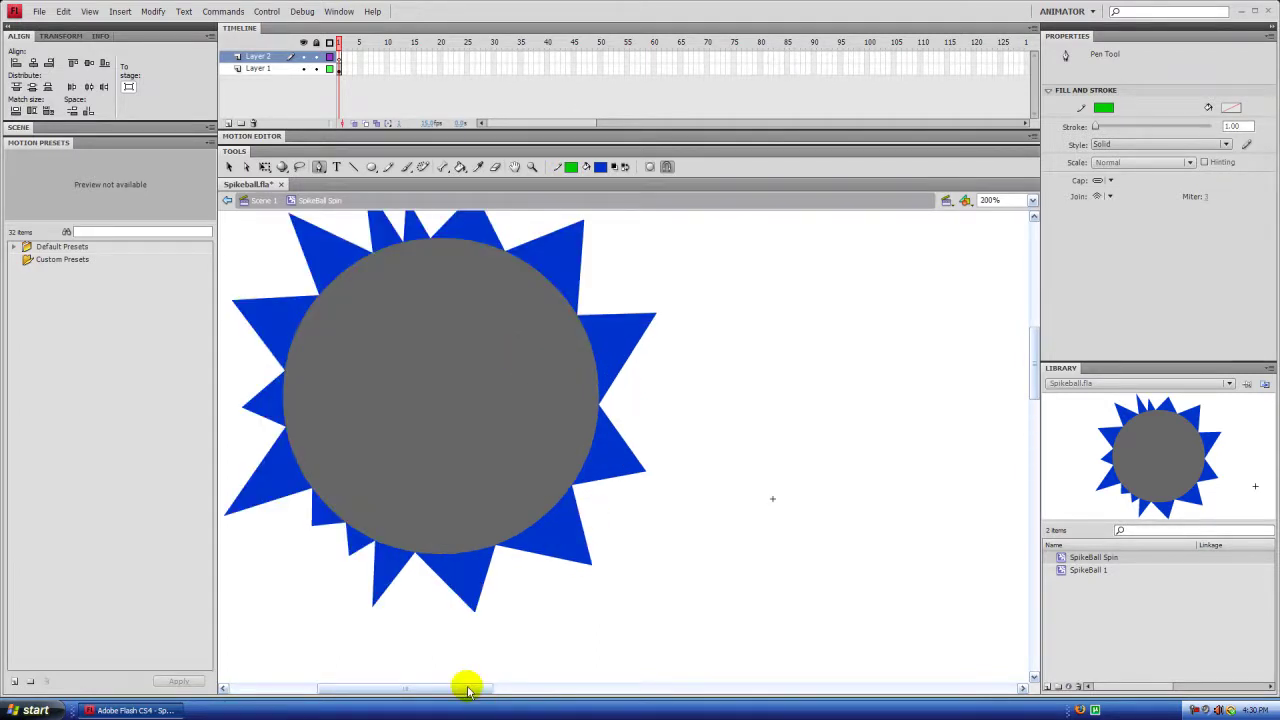
{"action": "left_click_drag", "start_coordinate": [466, 686], "coordinate": [435, 687]}
{"action": "scroll", "coordinate": [561, 577], "scroll_direction": "up", "scroll_amount": 2}
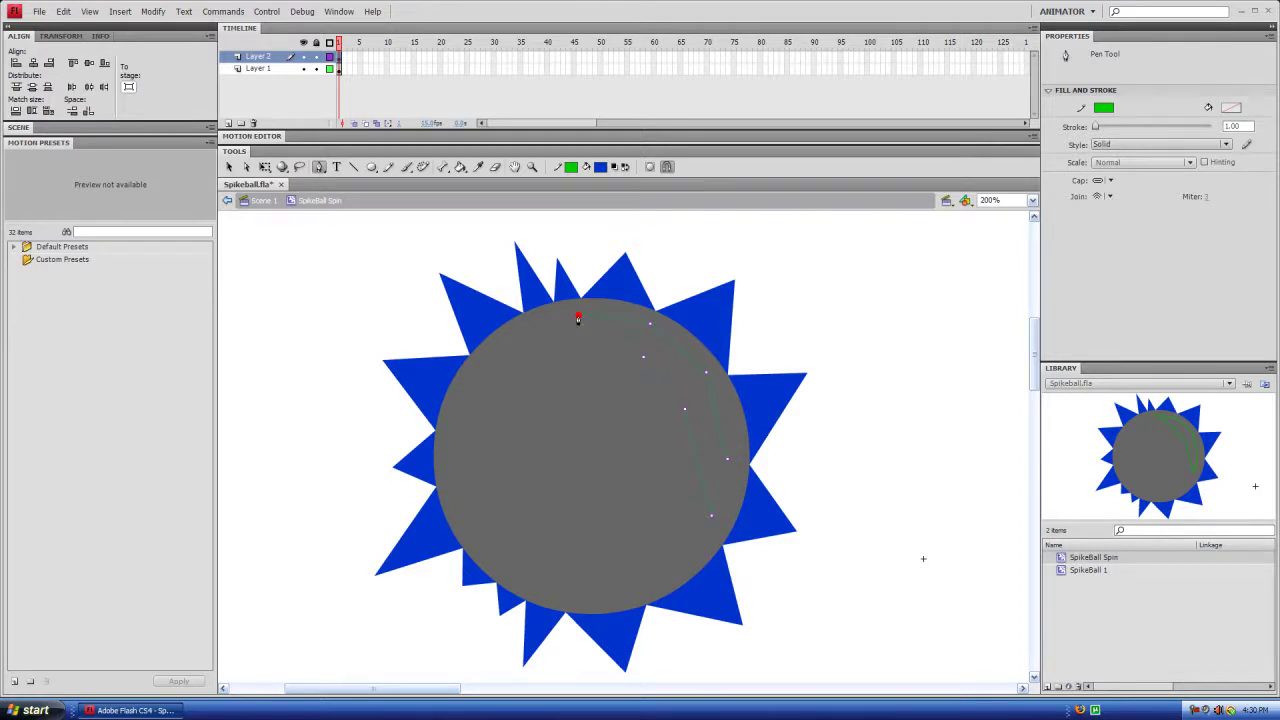
Fill the crescent highlight with light gray and delete its green outline
{"action": "left_click", "coordinate": [459, 166]}
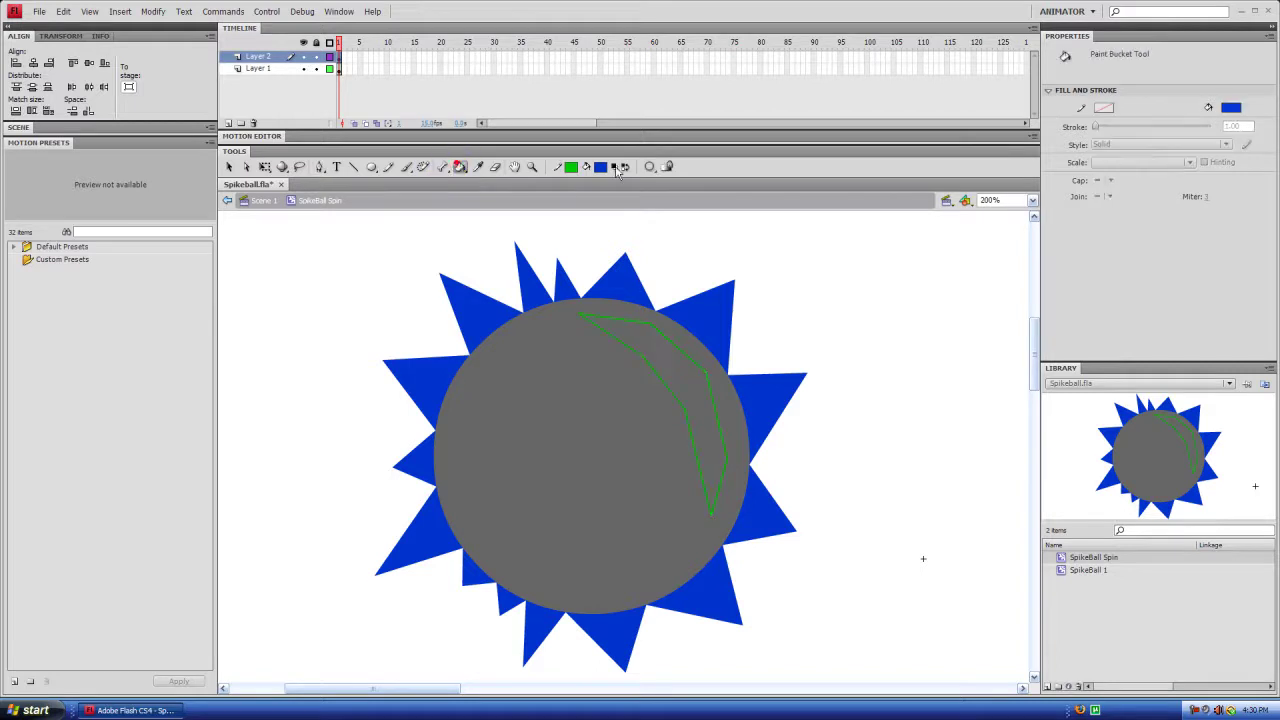
{"action": "left_click", "coordinate": [602, 167]}
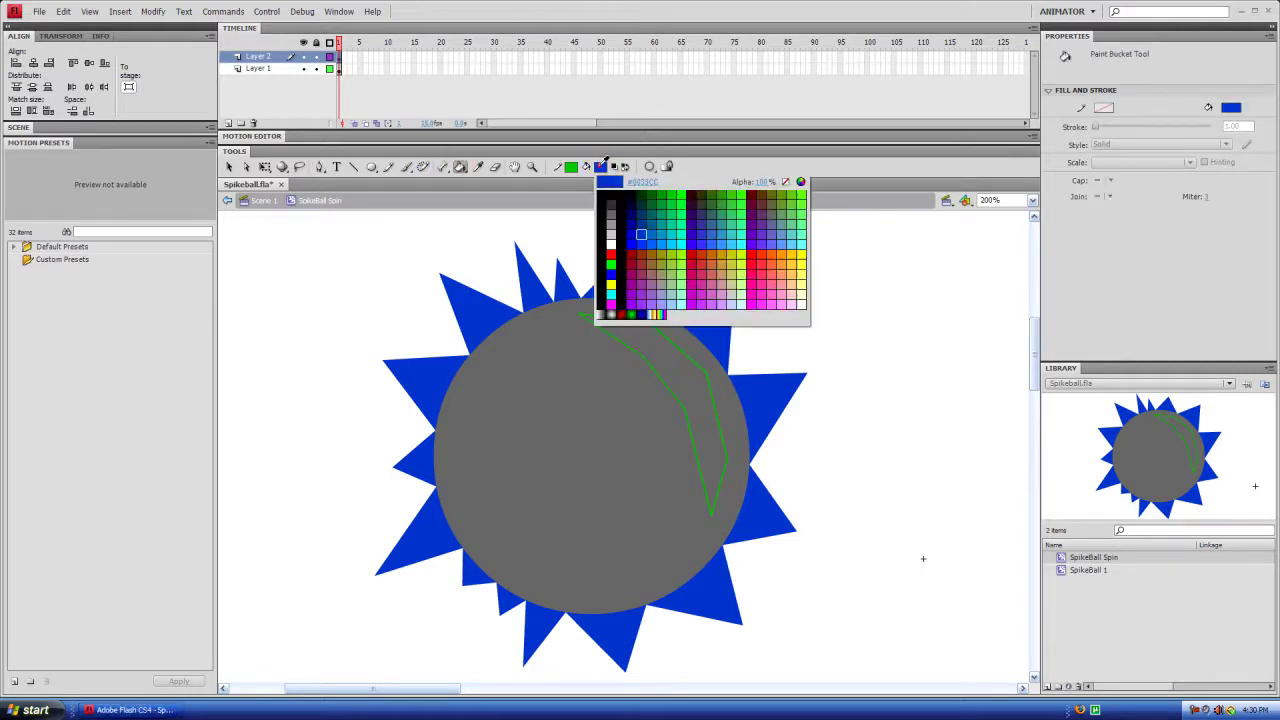
{"action": "left_click", "coordinate": [609, 233]}
{"action": "left_click", "coordinate": [643, 314]}
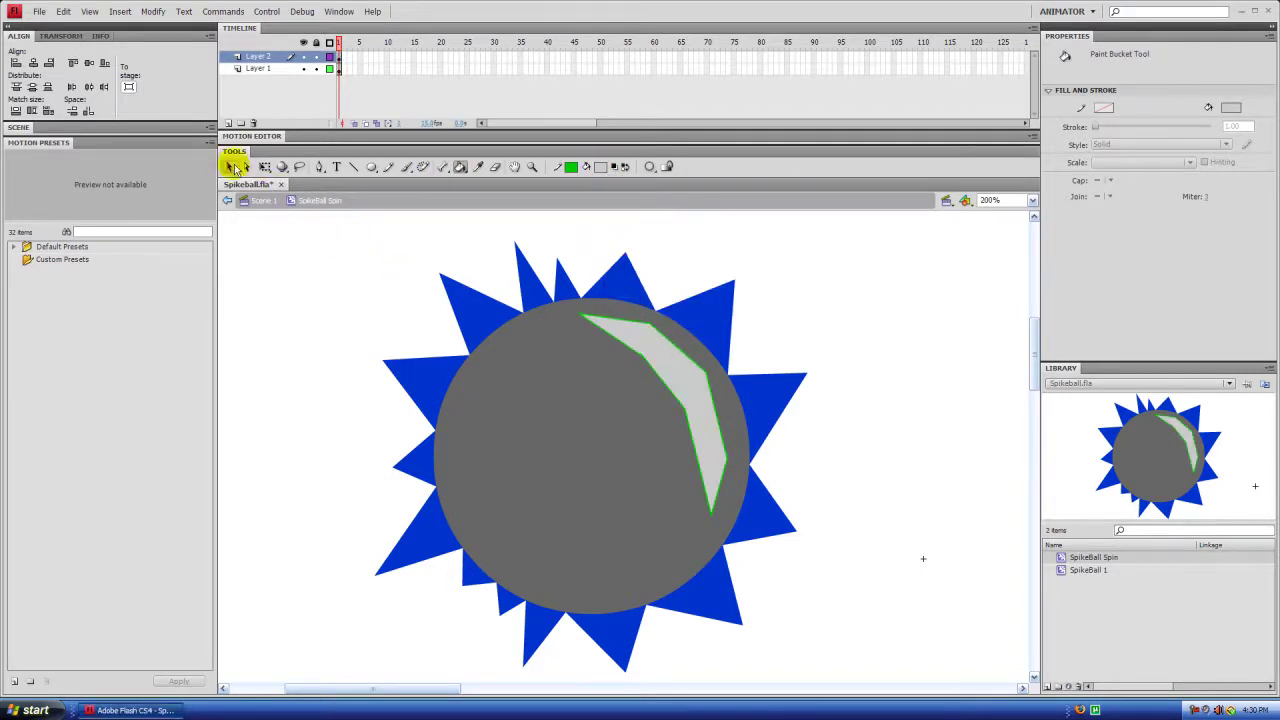
{"action": "left_click", "coordinate": [230, 166]}
{"action": "double_click", "coordinate": [629, 327]}
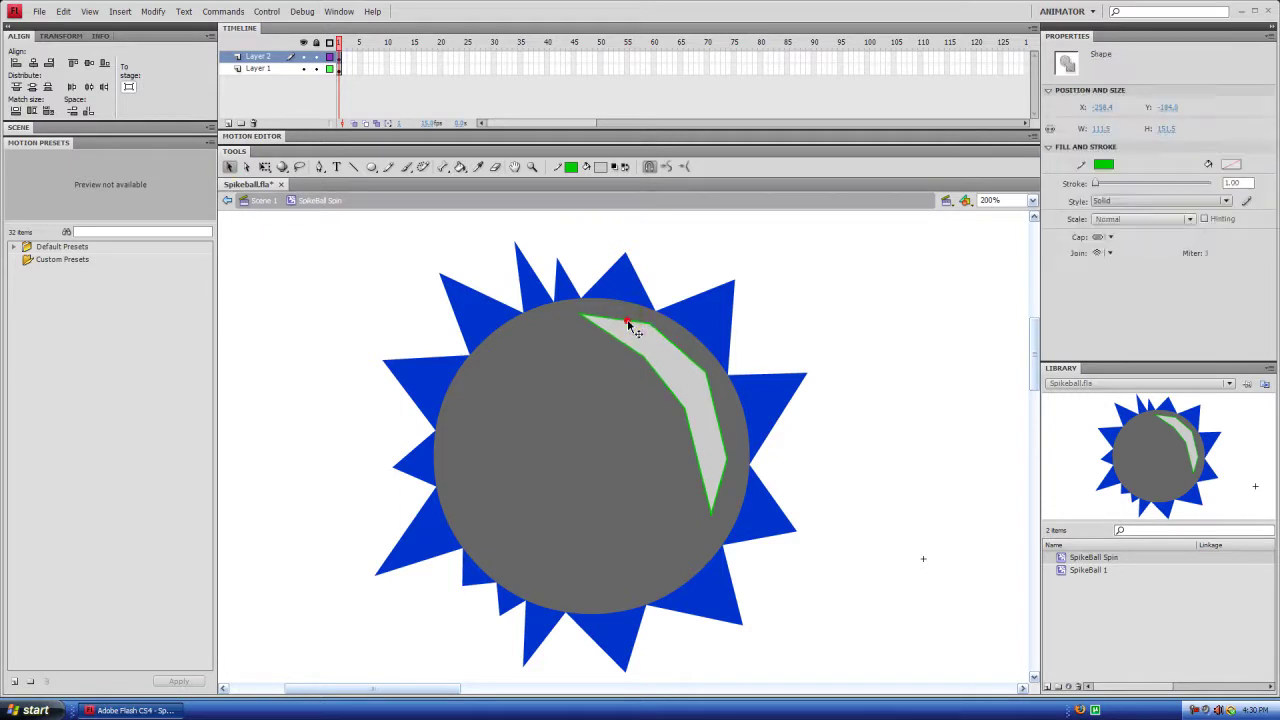
{"action": "key", "text": "Delete"}
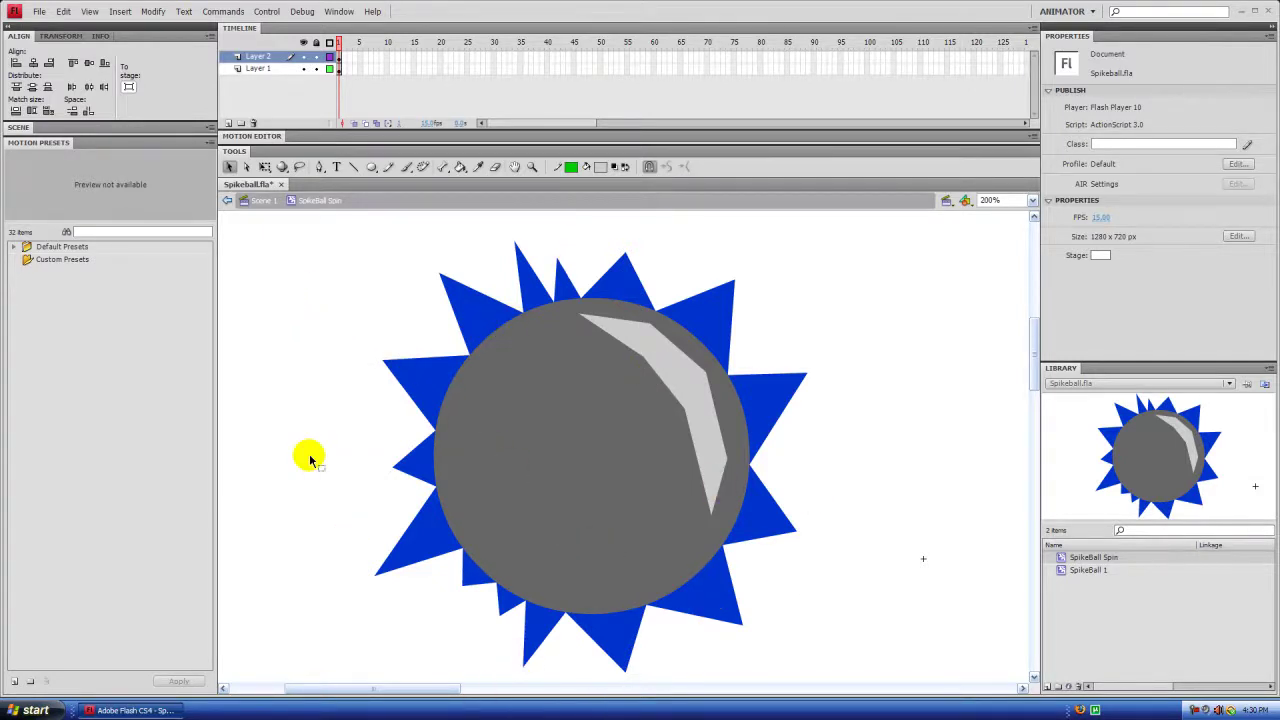
Extend both layers to frame 6, and create a classic tween on the ball's layer ending in a keyframe at frame 6
{"action": "left_click", "coordinate": [258, 68]}
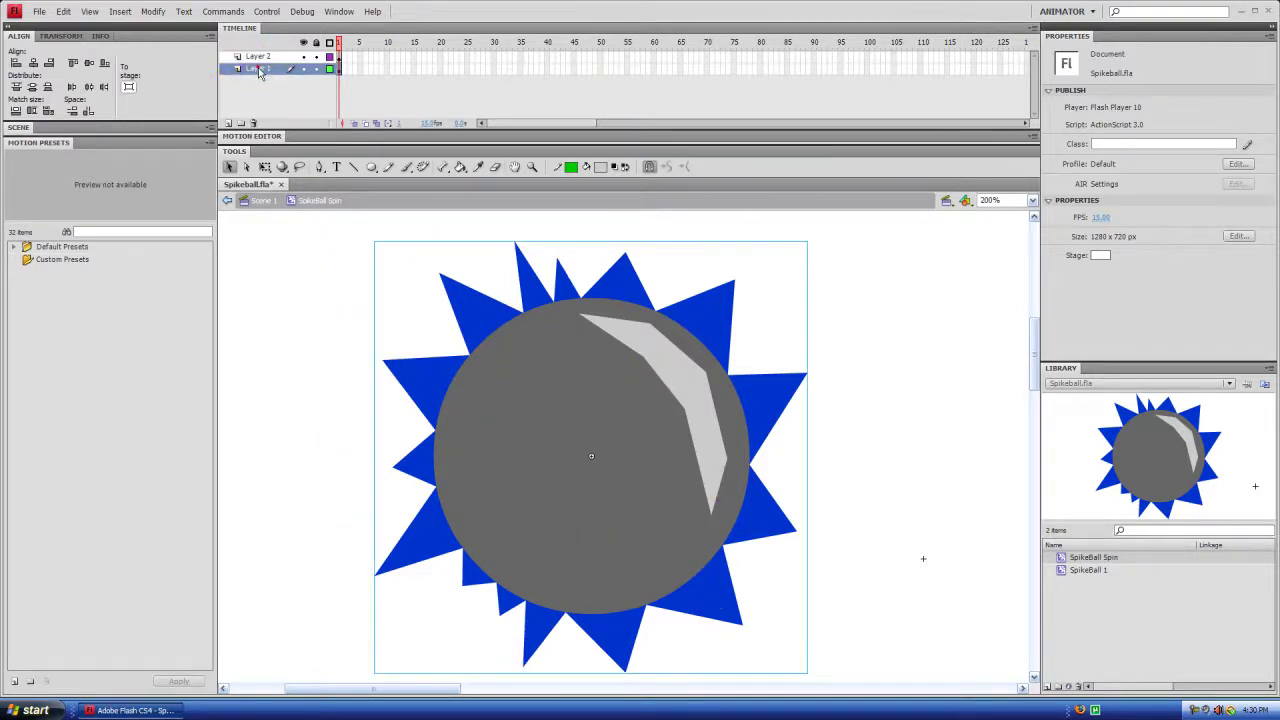
{"action": "left_click", "coordinate": [400, 104]}
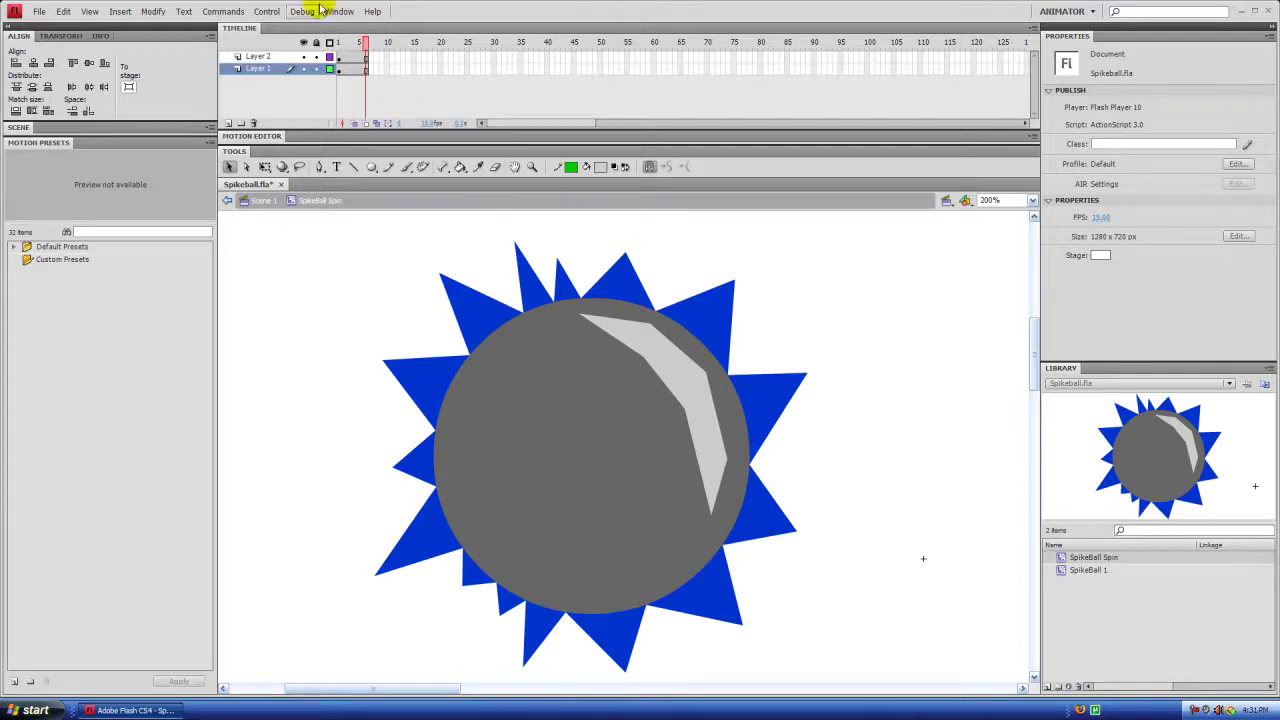
{"action": "right_click", "coordinate": [348, 70]}
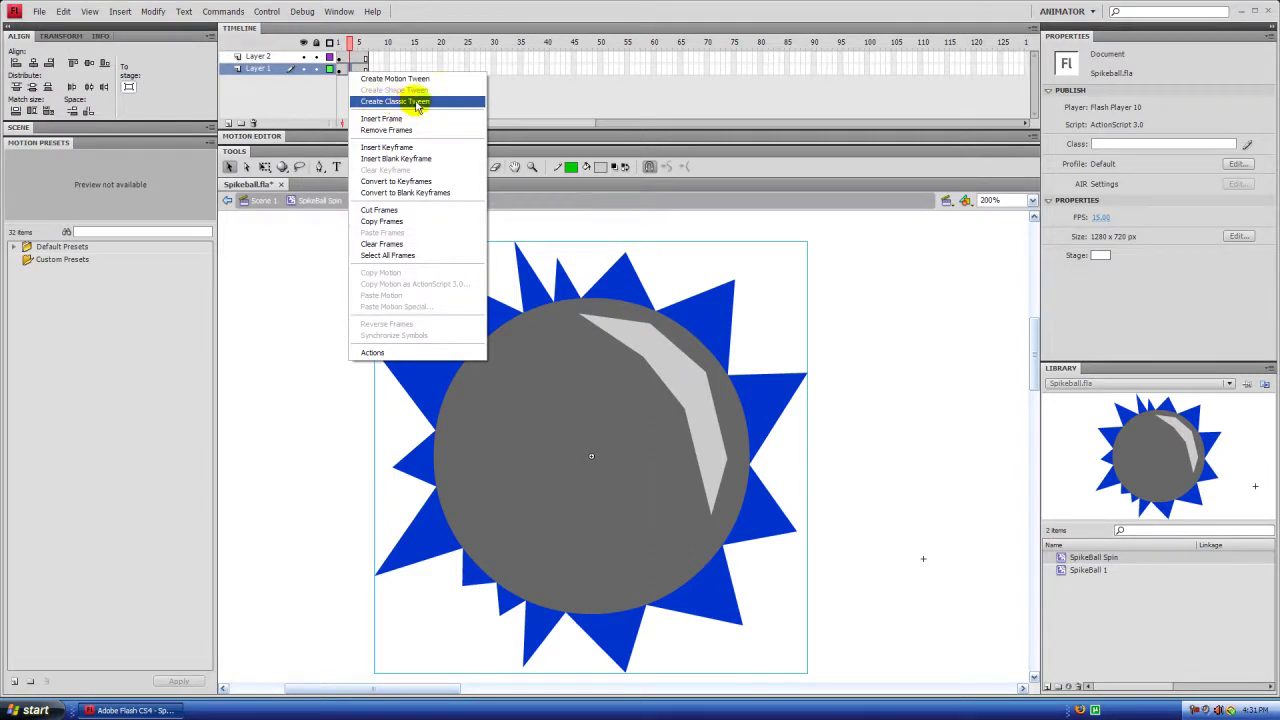
{"action": "left_click", "coordinate": [397, 102]}
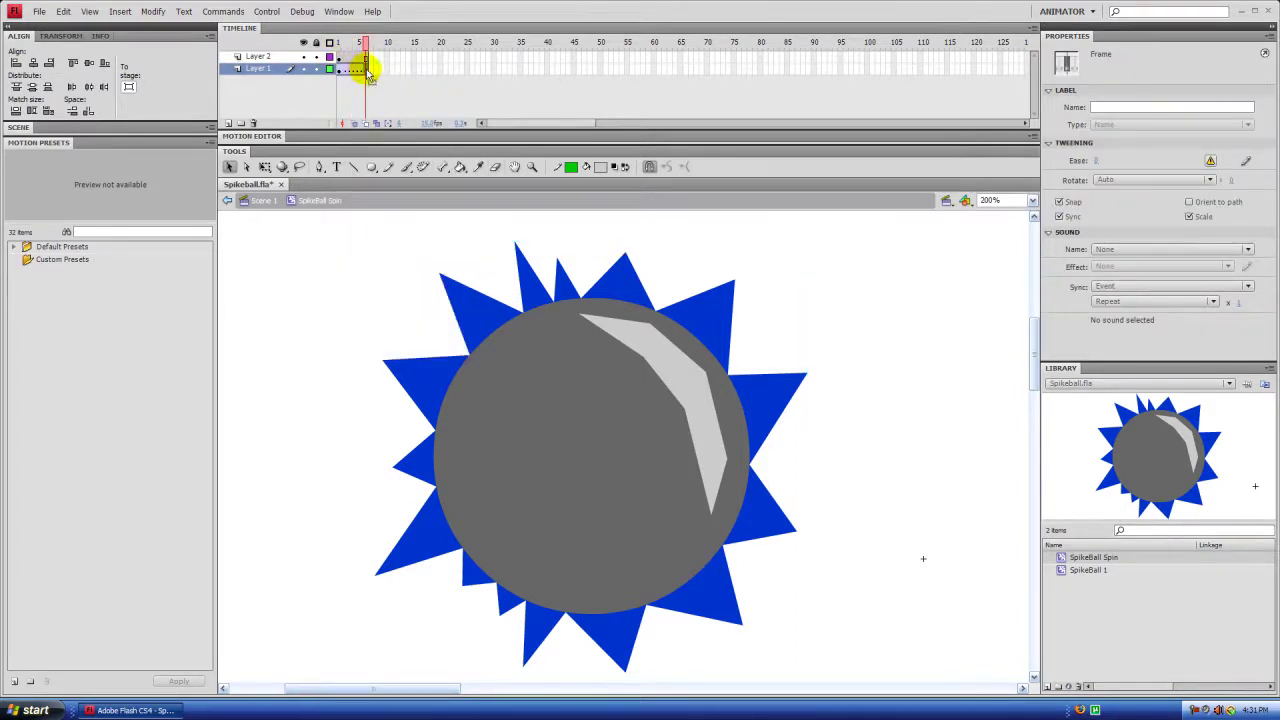
{"action": "left_click", "coordinate": [373, 89]}
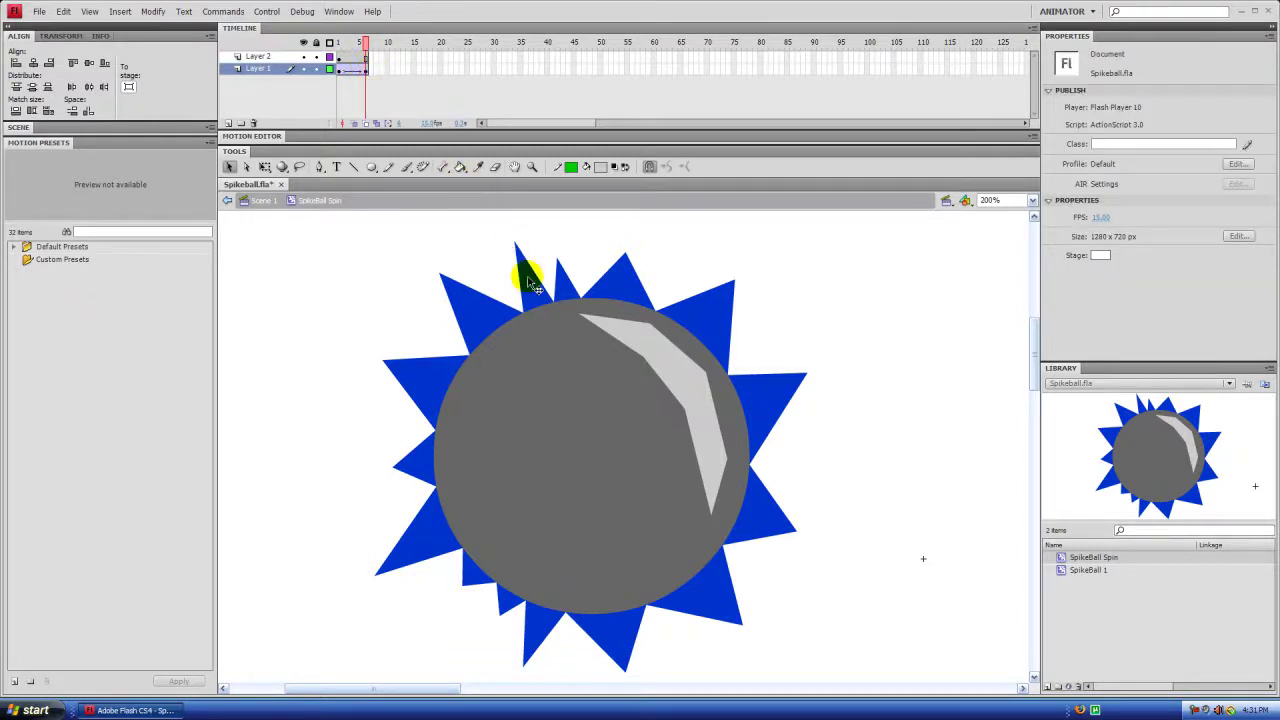
Rotate the spike ball about a quarter turn counterclockwise at frame 6, and scrub back to frame 1 to preview the spin
{"action": "left_click", "coordinate": [530, 320]}
{"action": "left_click", "coordinate": [265, 166]}
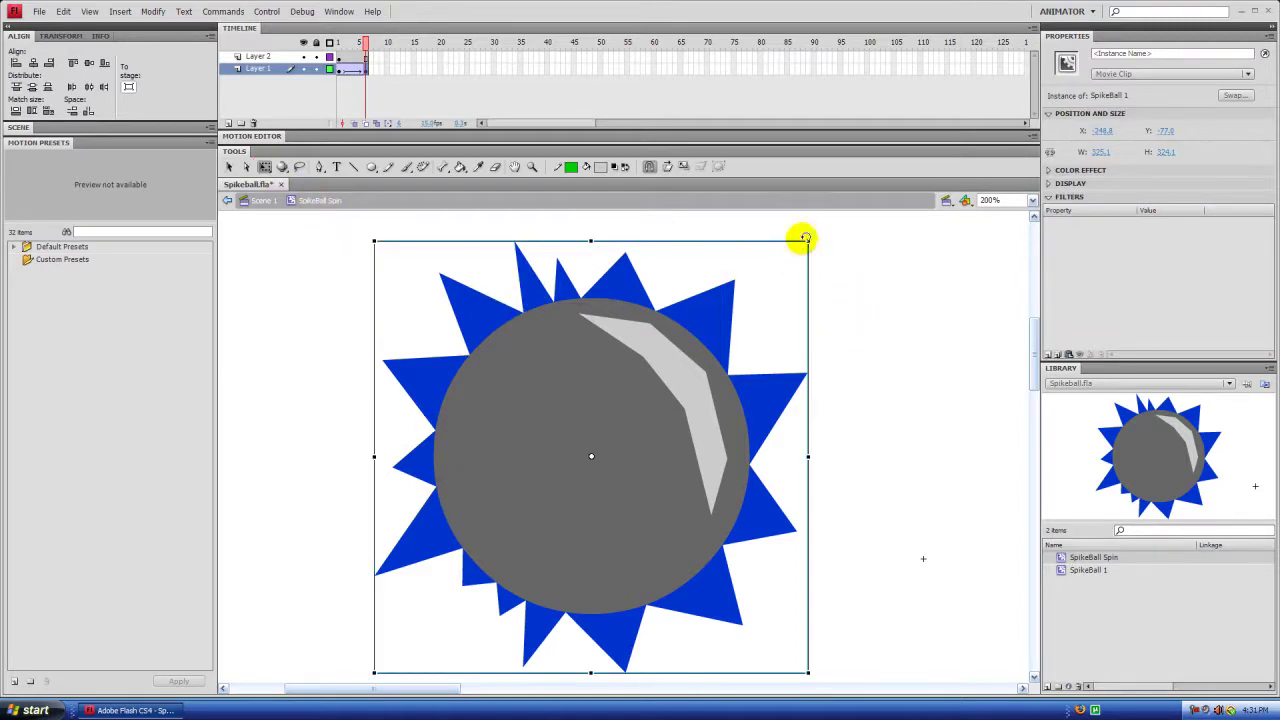
{"action": "left_click_drag", "start_coordinate": [815, 232], "coordinate": [390, 246]}
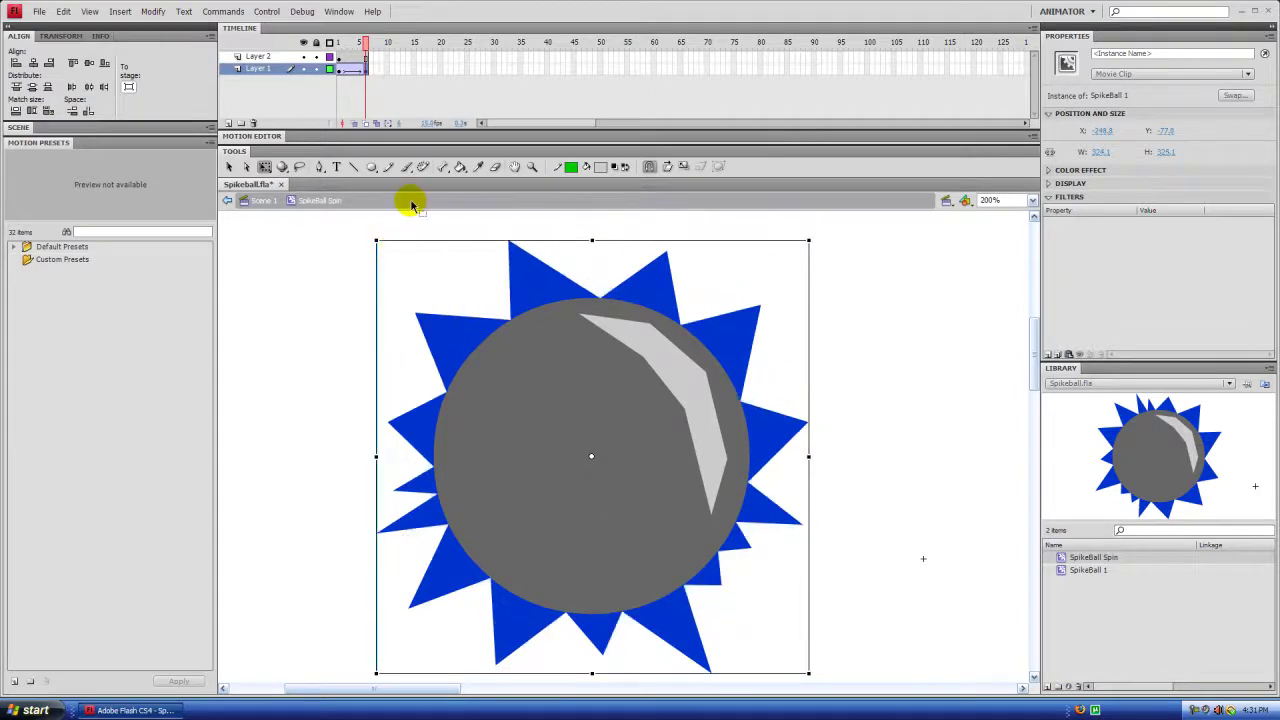
{"action": "left_click", "coordinate": [363, 45]}
{"action": "left_click_drag", "start_coordinate": [363, 45], "coordinate": [329, 49]}
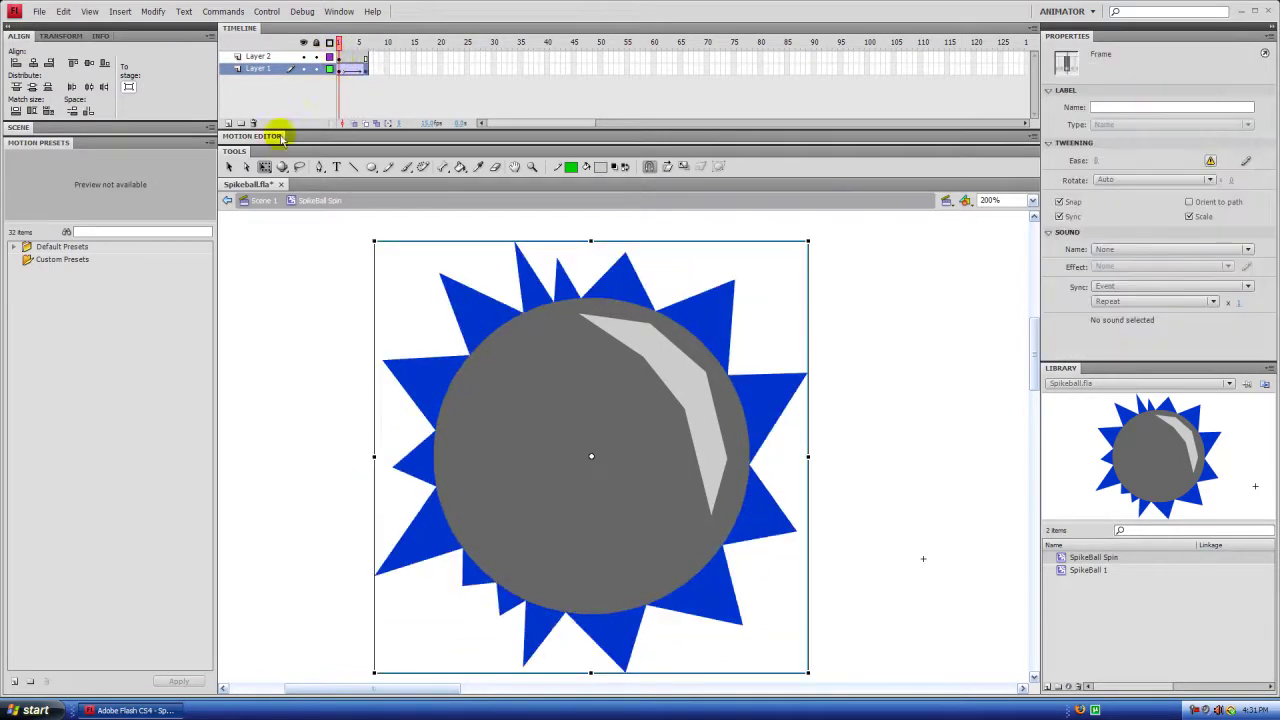
Review the document properties, including the frame rate, and close them without making changes
{"action": "left_click", "coordinate": [229, 166]}
{"action": "right_click", "coordinate": [313, 310]}
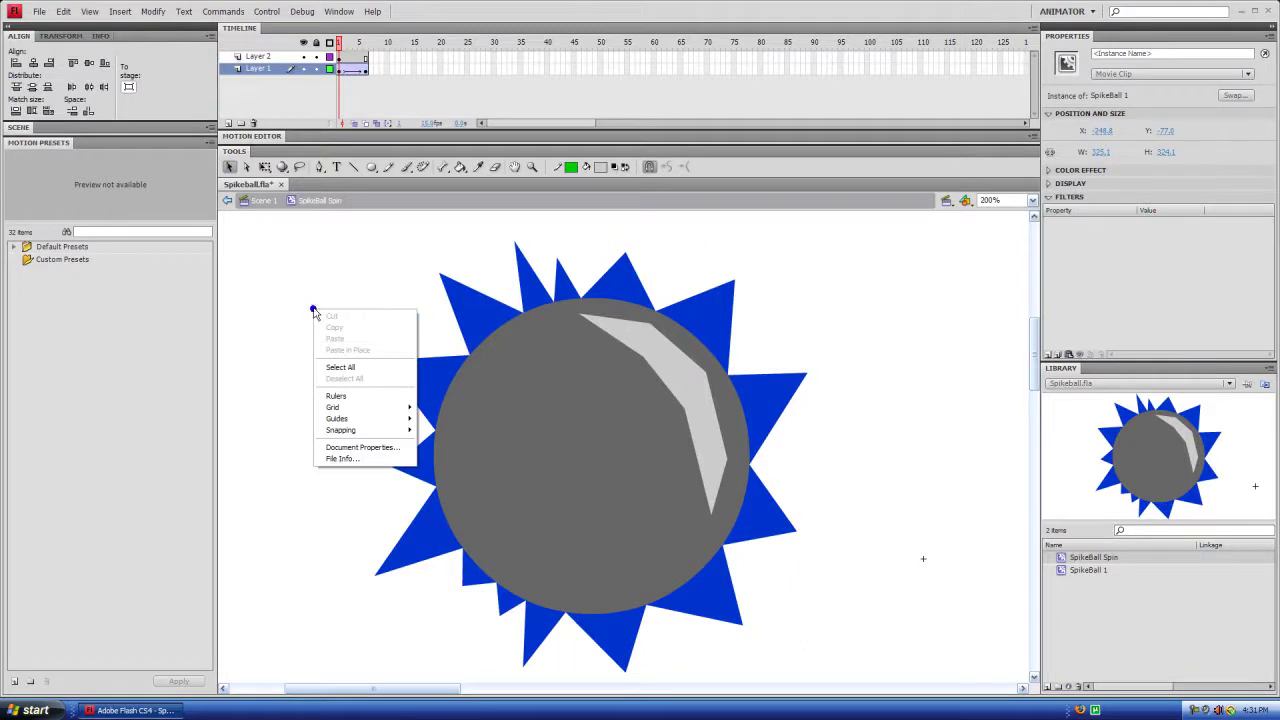
{"action": "left_click", "coordinate": [368, 447]}
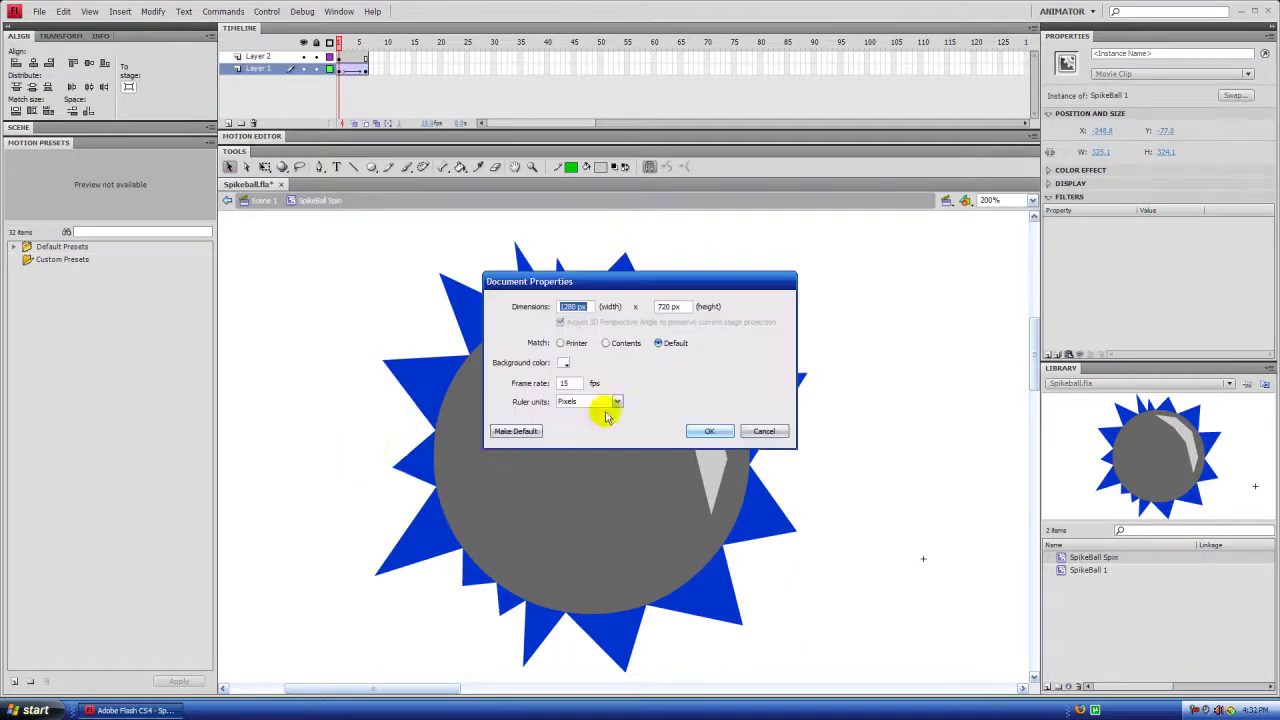
{"action": "left_click", "coordinate": [763, 431]}
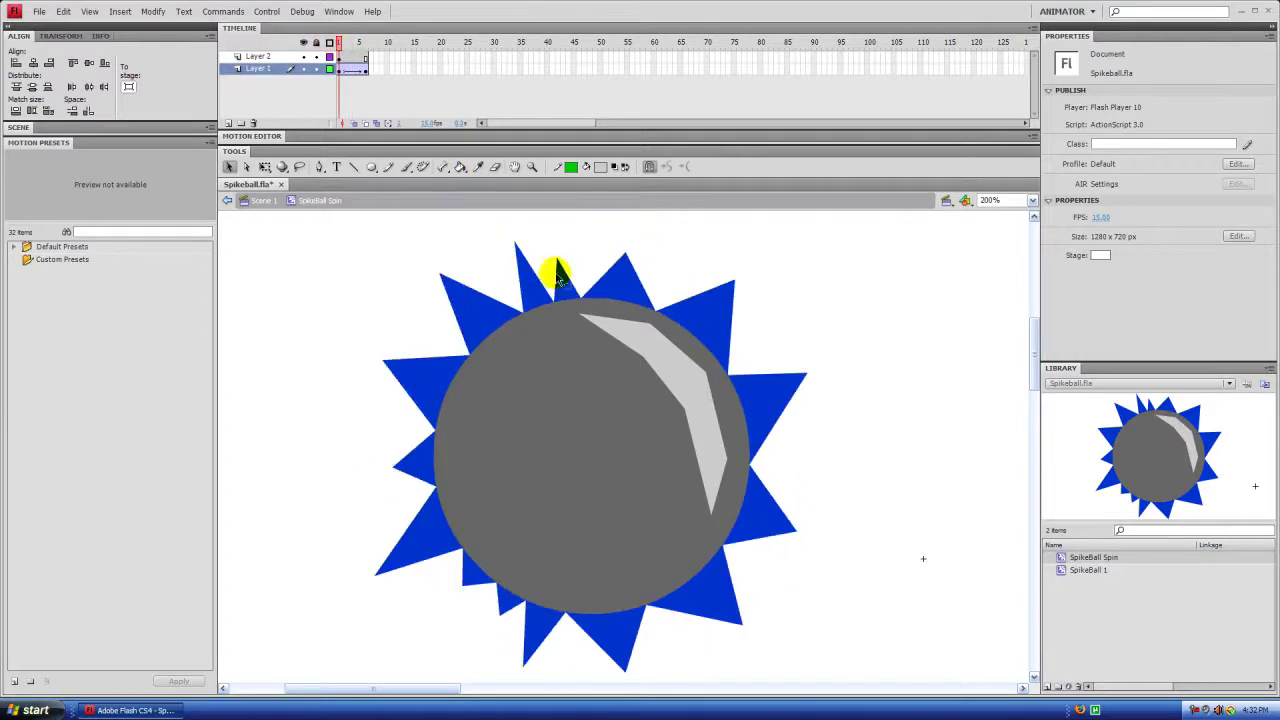
In the SpikeBall 1 symbol, add a layer and draw a black vertical bar without an outline from the ball's center toward its upper edge
{"action": "double_click", "coordinate": [1063, 572]}
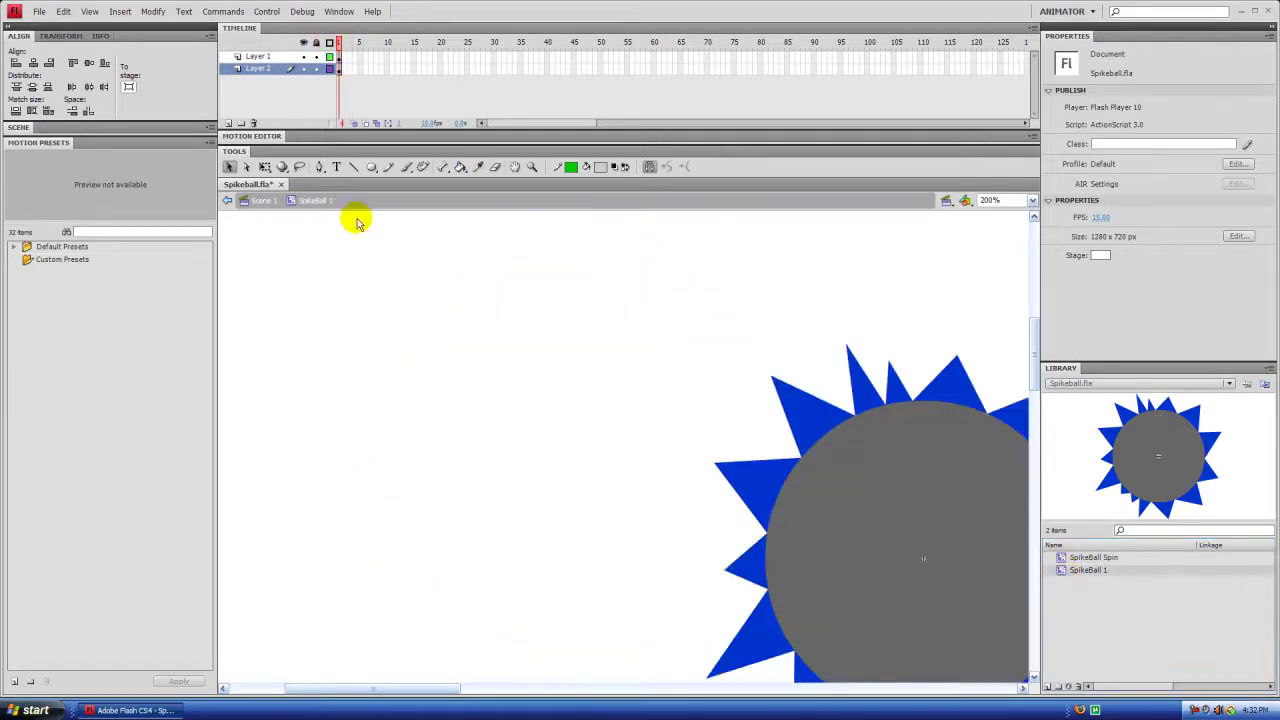
{"action": "left_click", "coordinate": [228, 123]}
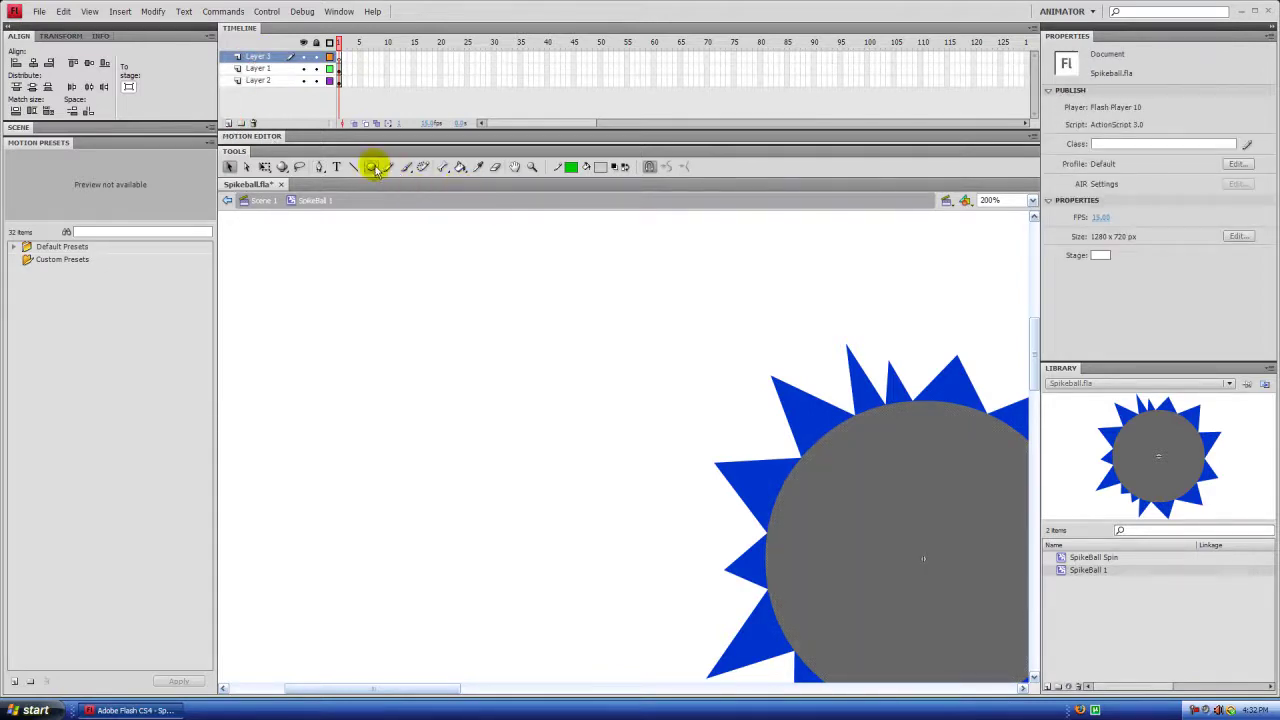
{"action": "left_click_drag", "start_coordinate": [378, 171], "coordinate": [402, 173]}
{"action": "left_click", "coordinate": [571, 168]}
{"action": "left_click", "coordinate": [758, 179]}
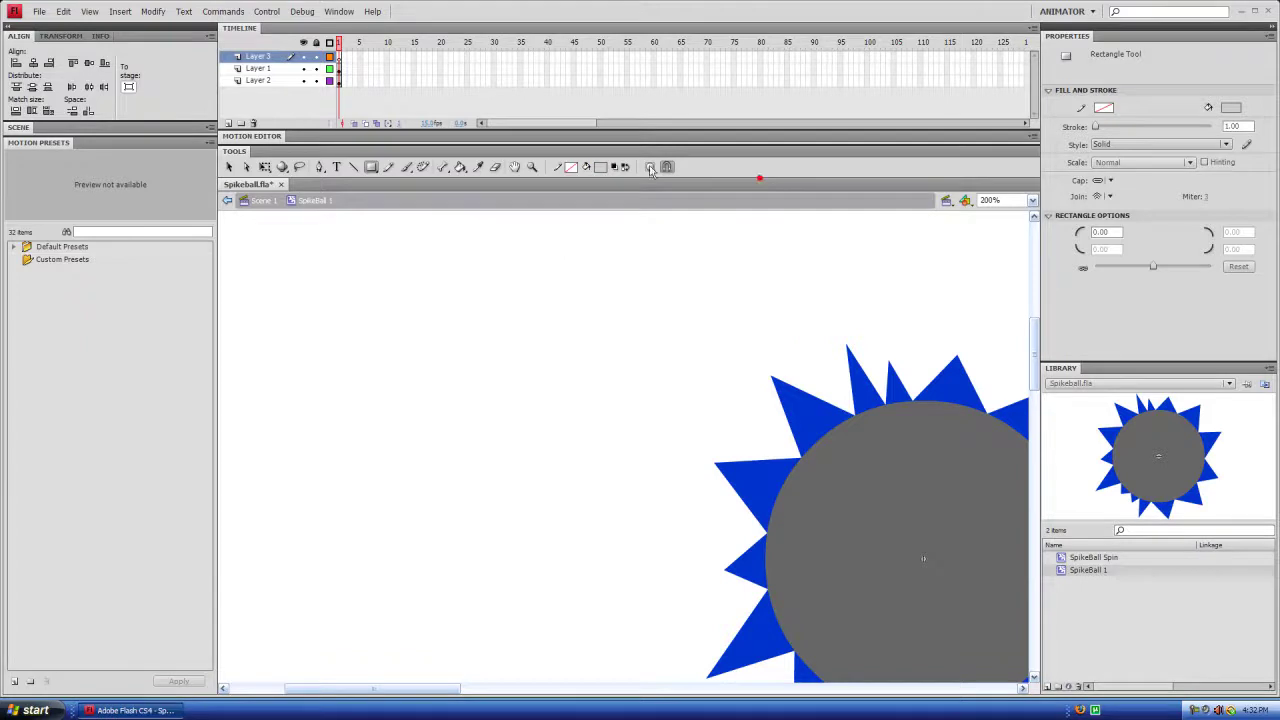
{"action": "left_click", "coordinate": [593, 170]}
{"action": "left_click", "coordinate": [613, 193]}
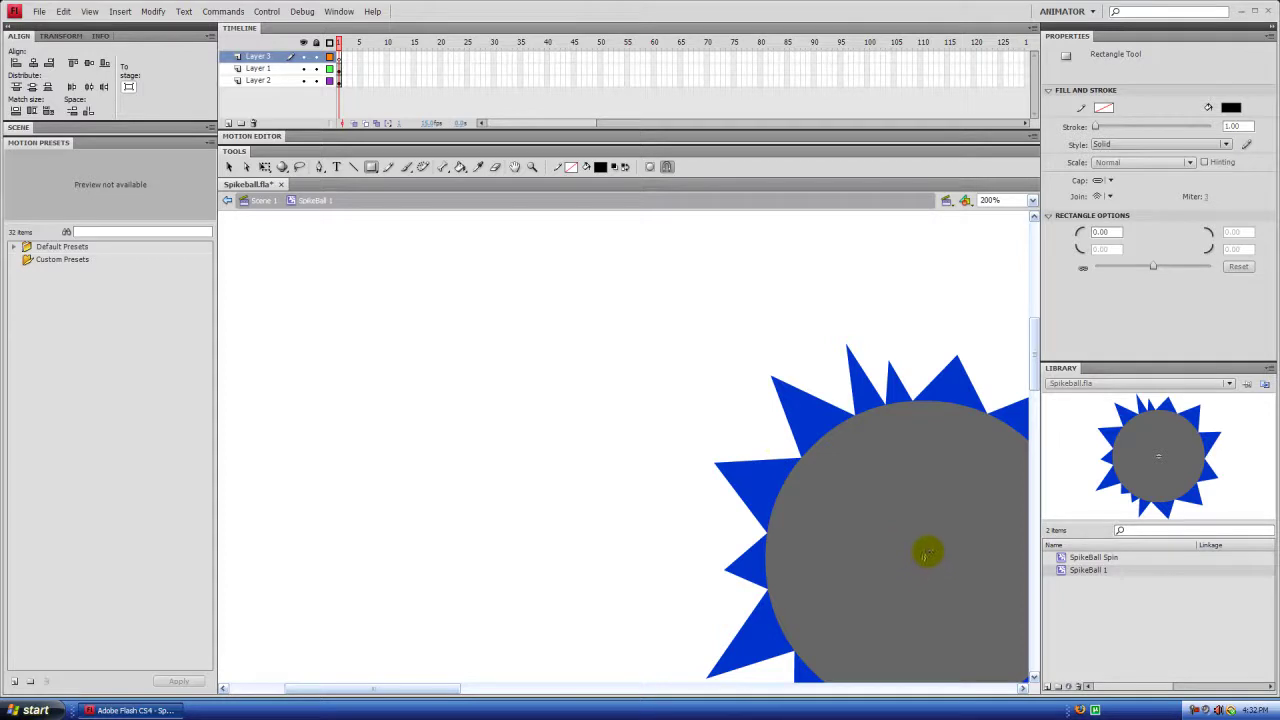
{"action": "left_click_drag", "start_coordinate": [933, 548], "coordinate": [909, 418]}
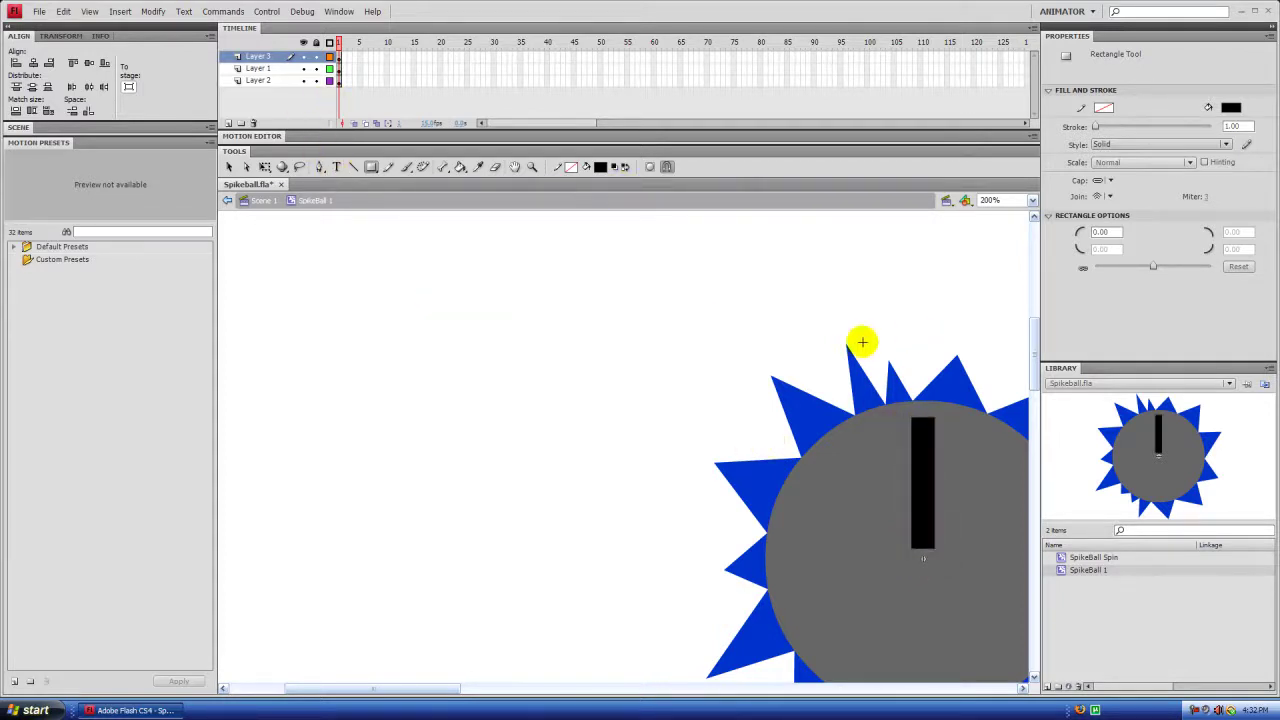
In SpikeBall Spin, extend both layers to frame 11, keyframe the ball there, and rotate it counterclockwise until the bar points straight down
{"action": "double_click", "coordinate": [1062, 558]}
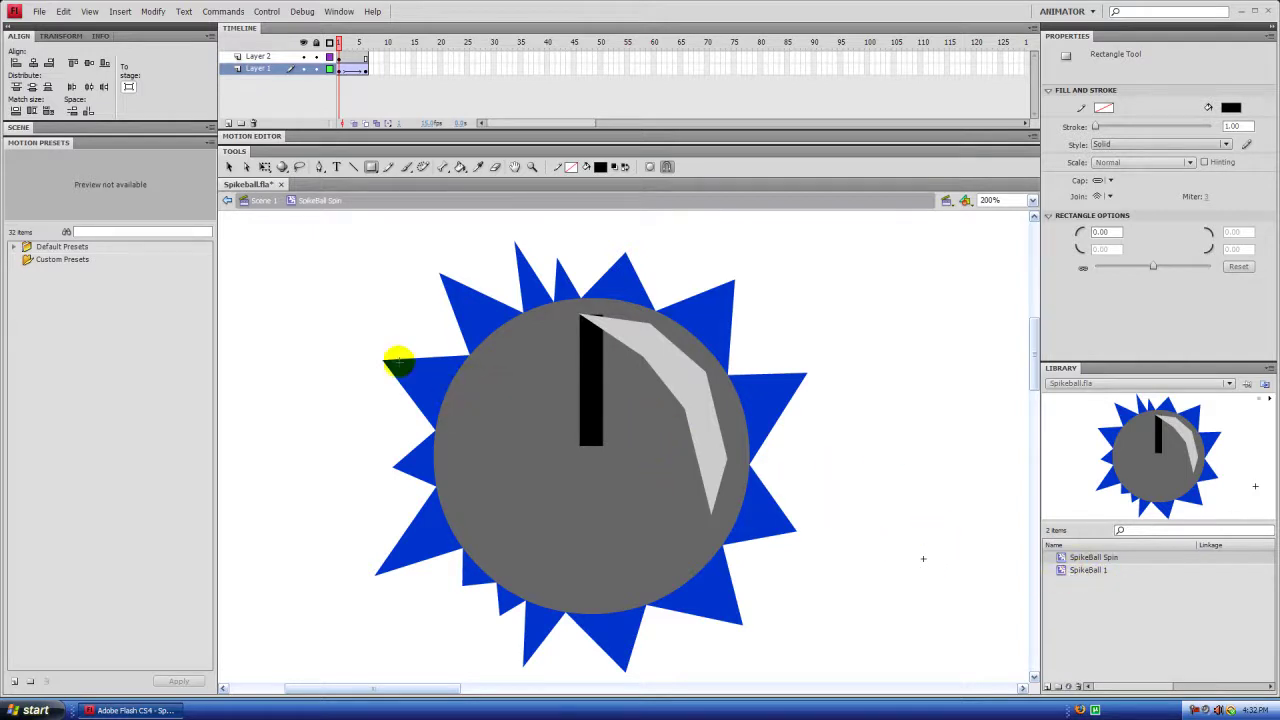
{"action": "left_click_drag", "start_coordinate": [340, 45], "coordinate": [367, 57]}
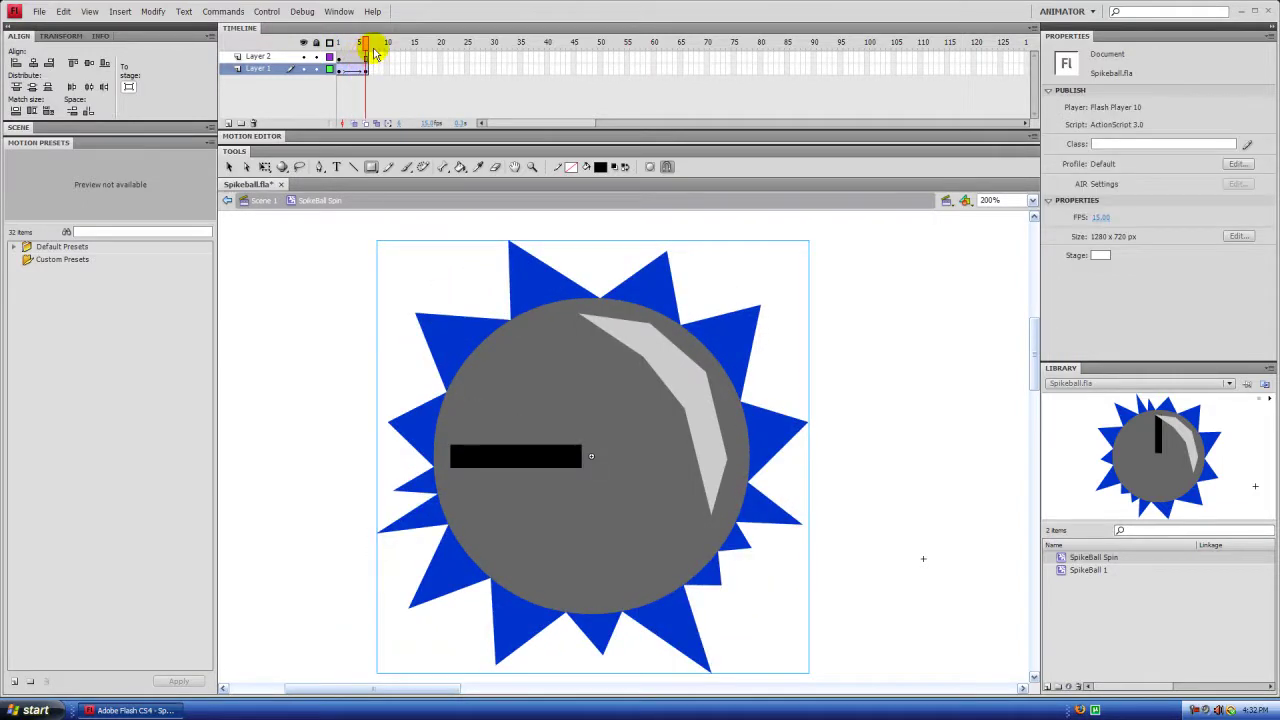
{"action": "left_click", "coordinate": [376, 55]}
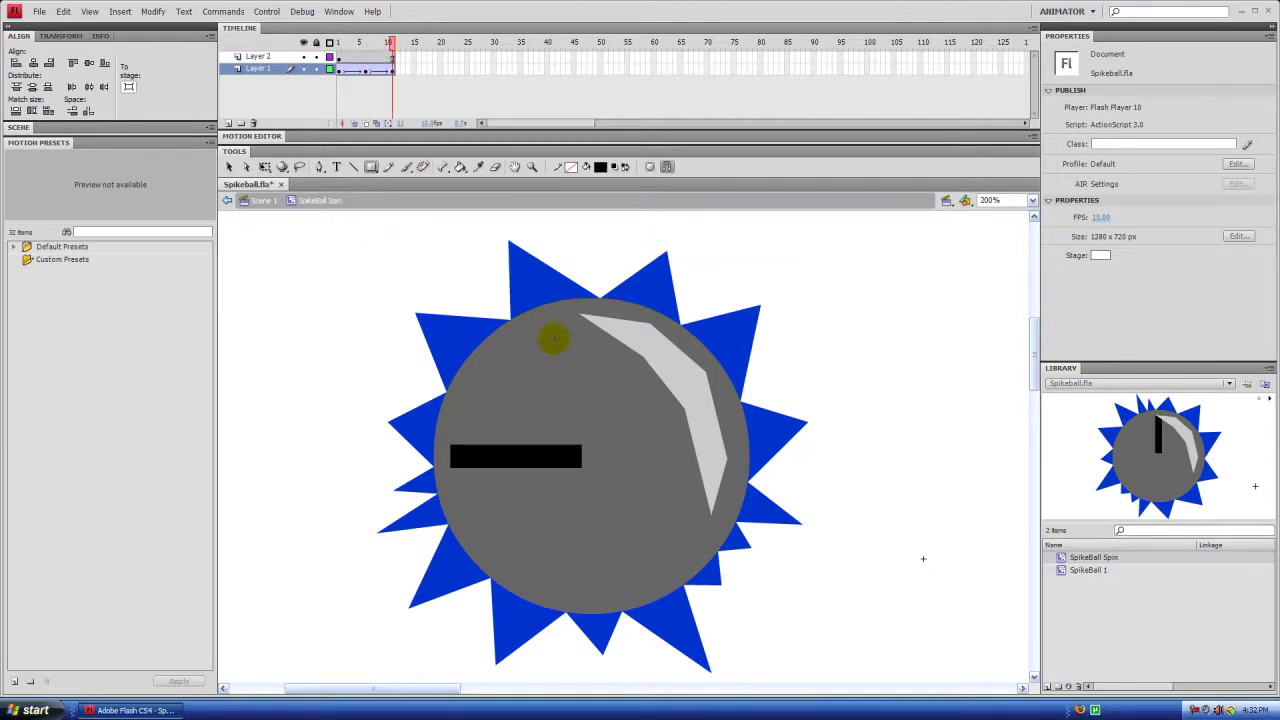
{"action": "left_click", "coordinate": [599, 346]}
{"action": "left_click", "coordinate": [263, 166]}
{"action": "left_click_drag", "start_coordinate": [812, 233], "coordinate": [384, 241]}
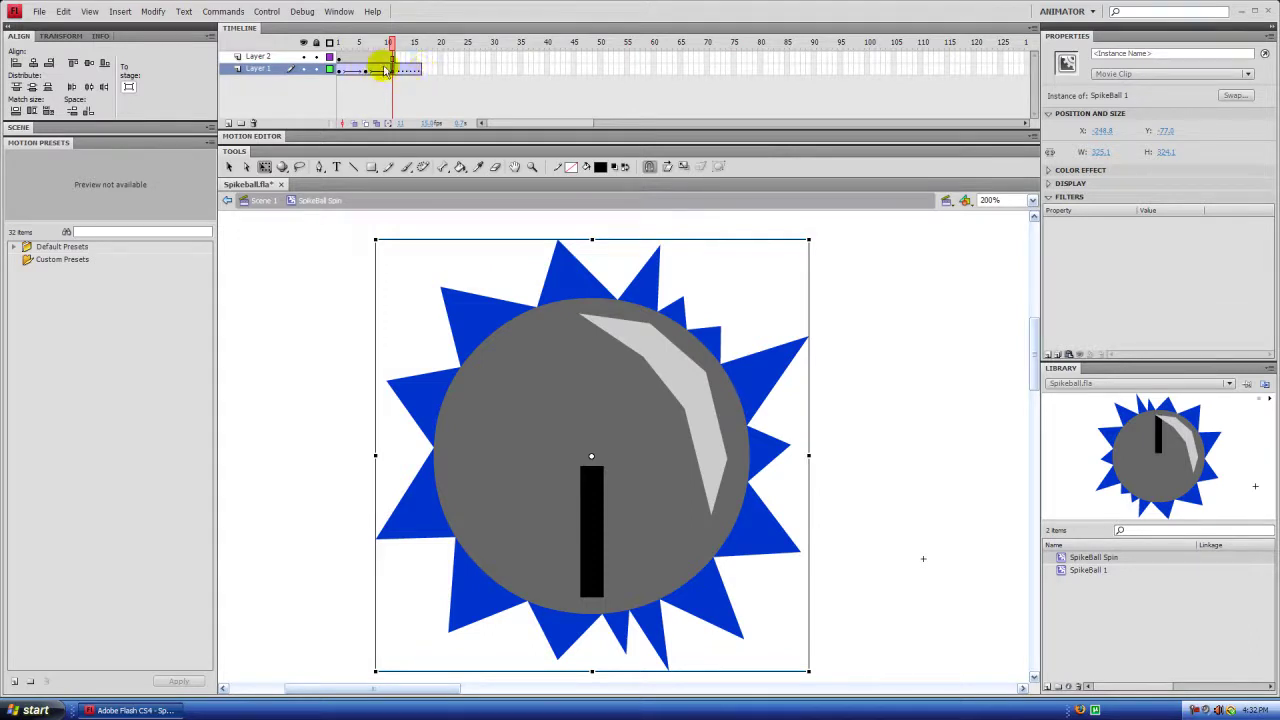
Extend both layers to frame 16, add a keyframe for the ball, and rotate it another quarter turn counterclockwise
{"action": "left_click_drag", "start_coordinate": [395, 72], "coordinate": [400, 64]}
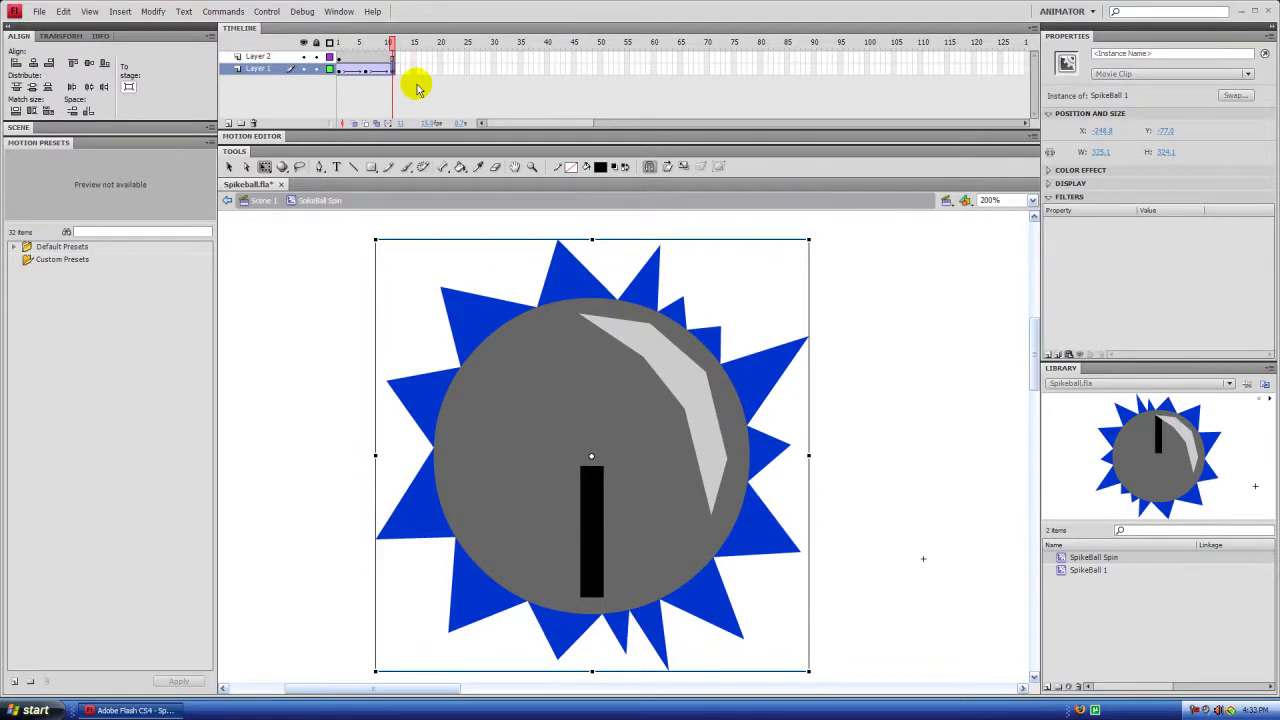
{"action": "left_click", "coordinate": [418, 92]}
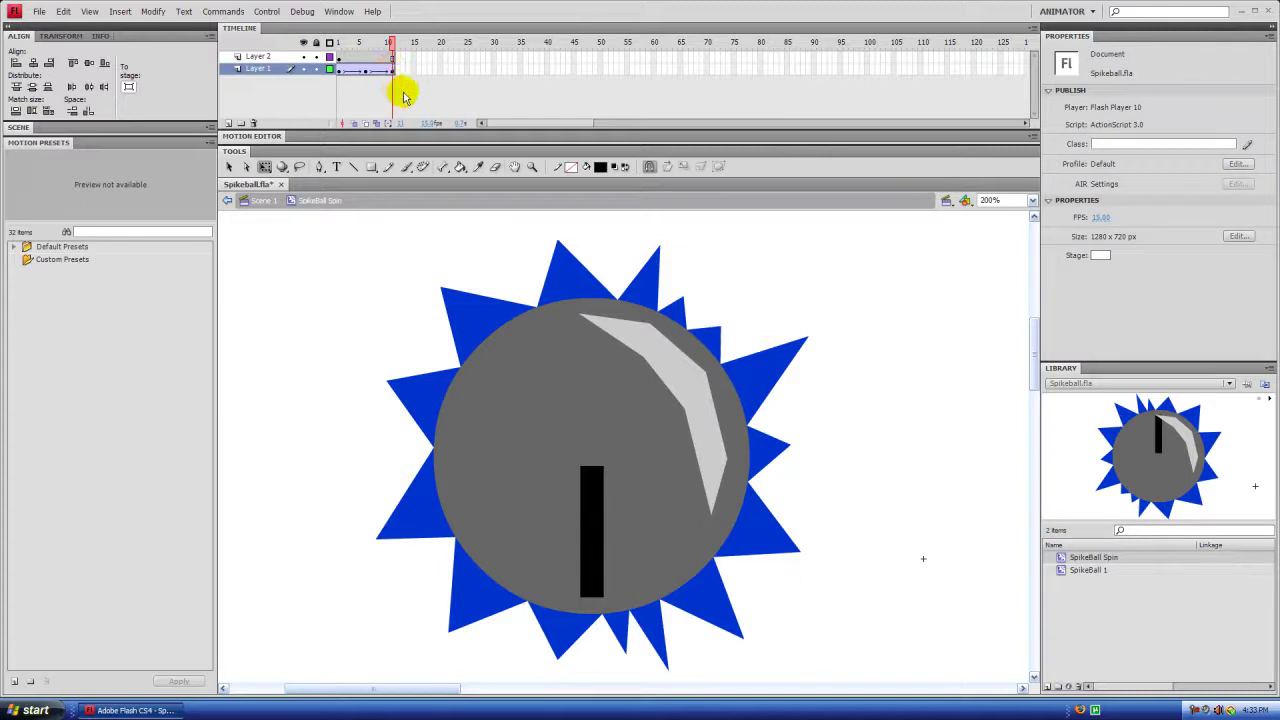
{"action": "left_click", "coordinate": [450, 95]}
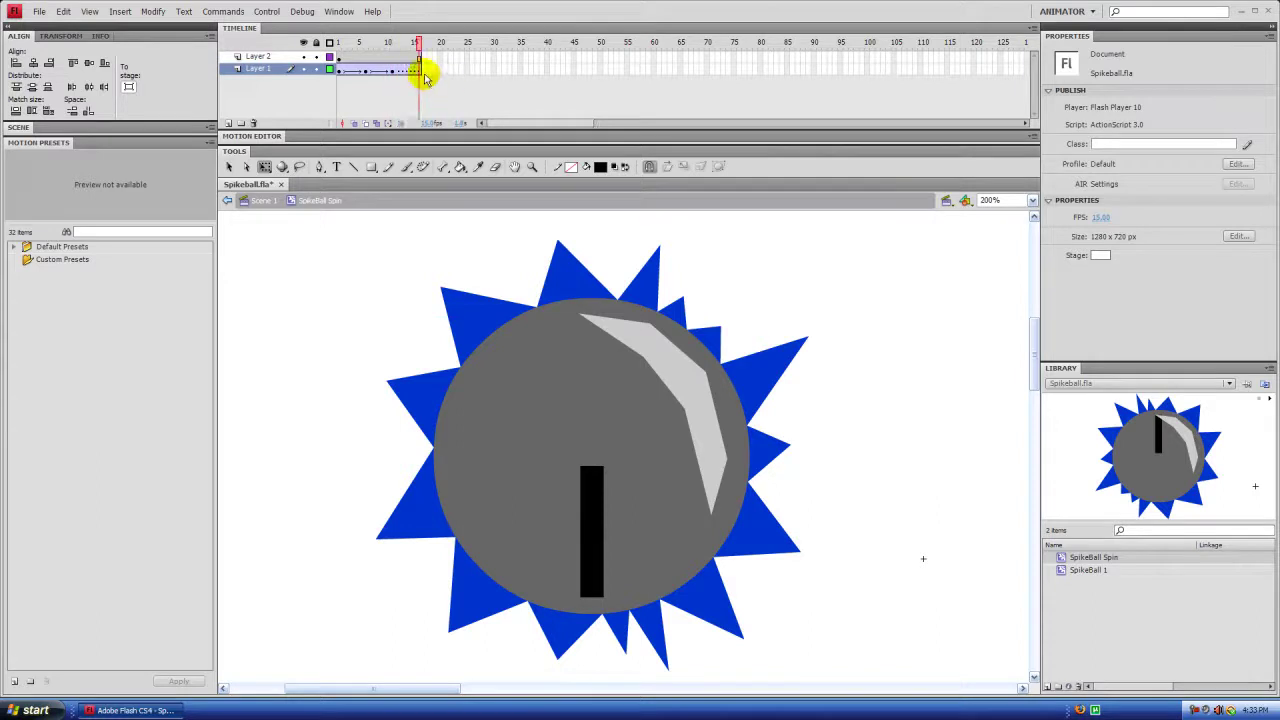
{"action": "left_click", "coordinate": [561, 331]}
{"action": "left_click_drag", "start_coordinate": [811, 234], "coordinate": [377, 237]}
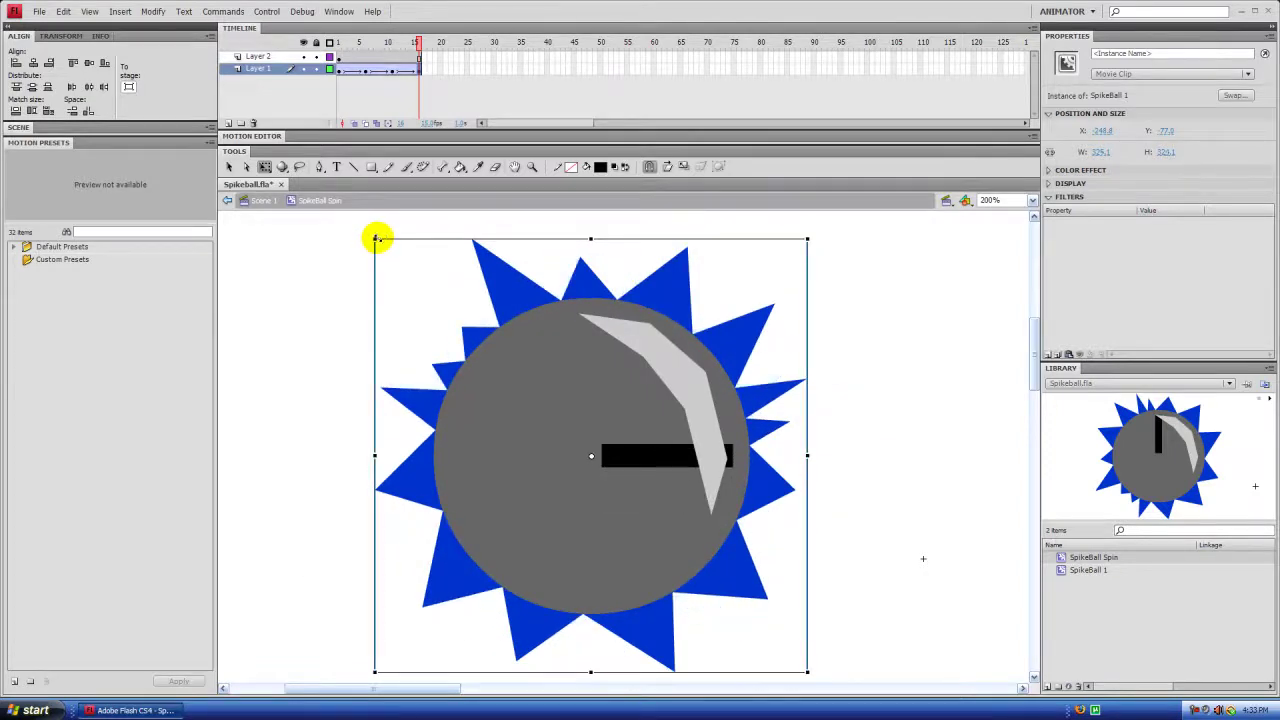
Extend both layers to frame 21, keyframe the ball there, and rotate it counterclockwise until the bar points straight up
{"action": "left_click", "coordinate": [455, 105]}
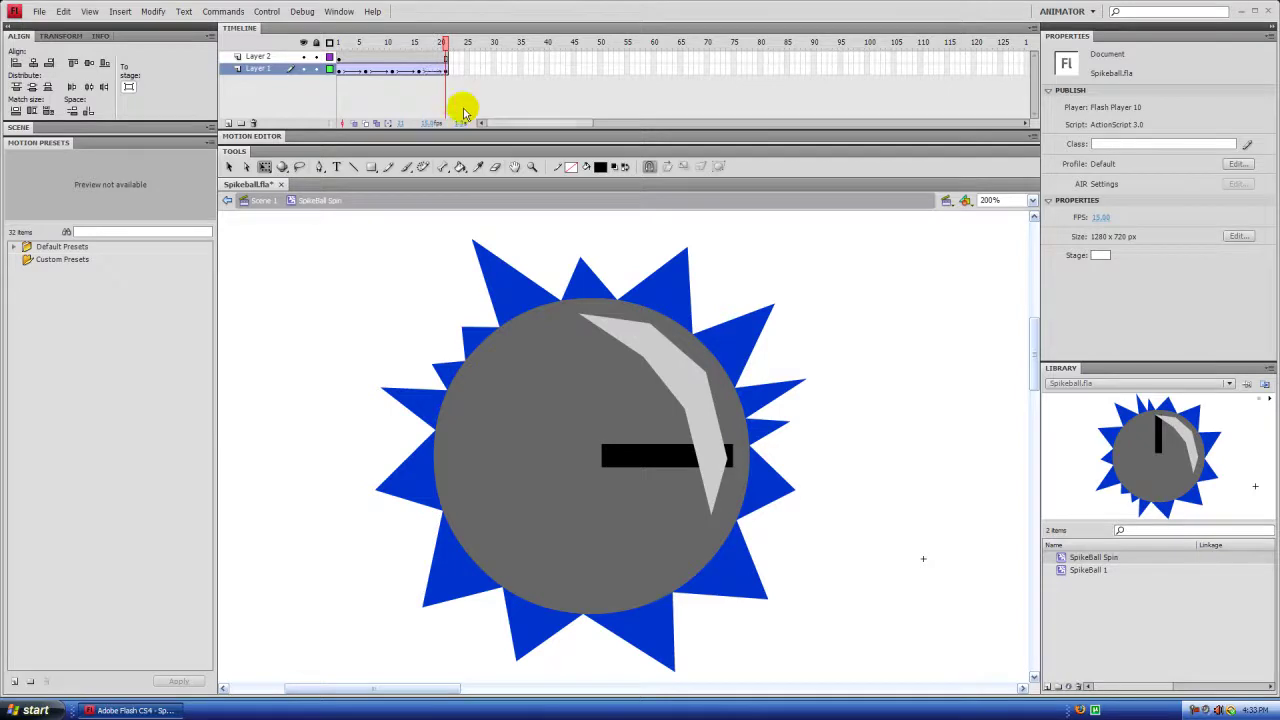
{"action": "left_click", "coordinate": [573, 352]}
{"action": "left_click_drag", "start_coordinate": [812, 236], "coordinate": [386, 251]}
{"action": "left_click", "coordinate": [229, 166]}
{"action": "left_click", "coordinate": [285, 284]}
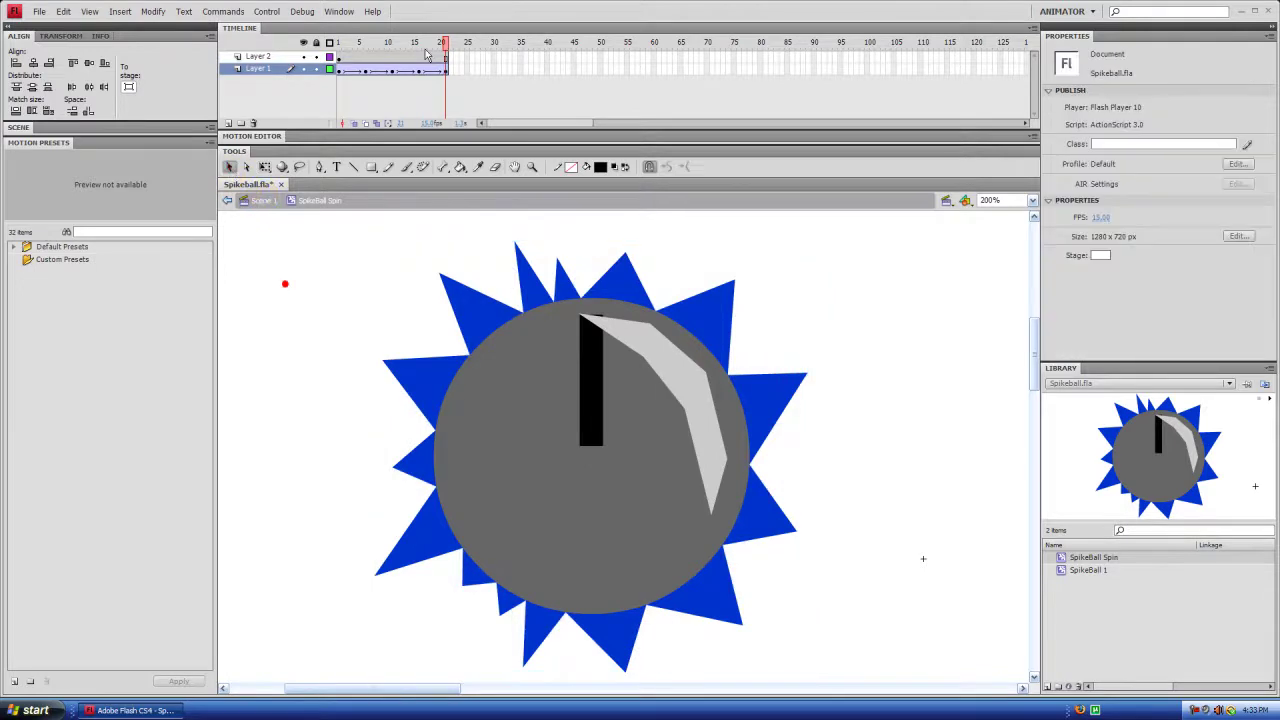
Scrub the full spin between frames 21 and 1, comparing the ball's orientation at both ends
{"action": "left_click_drag", "start_coordinate": [443, 44], "coordinate": [334, 49]}
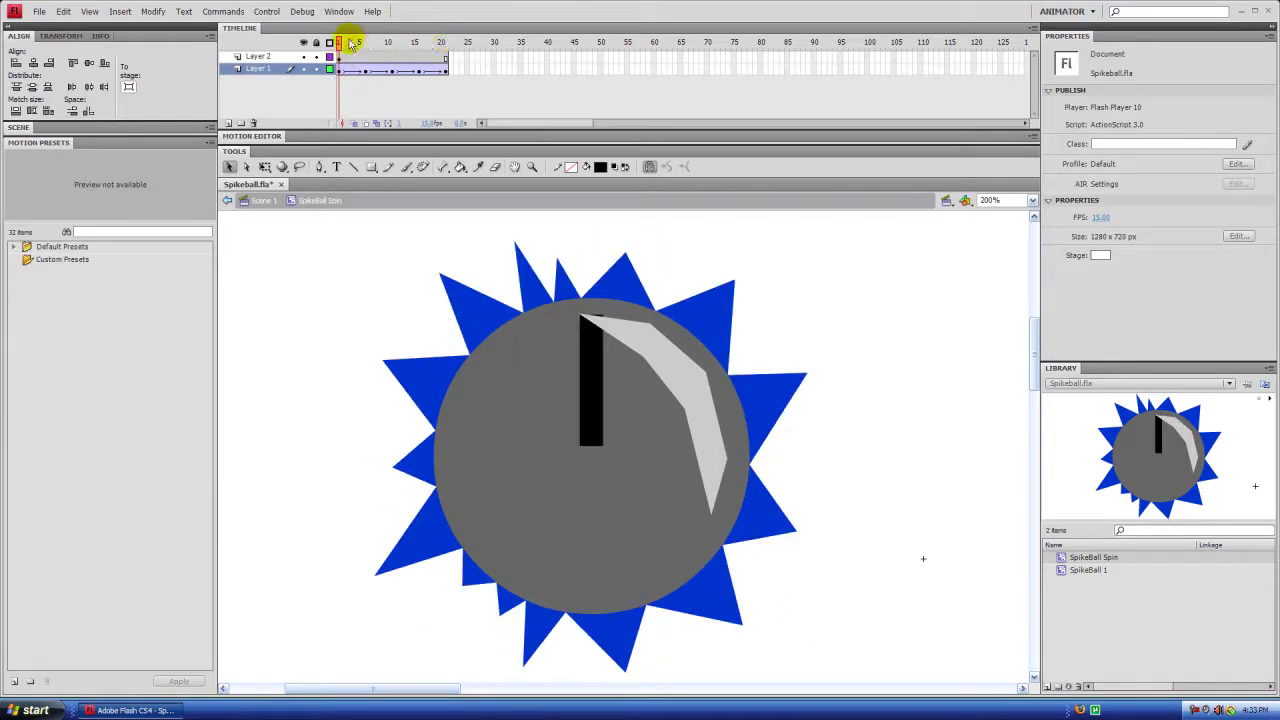
{"action": "left_click", "coordinate": [446, 41]}
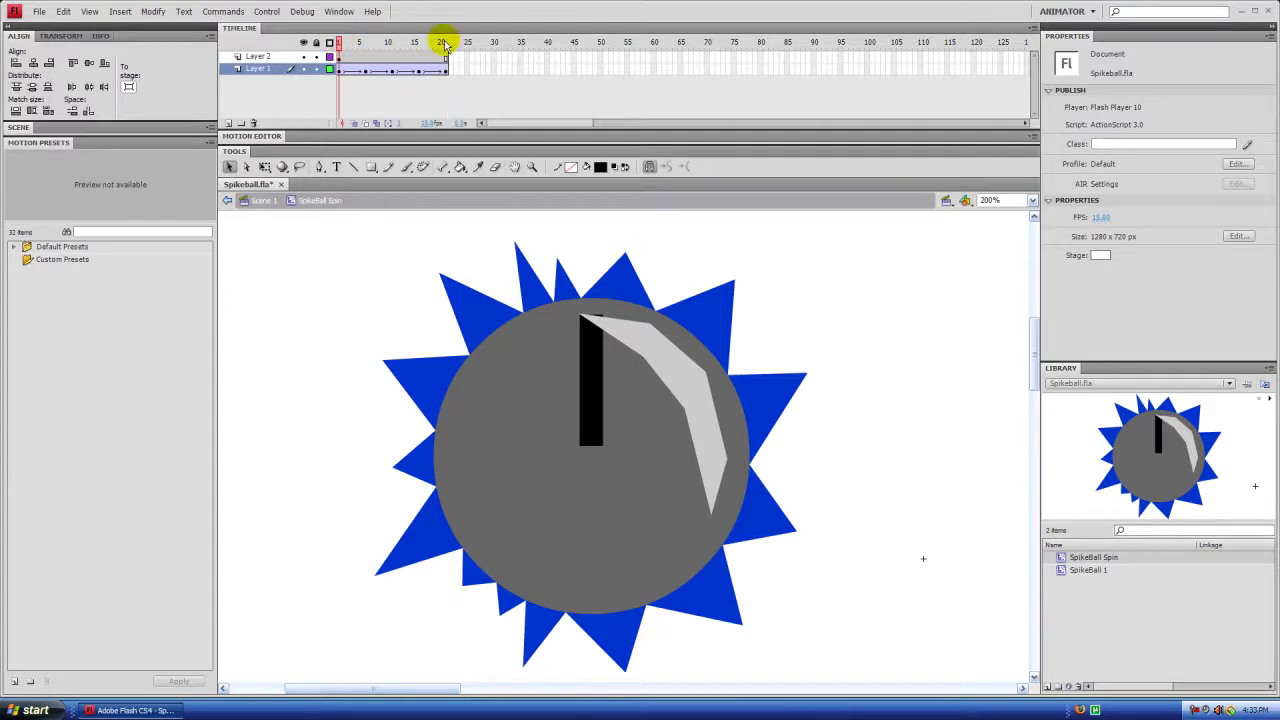
{"action": "left_click", "coordinate": [444, 42]}
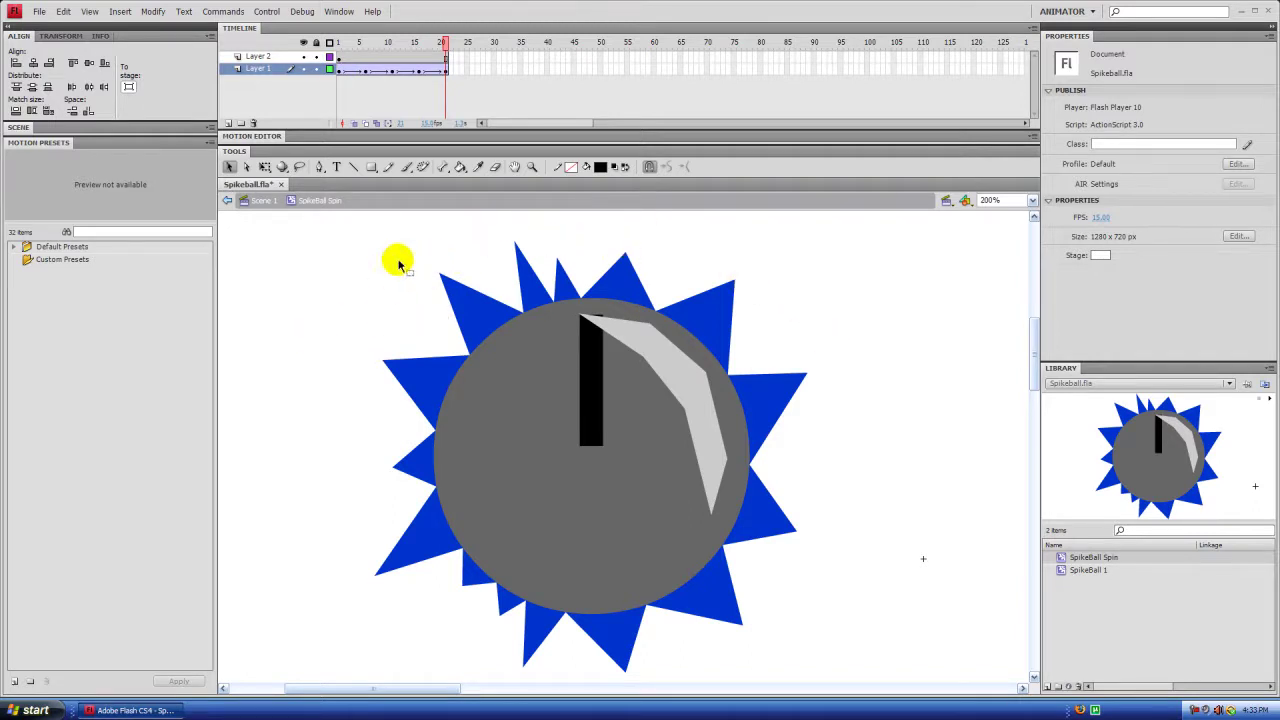
Place SpikeBall Spin above the ground on a new layer over Stick Man in Scene 1, and test the movie
{"action": "left_click", "coordinate": [262, 200]}
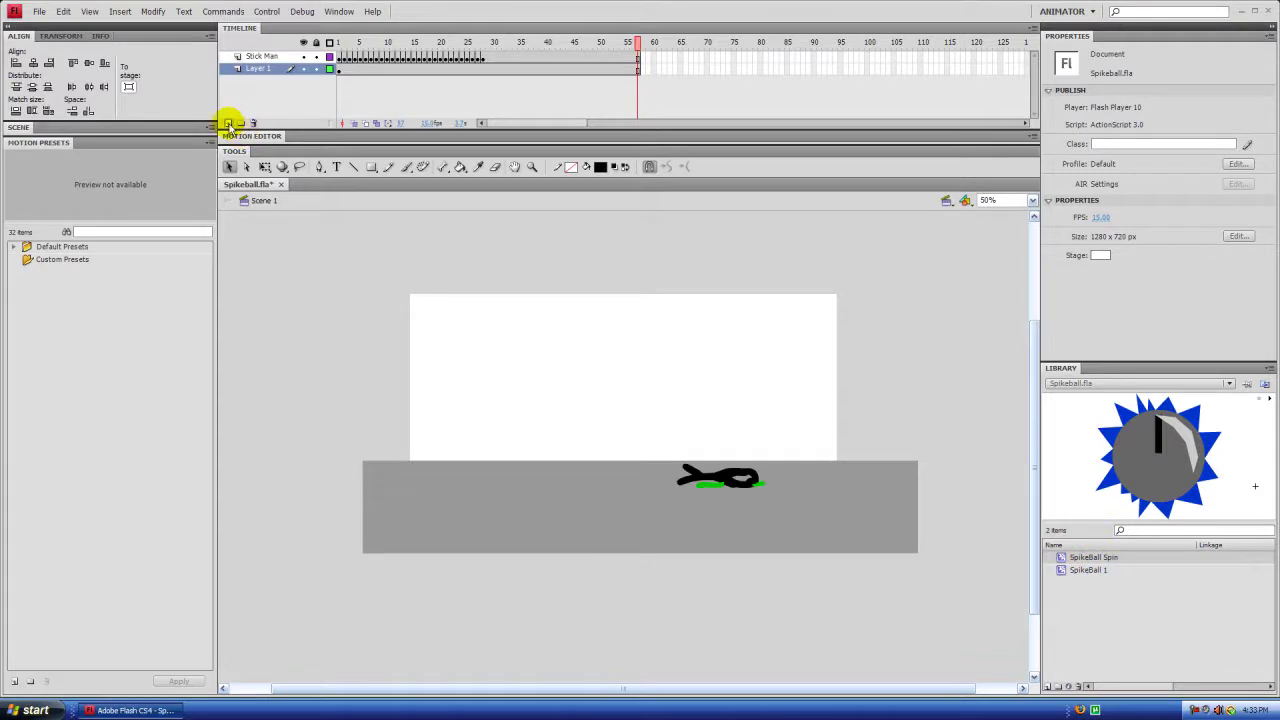
{"action": "left_click", "coordinate": [250, 56]}
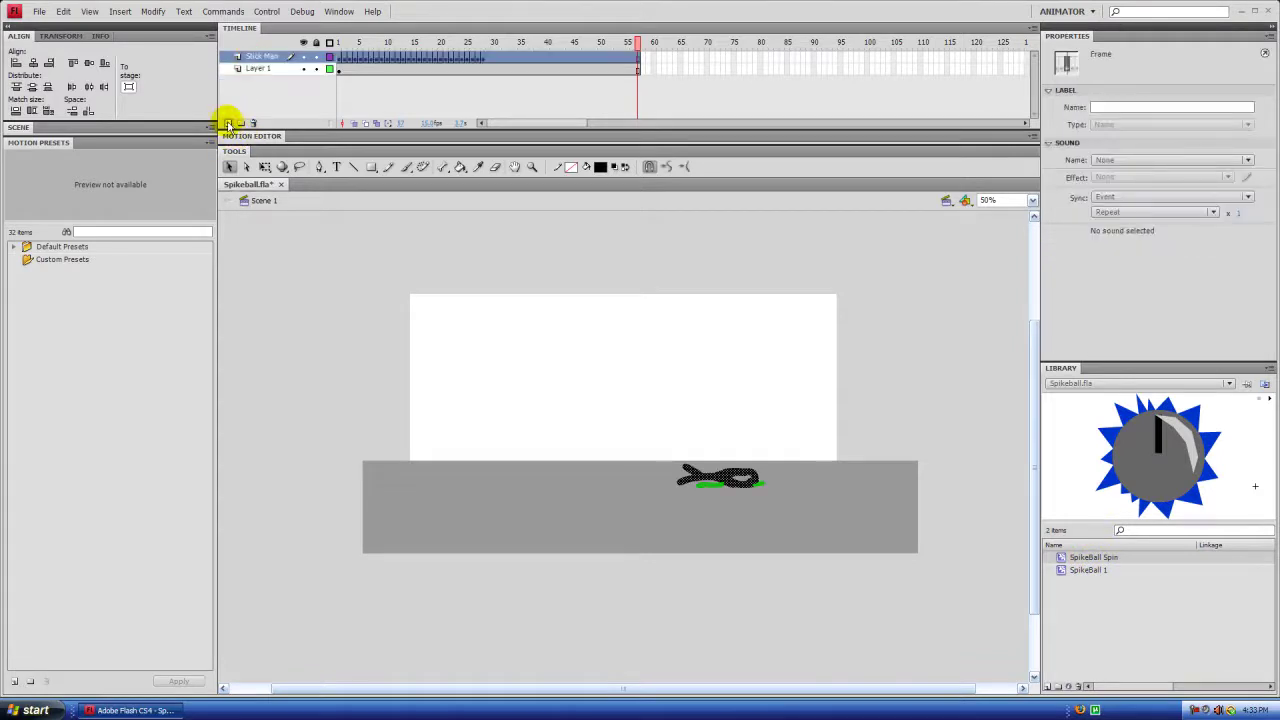
{"action": "left_click", "coordinate": [228, 122]}
{"action": "left_click", "coordinate": [257, 57]}
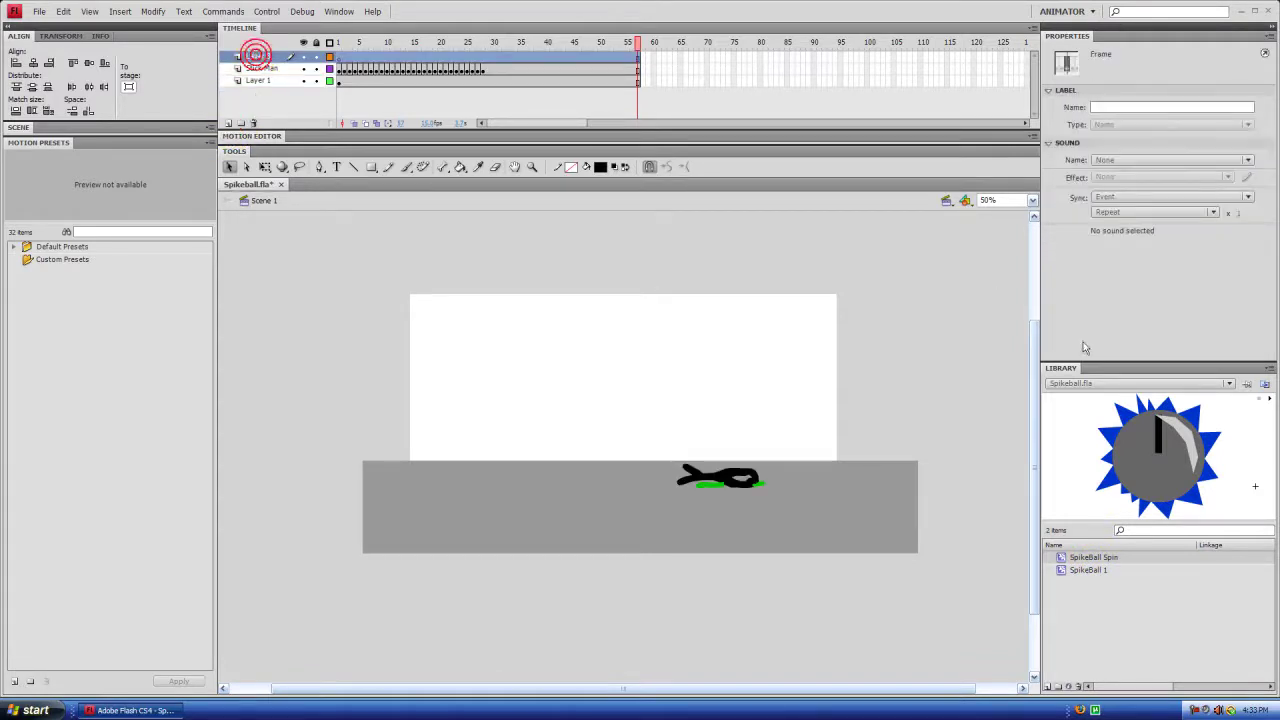
{"action": "left_click_drag", "start_coordinate": [1086, 560], "coordinate": [593, 401]}
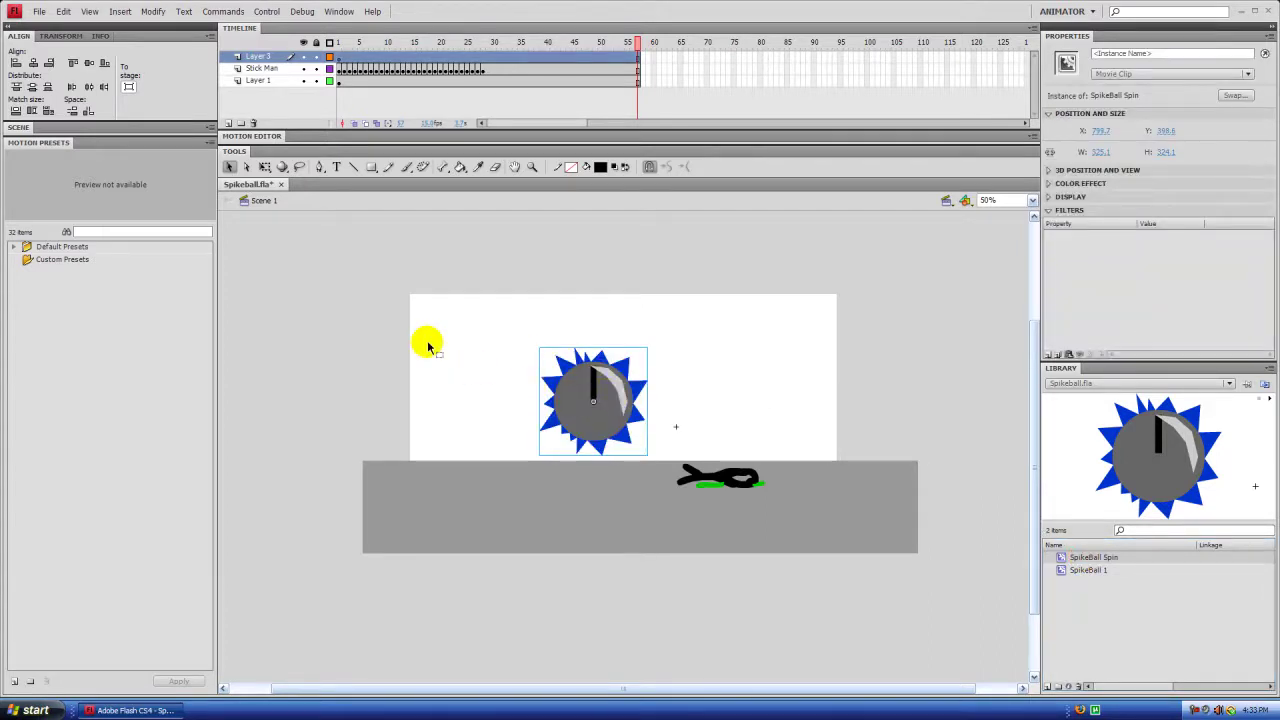
{"action": "key", "text": "ctrl+Return"}
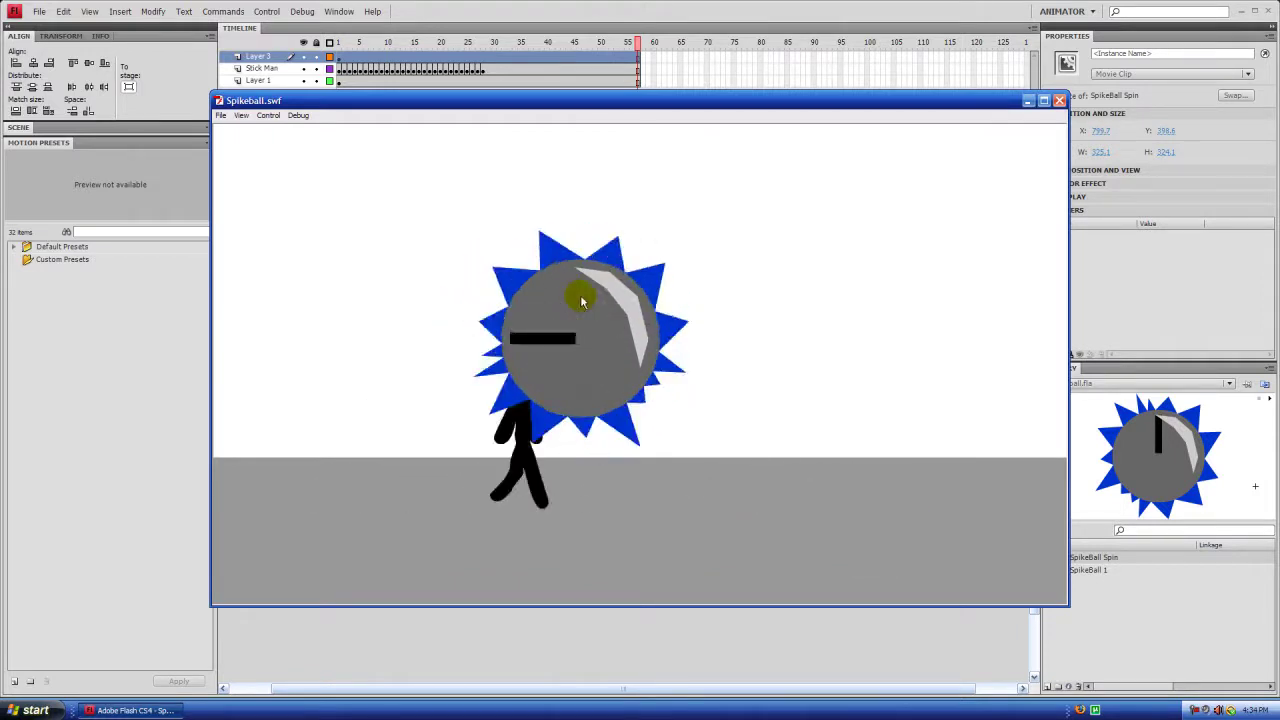
{"action": "left_click", "coordinate": [1059, 101]}
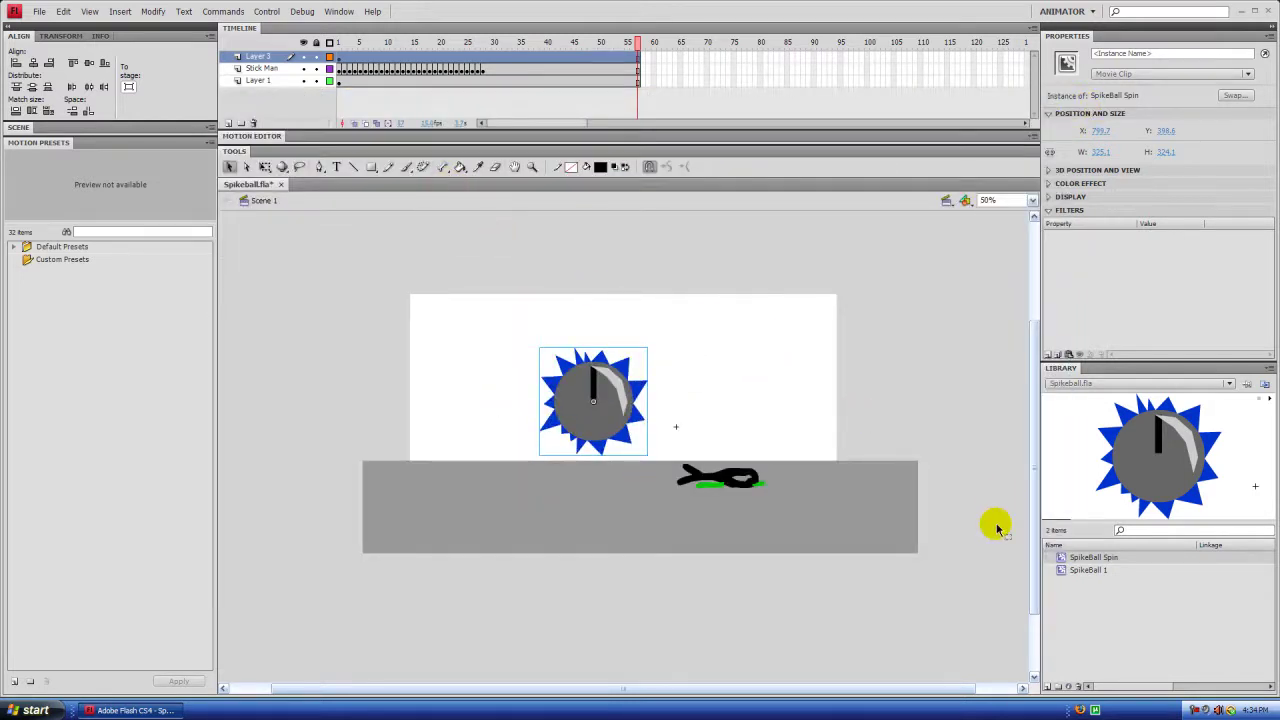
In SpikeBall Spin, add a keyframe for the ball at frame 20 and remove frame 21 from both layers
{"action": "double_click", "coordinate": [1063, 559]}
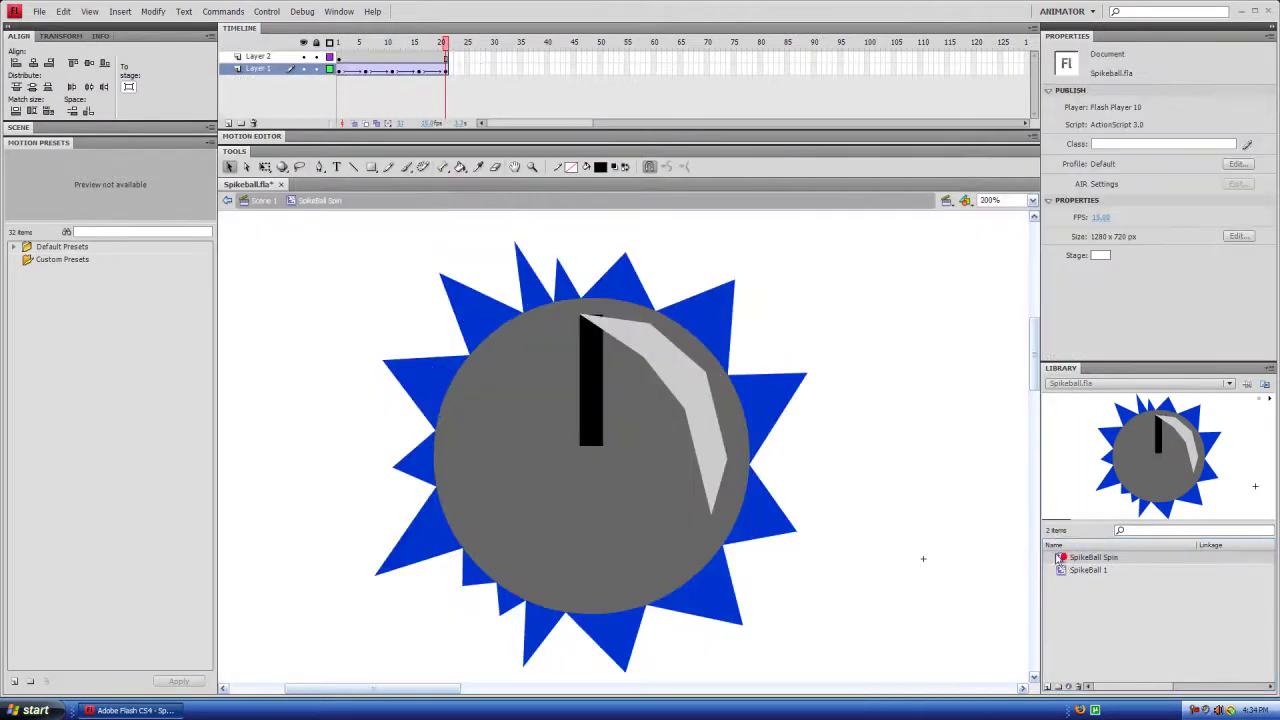
{"action": "left_click", "coordinate": [443, 70]}
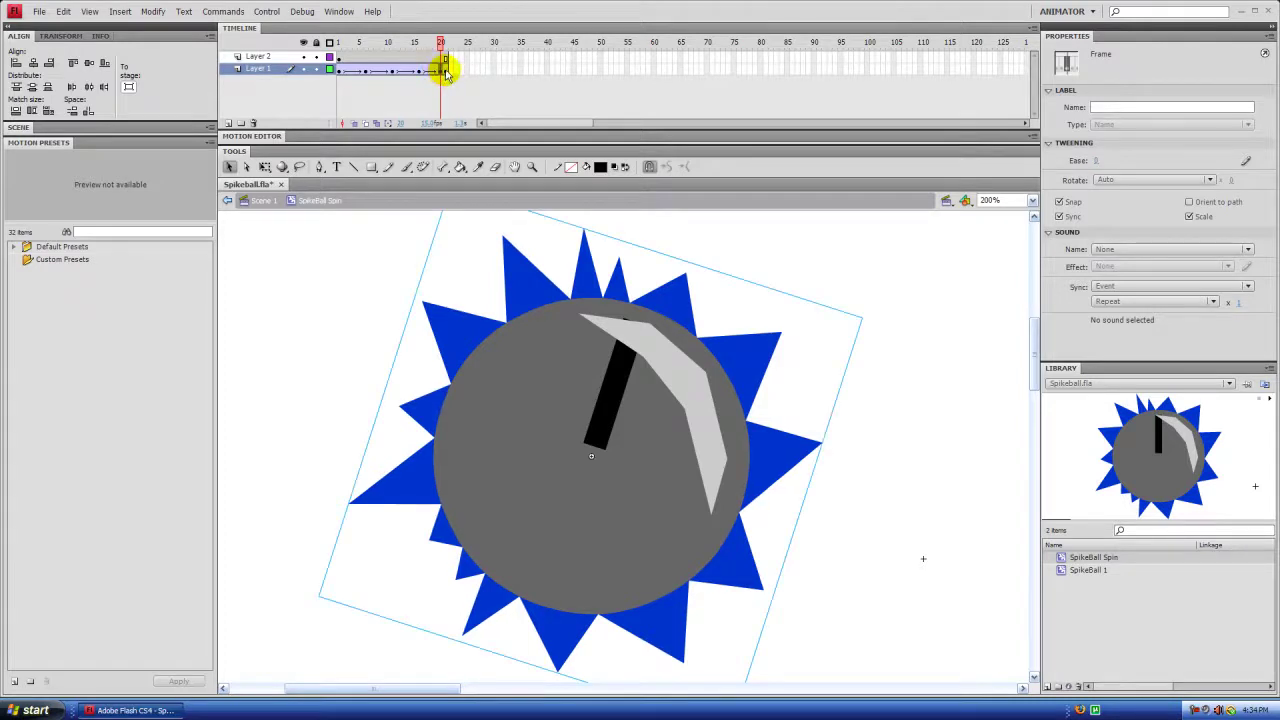
{"action": "left_click", "coordinate": [446, 71]}
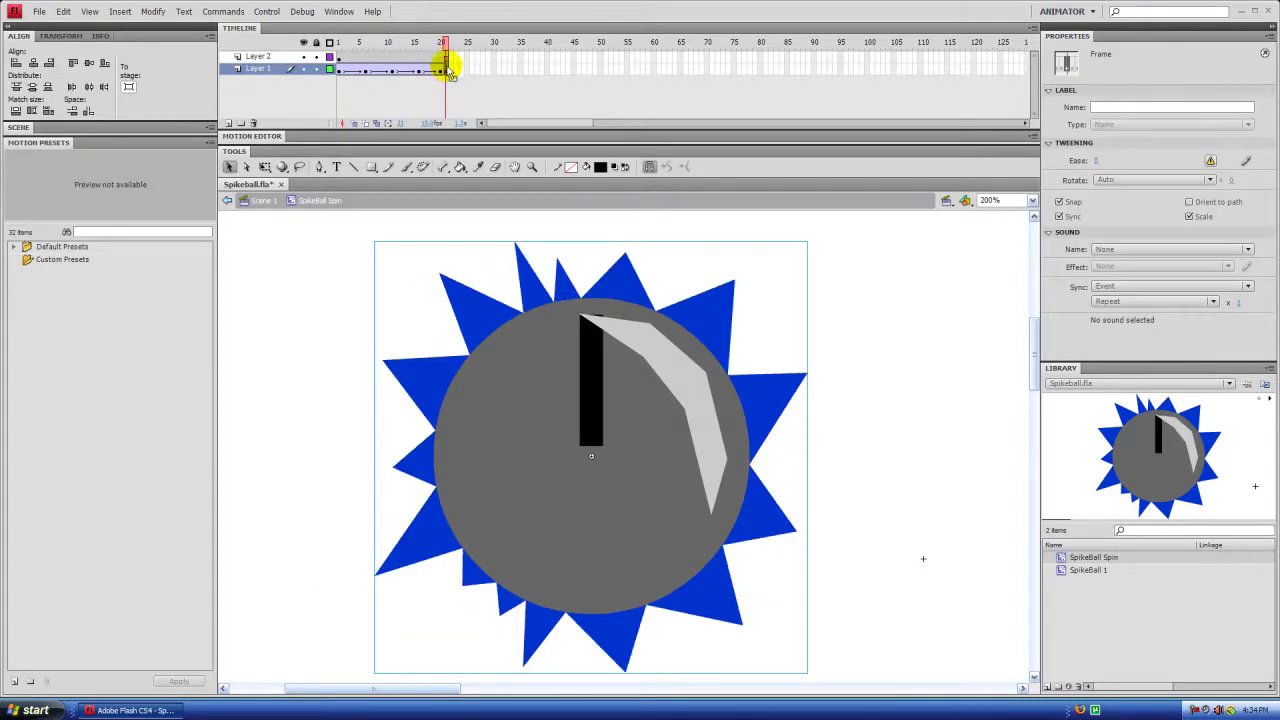
{"action": "left_click", "coordinate": [447, 60]}
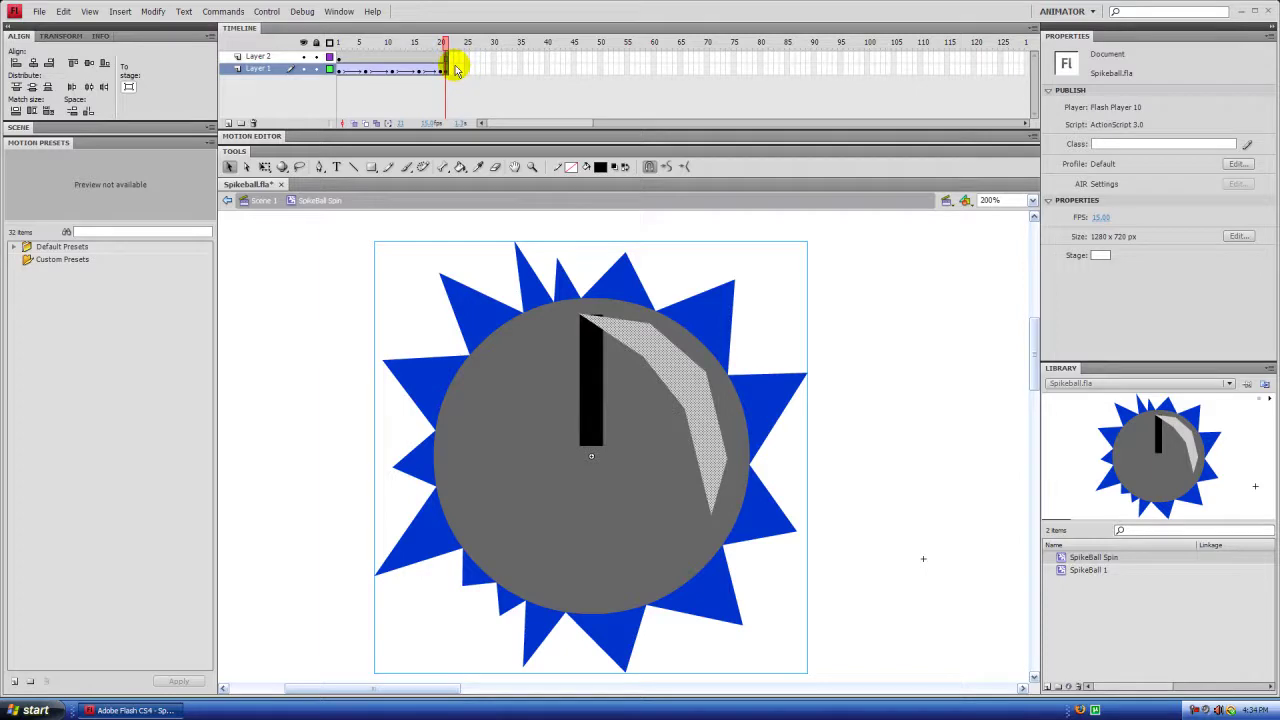
{"action": "key", "text": "comma"}
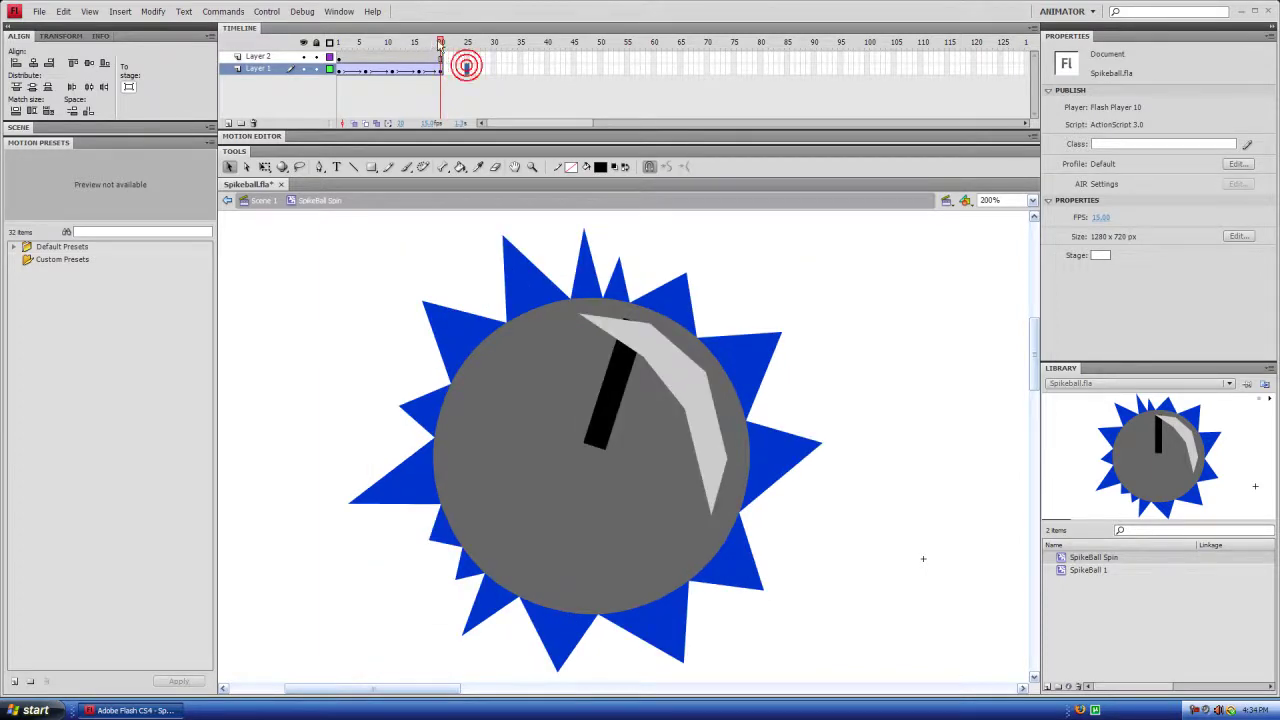
Compare the ball's orientation at frames 20 and 1 to check how the spin loops
{"action": "mouse_move", "coordinate": [440, 47]}
{"action": "left_mouse_down"}
{"action": "mouse_move", "coordinate": [334, 42]}
{"action": "mouse_move", "coordinate": [440, 50]}
{"action": "left_mouse_up"}
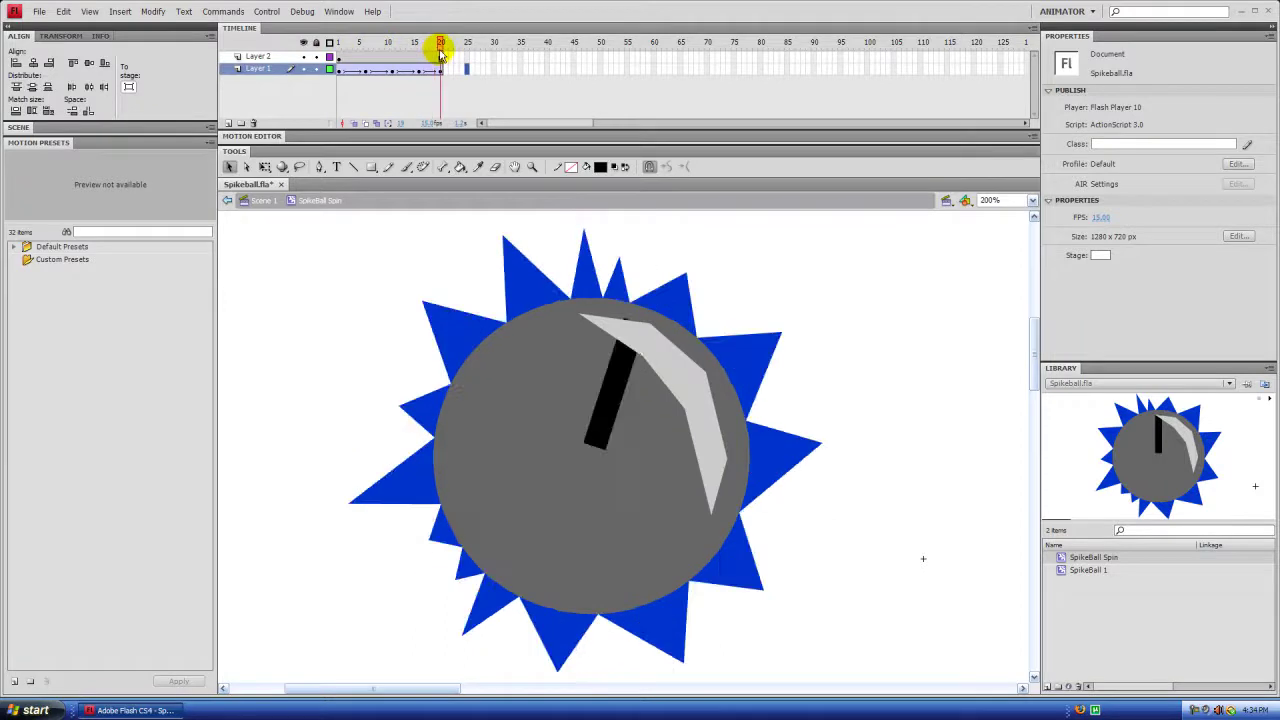
{"action": "left_click", "coordinate": [340, 45]}
{"action": "left_click", "coordinate": [440, 45]}
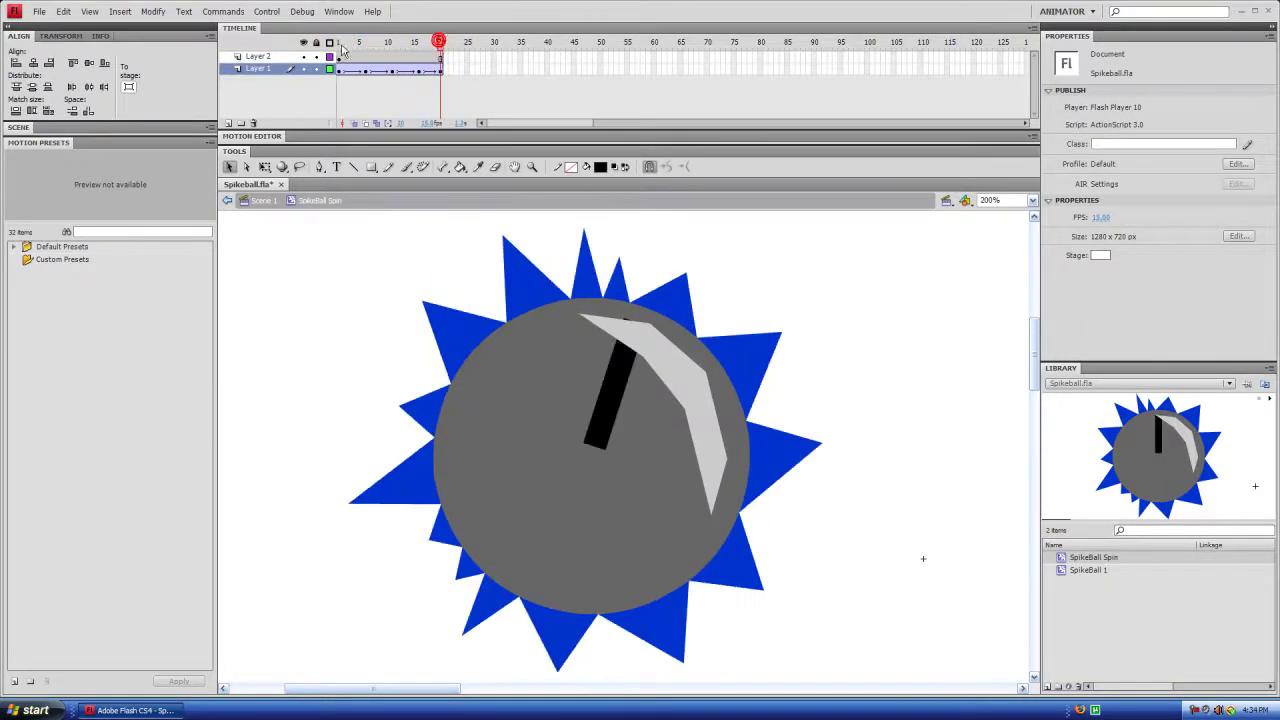
{"action": "left_click", "coordinate": [342, 44]}
{"action": "left_click", "coordinate": [338, 41]}
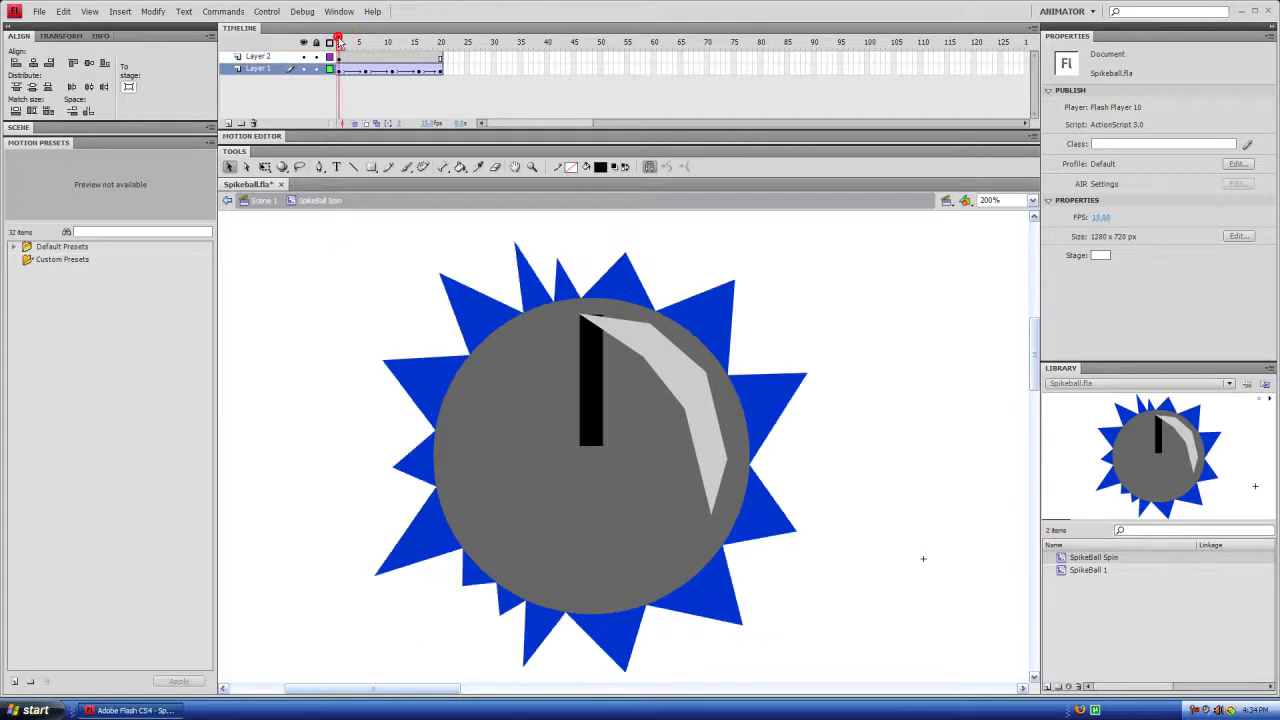
Return to Scene 1 and test the movie to check the looping spin of the spike ball
{"action": "left_click", "coordinate": [256, 200]}
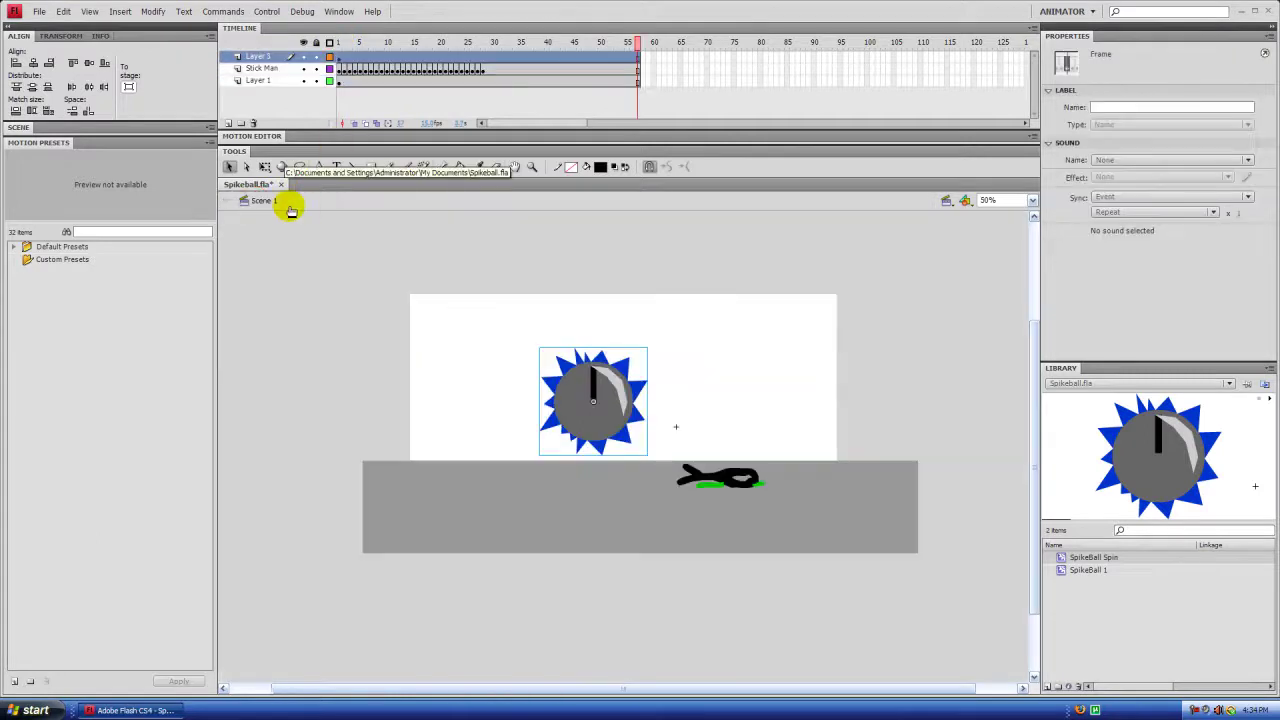
{"action": "left_click", "coordinate": [593, 414]}
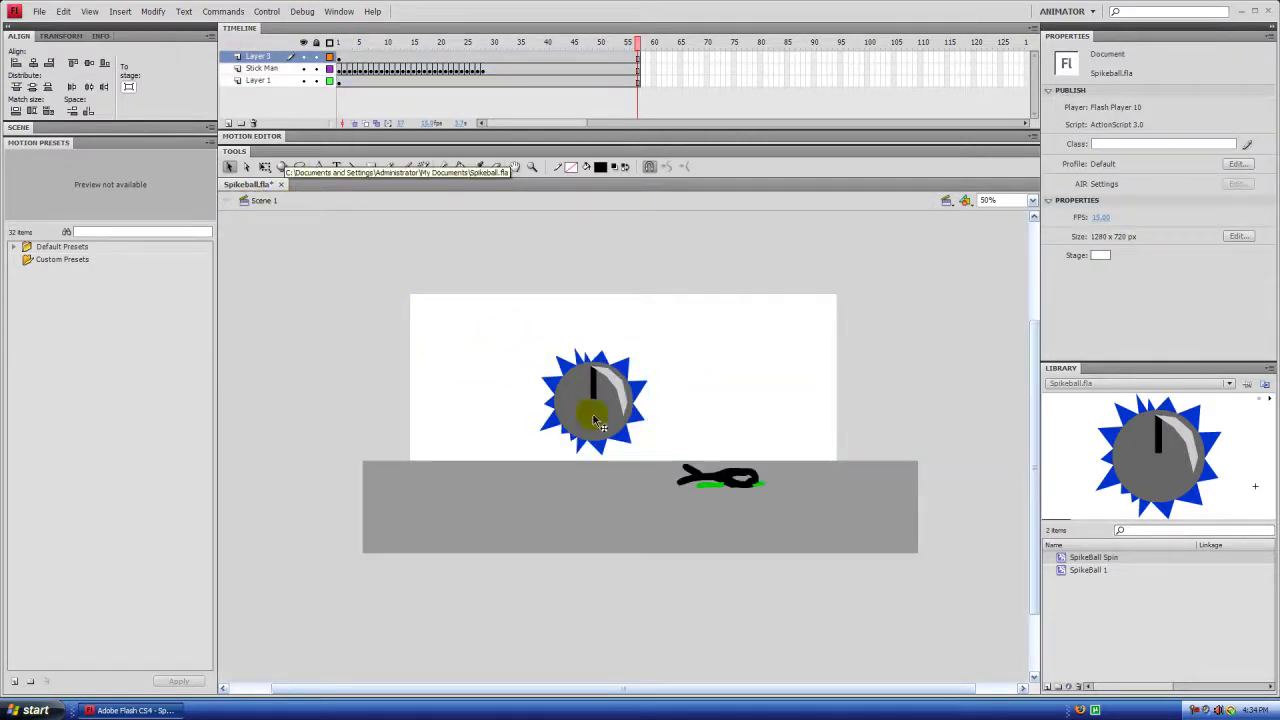
{"action": "left_click", "coordinate": [484, 380]}
{"action": "key", "text": "ctrl+Return"}
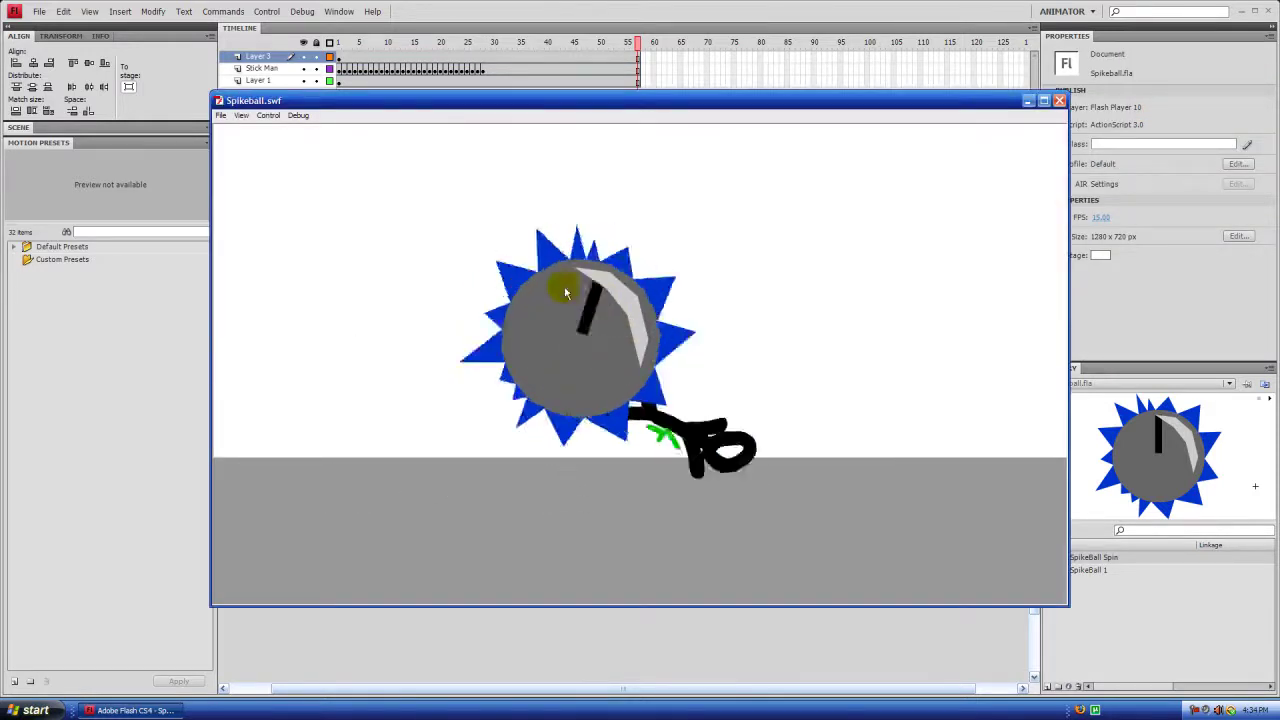
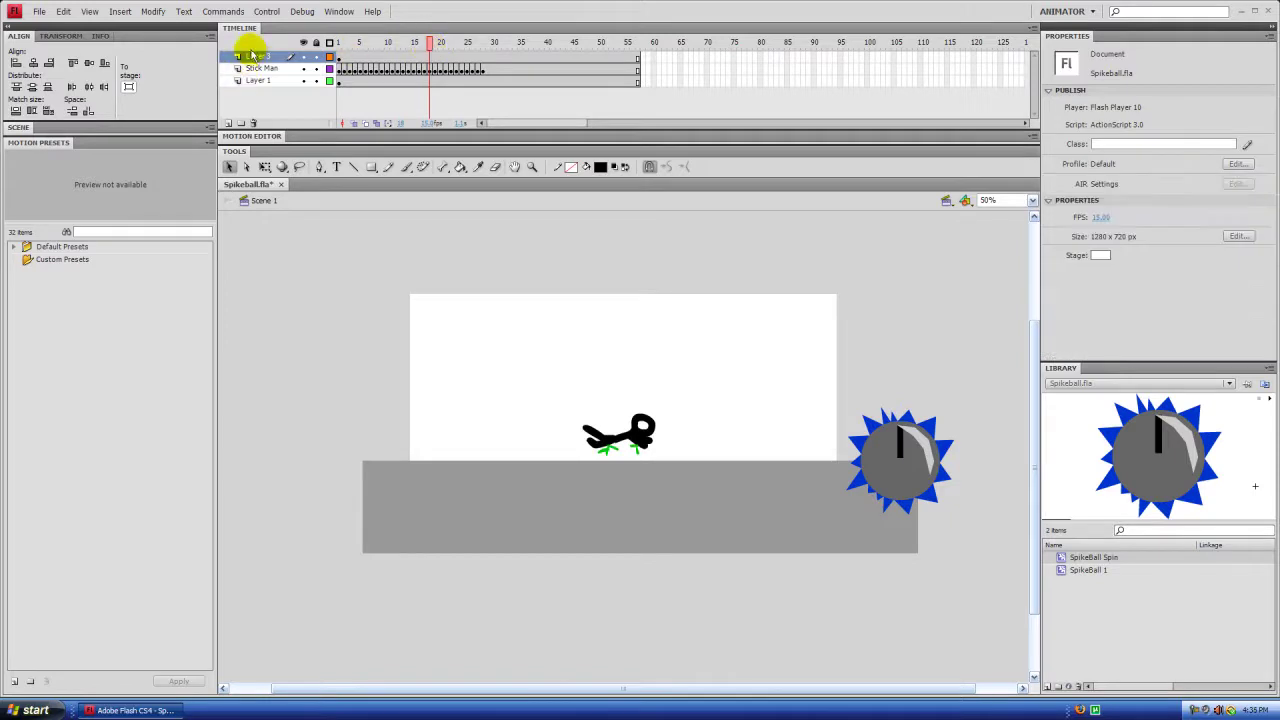
Move Layer 3 below Stick Man, place the spike ball under the stick man, and scale it down to about 208 px wide
{"action": "left_click_drag", "start_coordinate": [257, 78], "coordinate": [262, 67]}
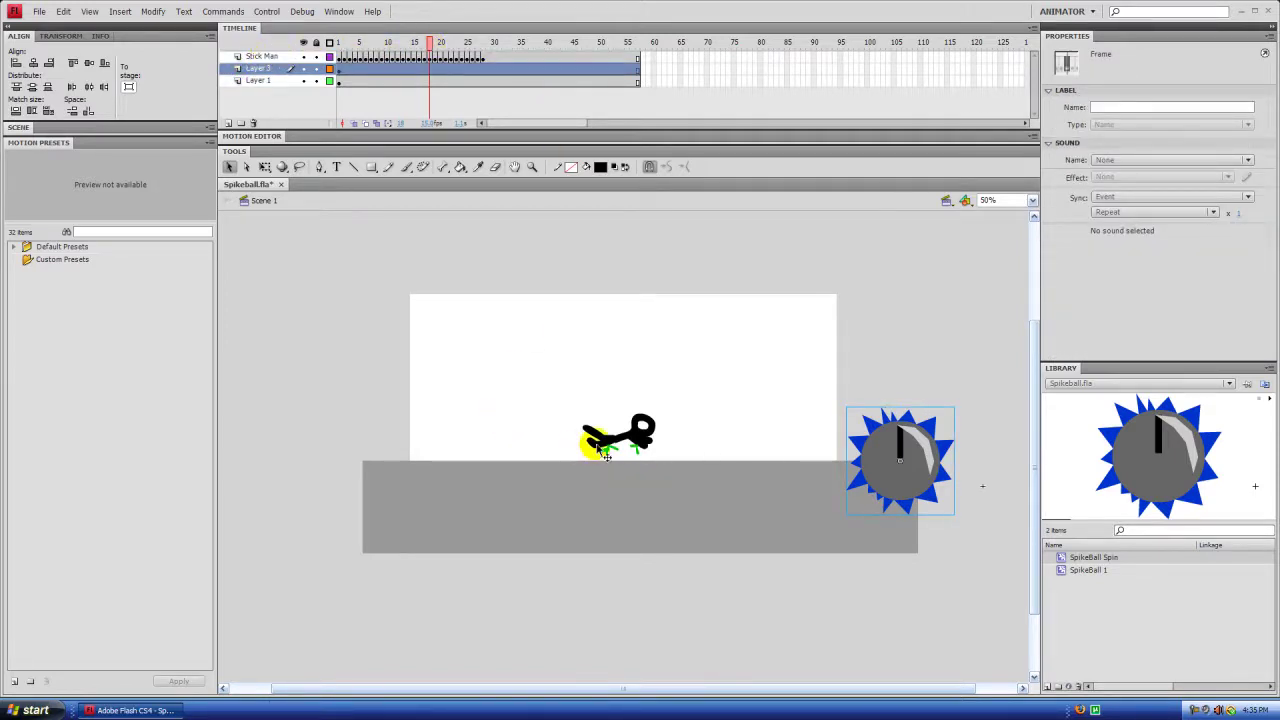
{"action": "left_click_drag", "start_coordinate": [900, 485], "coordinate": [645, 527]}
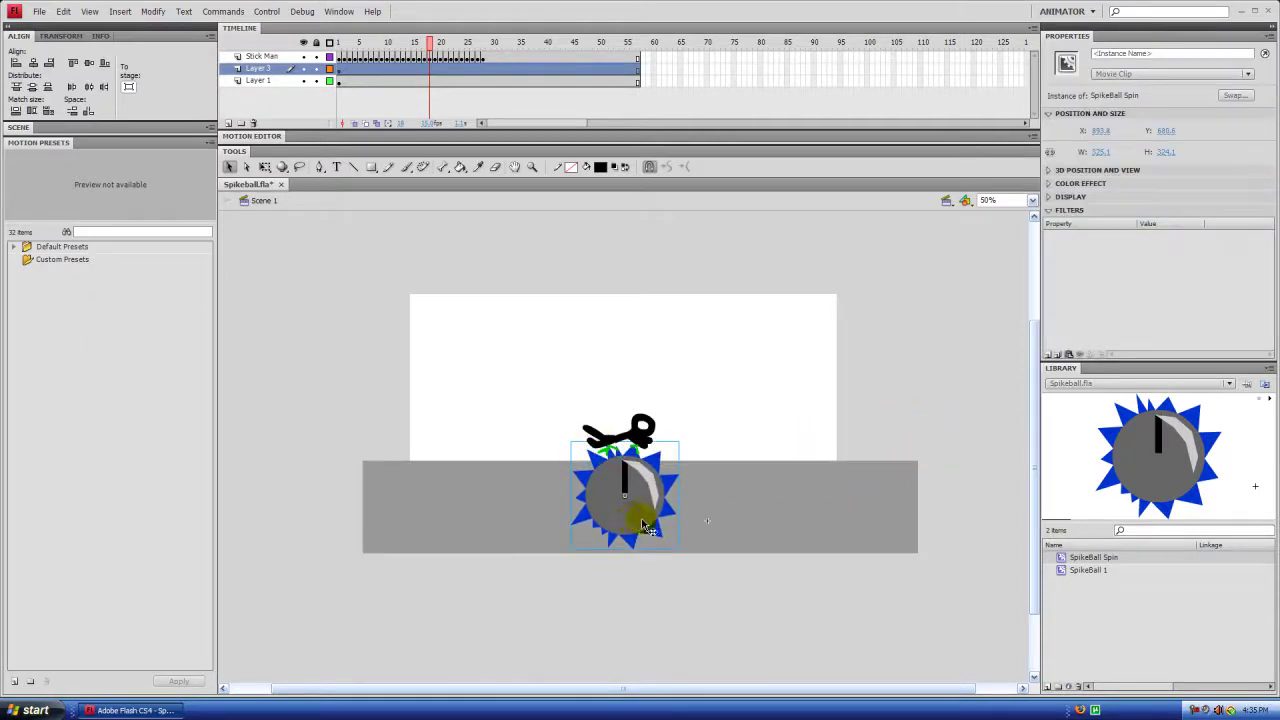
{"action": "left_click", "coordinate": [264, 166]}
{"action": "left_click_drag", "start_coordinate": [677, 441], "coordinate": [704, 457]}
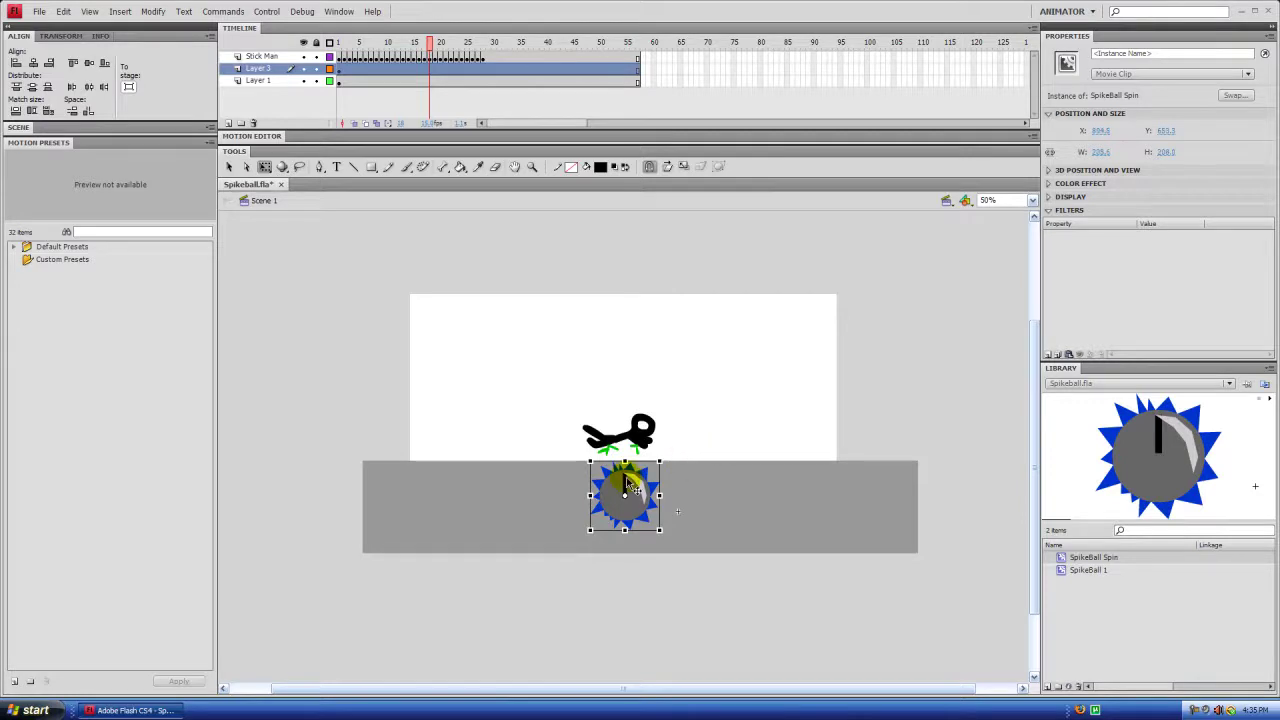
At frame 18, raise the spike ball so it straddles the ground's upper edge directly beneath the stick man's legs
{"action": "left_click", "coordinate": [391, 348]}
{"action": "left_click_drag", "start_coordinate": [615, 498], "coordinate": [611, 477]}
{"action": "key", "text": "Up"}
{"action": "key", "text": "Up"}
{"action": "key", "text": "Up"}
{"action": "key", "text": "Up"}
{"action": "key", "text": "Up"}
{"action": "key", "text": "Up"}
{"action": "key", "text": "Up"}
{"action": "key", "text": "Up"}
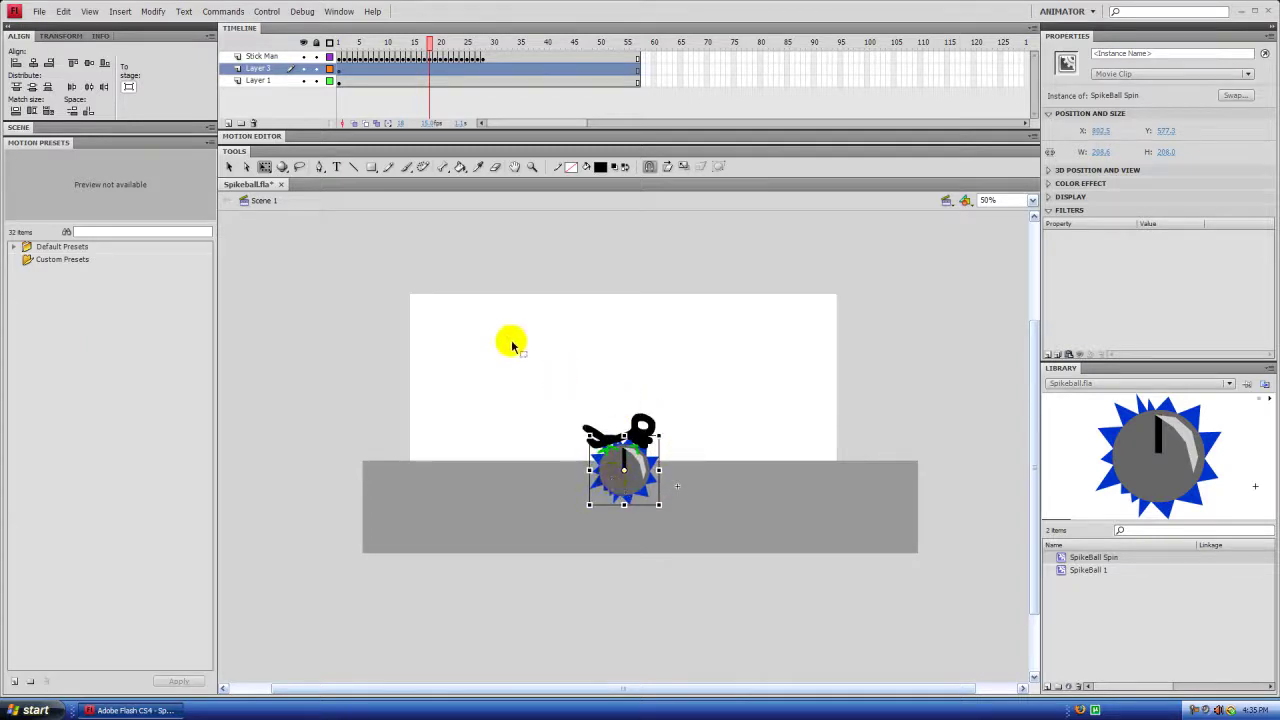
{"action": "left_click", "coordinate": [447, 360]}
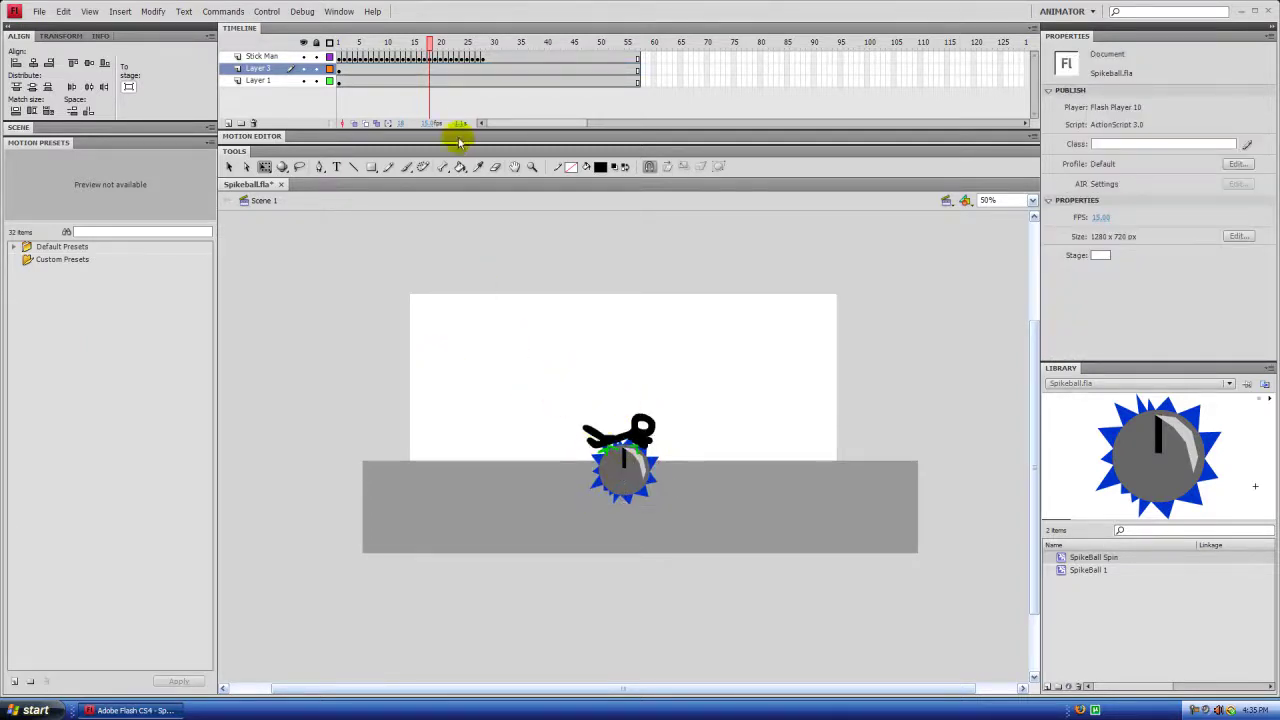
At frame 1, shift the spike ball horizontally past the stage's right edge to about X 1582.5
{"action": "left_click", "coordinate": [340, 43]}
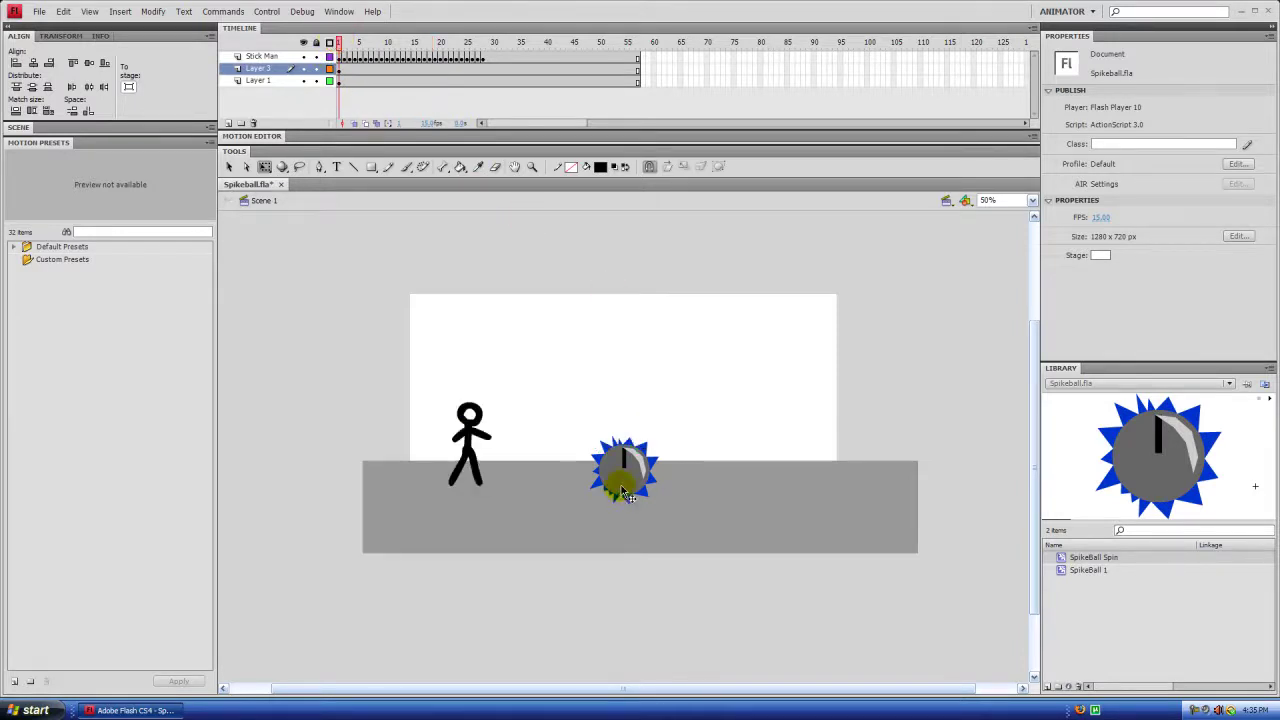
{"action": "left_click", "coordinate": [624, 496]}
{"action": "key", "text": "shift+Right"}
{"action": "key", "text": "shift+Right"}
{"action": "key", "text": "shift+Right"}
{"action": "key", "text": "shift+Right"}
{"action": "key", "text": "shift+Right"}
{"action": "key", "text": "shift+Right"}
{"action": "key", "text": "shift+Right"}
{"action": "key", "text": "shift+Right"}
{"action": "key", "text": "shift+Right"}
{"action": "key", "text": "shift+Right"}
{"action": "key", "text": "shift+Right"}
{"action": "key", "text": "shift+Right"}
{"action": "key", "text": "shift+Right"}
{"action": "key", "text": "shift+Right"}
{"action": "key", "text": "shift+Right"}
{"action": "key", "text": "shift+Right"}
{"action": "key", "text": "shift+Right"}
{"action": "key", "text": "shift+Right"}
{"action": "key", "text": "shift+Right"}
{"action": "key", "text": "shift+Right"}
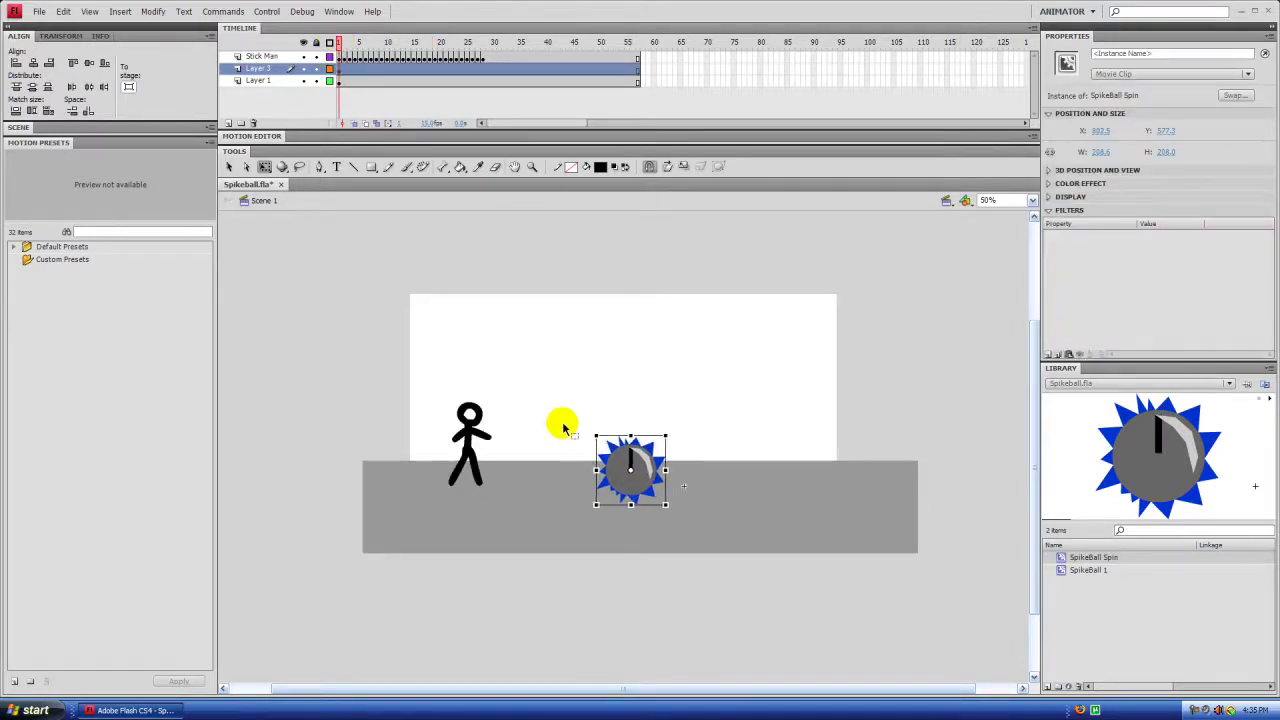
{"action": "key", "text": "shift+Right"}
{"action": "key", "text": "shift+Right"}
{"action": "key", "text": "shift+Right"}
{"action": "key", "text": "shift+Right"}
{"action": "key", "text": "shift+Right"}
{"action": "key", "text": "shift+Right"}
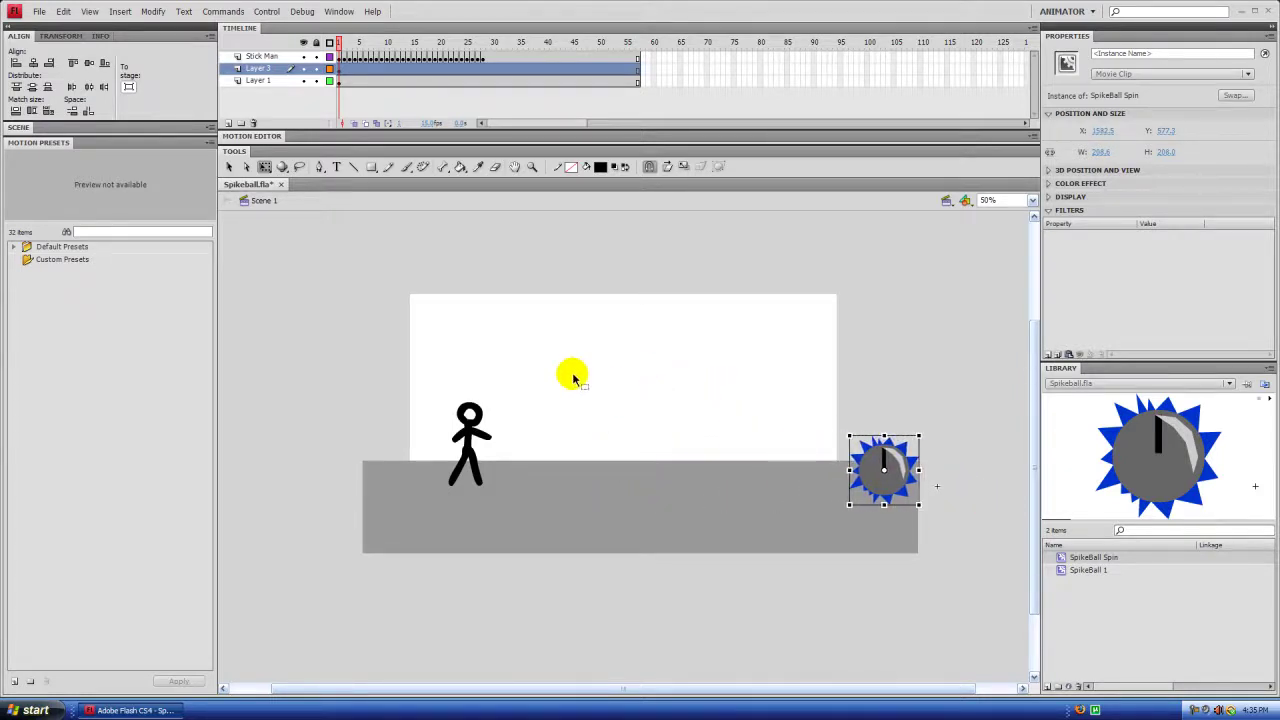
Test the movie with the resized ball off stage, and close the preview
{"action": "key", "text": "ctrl+Return"}
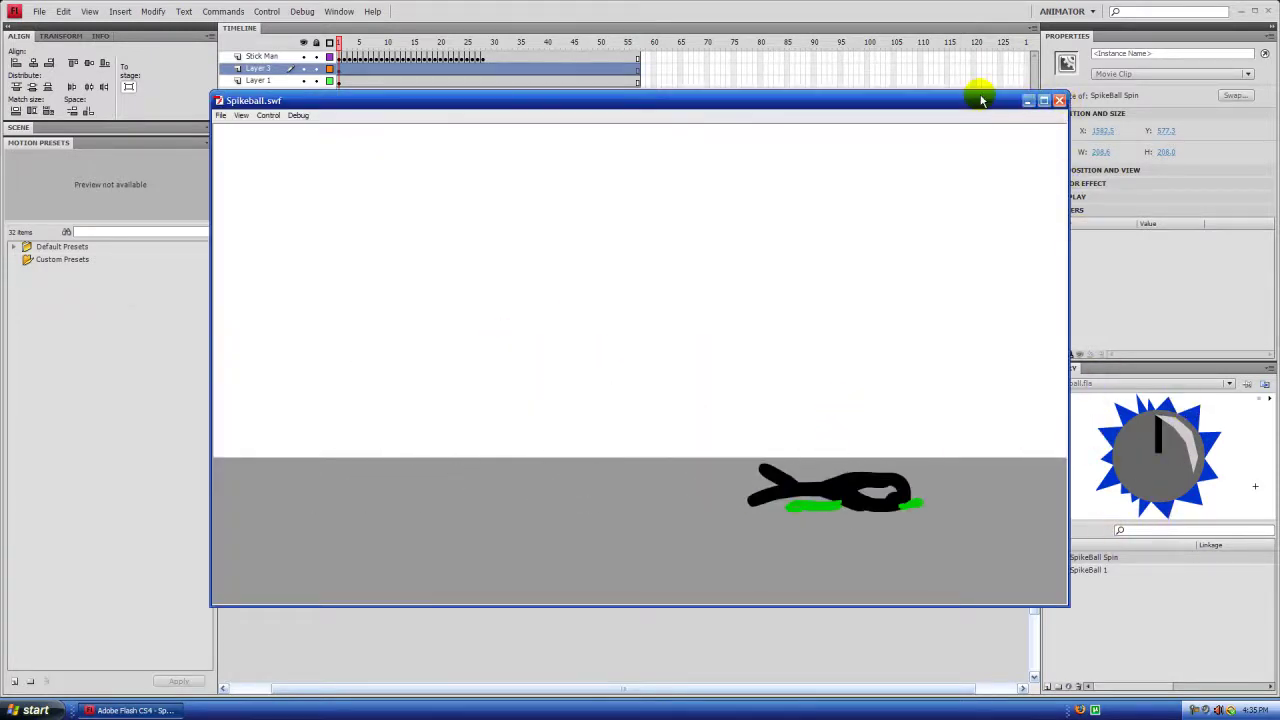
{"action": "left_click_drag", "start_coordinate": [980, 94], "coordinate": [836, 83]}
{"action": "left_click", "coordinate": [915, 90]}
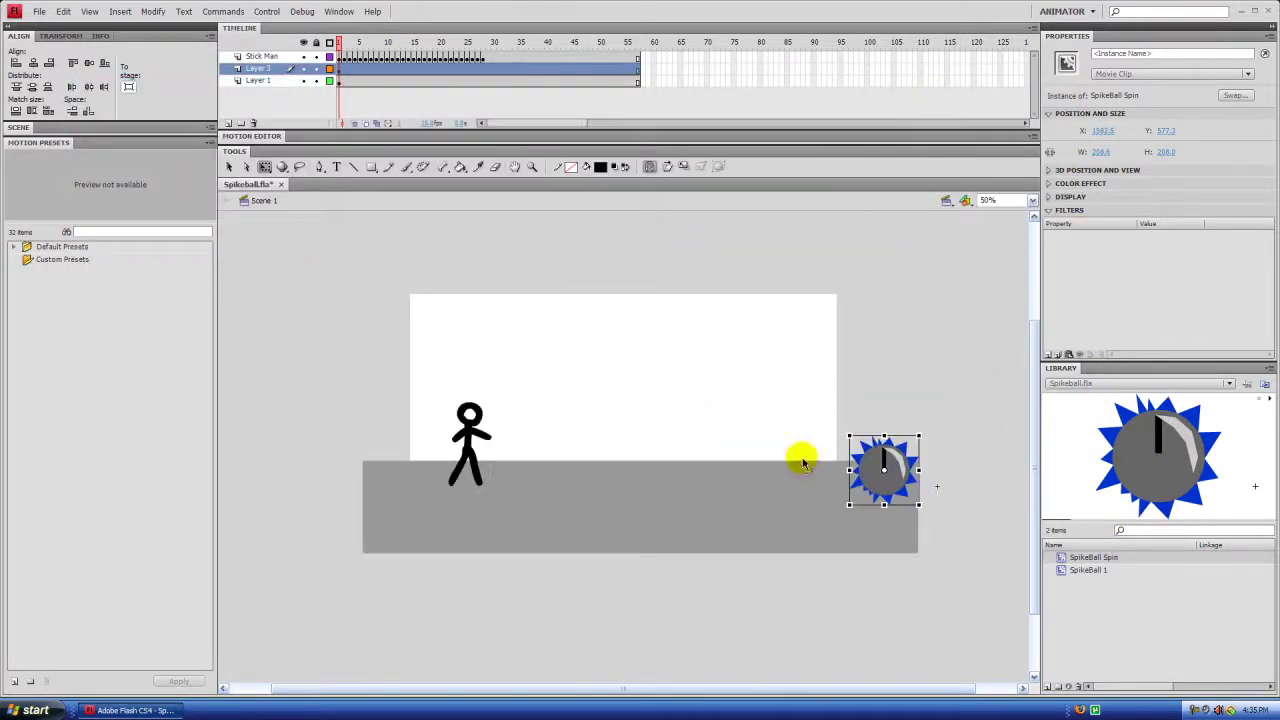
Create a classic tween for the spike ball on Layer 3 with an end keyframe at frame 32
{"action": "left_click_drag", "start_coordinate": [391, 38], "coordinate": [424, 46]}
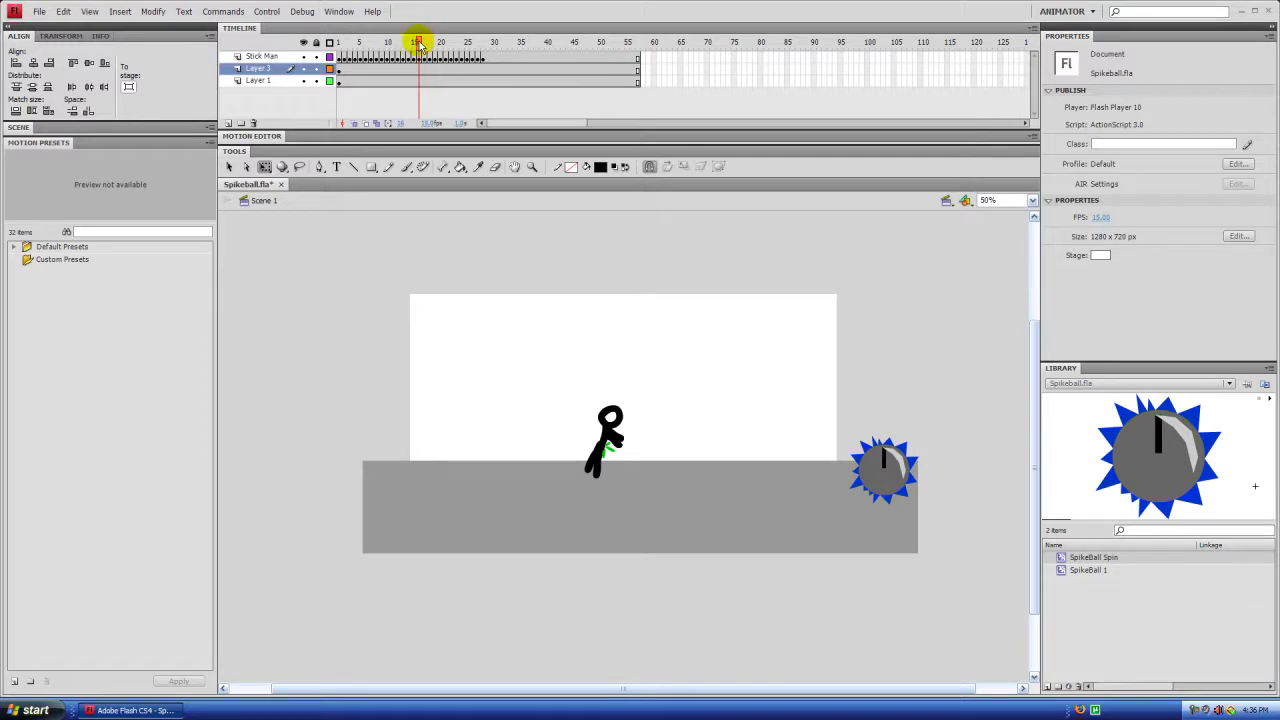
{"action": "left_click", "coordinate": [338, 42]}
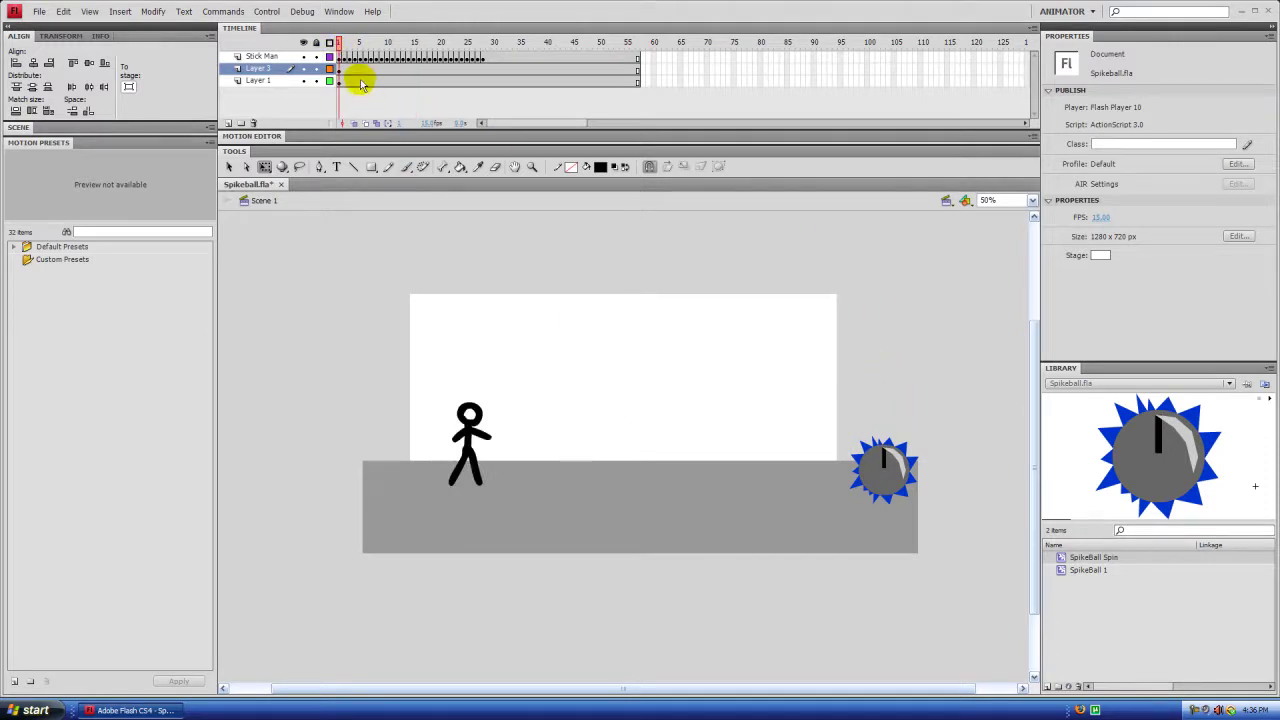
{"action": "left_click", "coordinate": [414, 44]}
{"action": "left_click", "coordinate": [422, 44]}
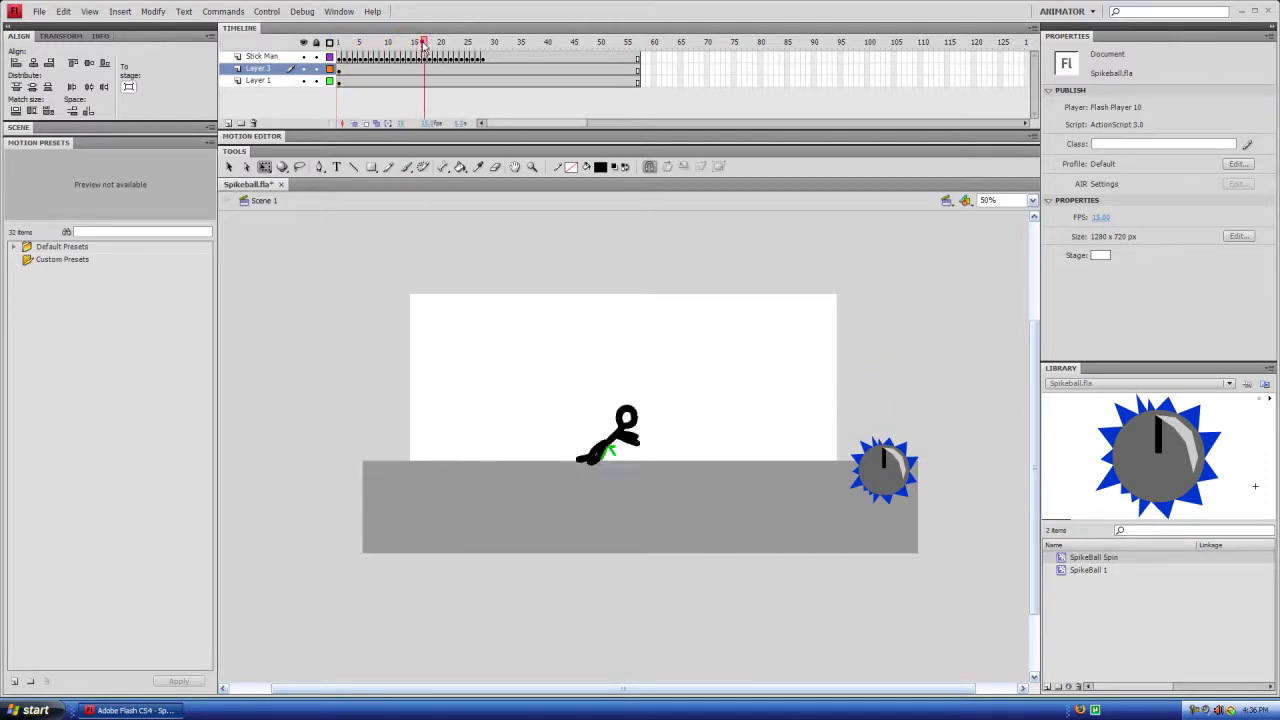
{"action": "left_click", "coordinate": [506, 44]}
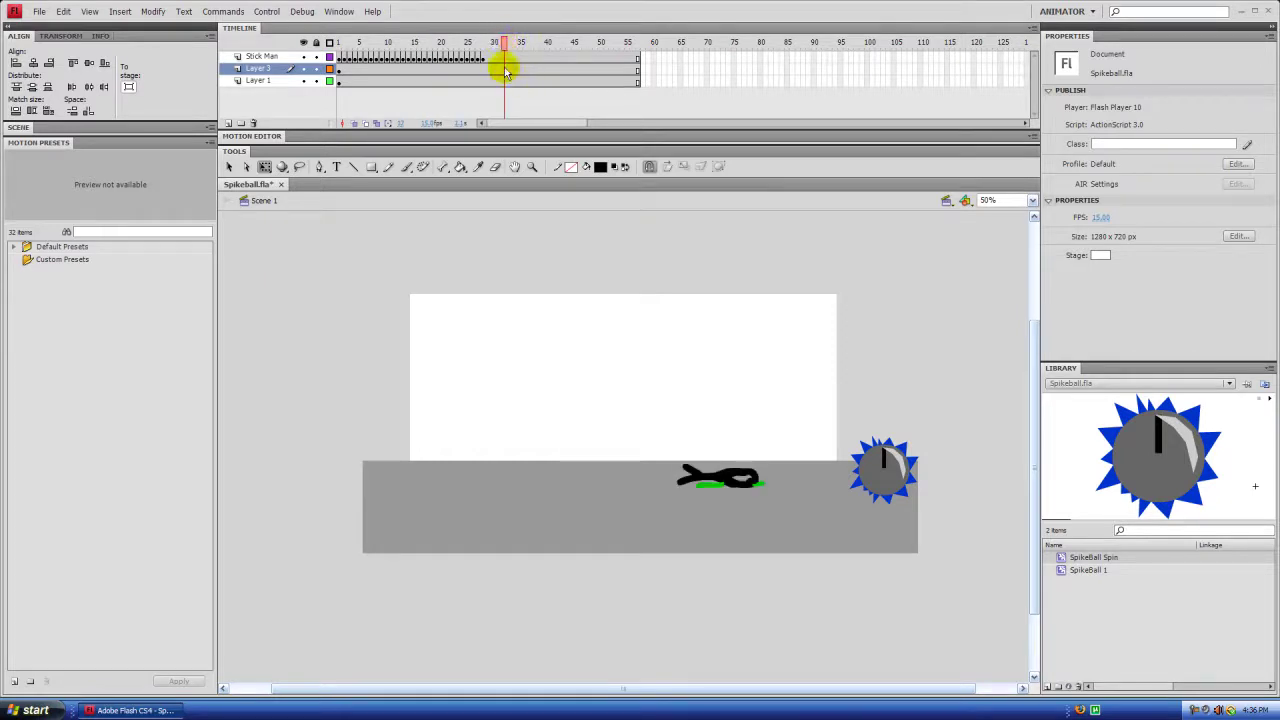
{"action": "right_click", "coordinate": [505, 70]}
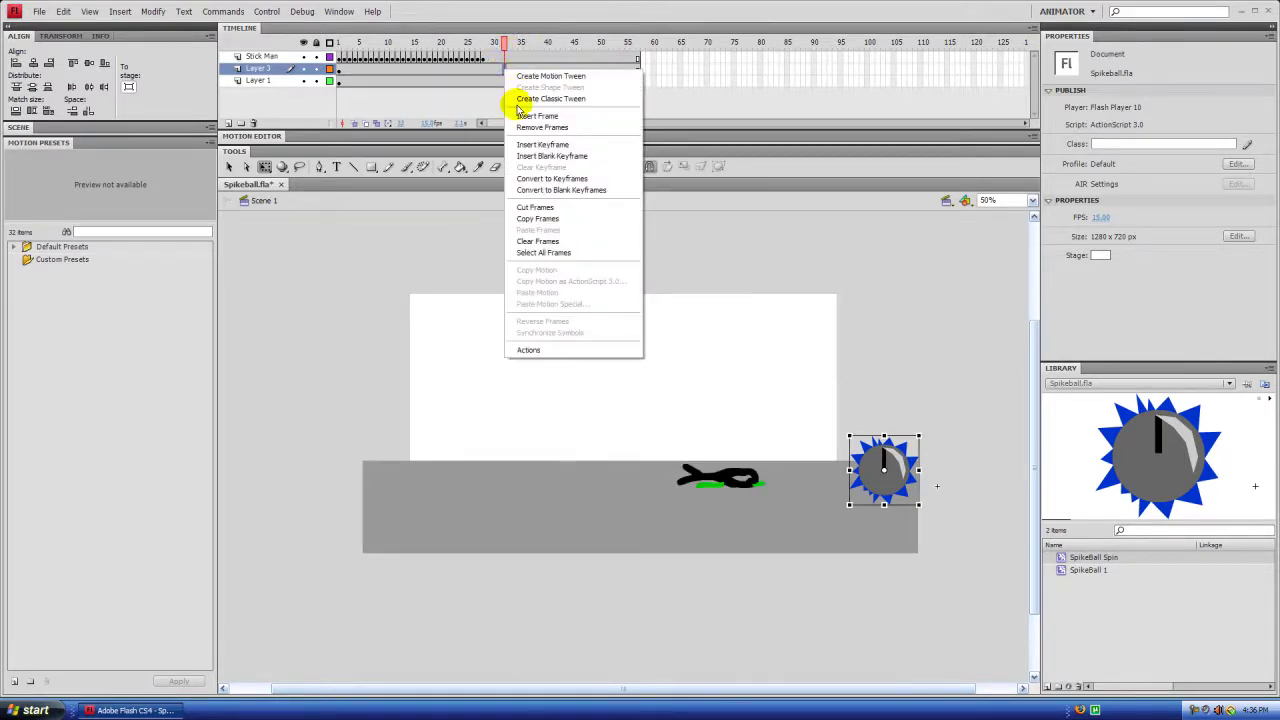
{"action": "left_click", "coordinate": [561, 99]}
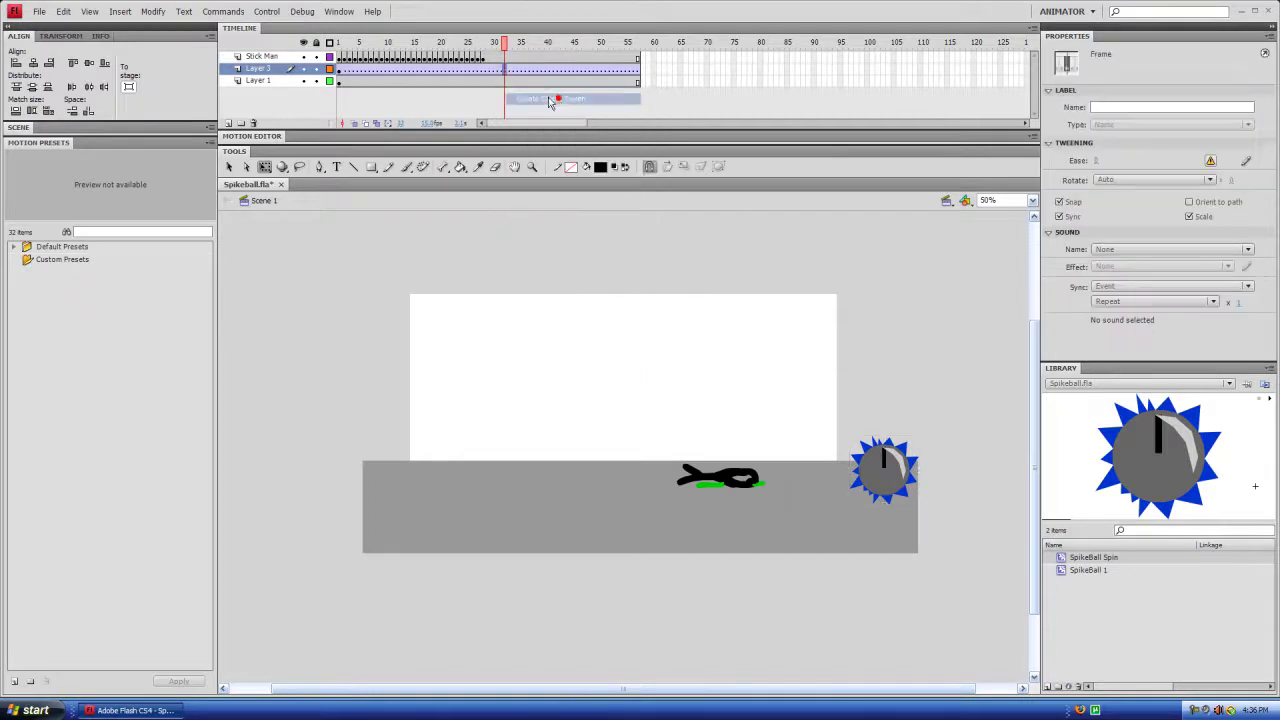
{"action": "left_click", "coordinate": [510, 72]}
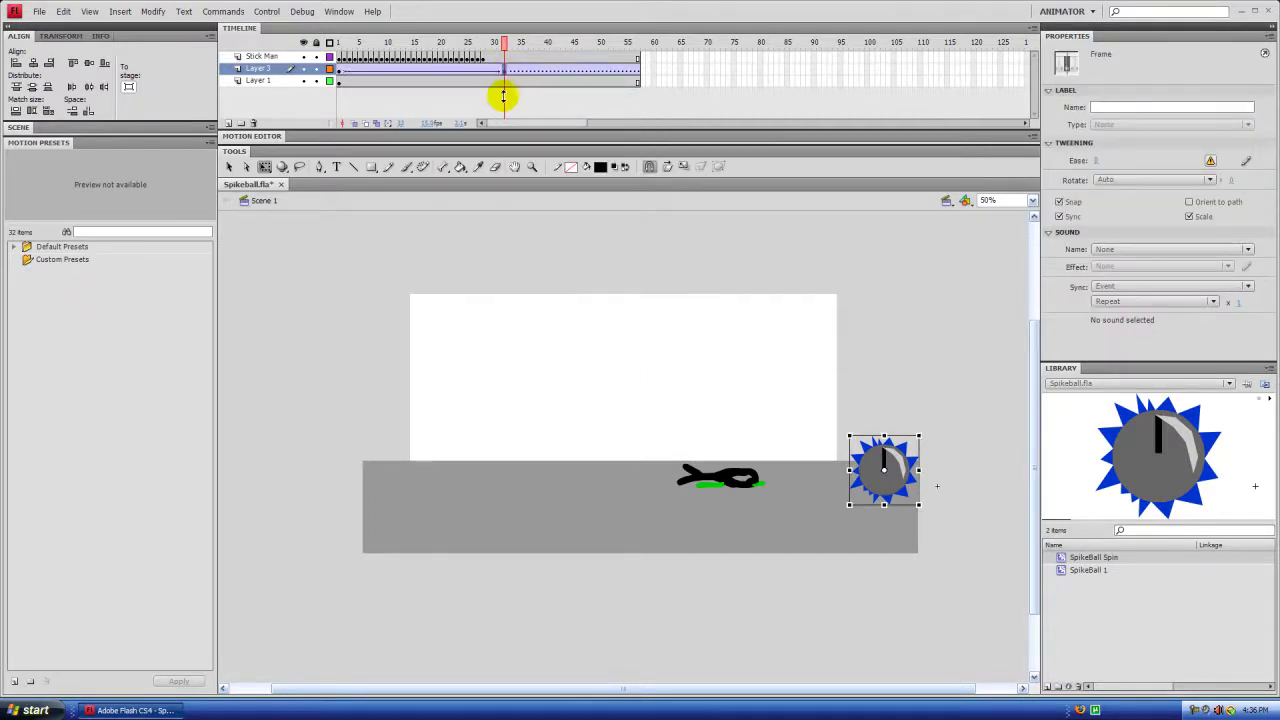
At frame 32, shift the spike ball horizontally across the scene until it lies past the stage's left edge
{"action": "key", "text": "shift+Left"}
{"action": "key", "text": "shift+Left"}
{"action": "key", "text": "shift+Left"}
{"action": "key", "text": "shift+Left"}
{"action": "key", "text": "shift+Left"}
{"action": "key", "text": "shift+Left"}
{"action": "key", "text": "shift+Left"}
{"action": "key", "text": "shift+Left"}
{"action": "key", "text": "shift+Left"}
{"action": "key", "text": "shift+Left"}
{"action": "key", "text": "shift+Left"}
{"action": "key", "text": "shift+Left"}
{"action": "key", "text": "shift+Left"}
{"action": "key", "text": "shift+Left"}
{"action": "key", "text": "shift+Left"}
{"action": "key", "text": "shift+Left"}
{"action": "key", "text": "shift+Left"}
{"action": "key", "text": "shift+Left"}
{"action": "key", "text": "shift+Left"}
{"action": "key", "text": "shift+Left"}
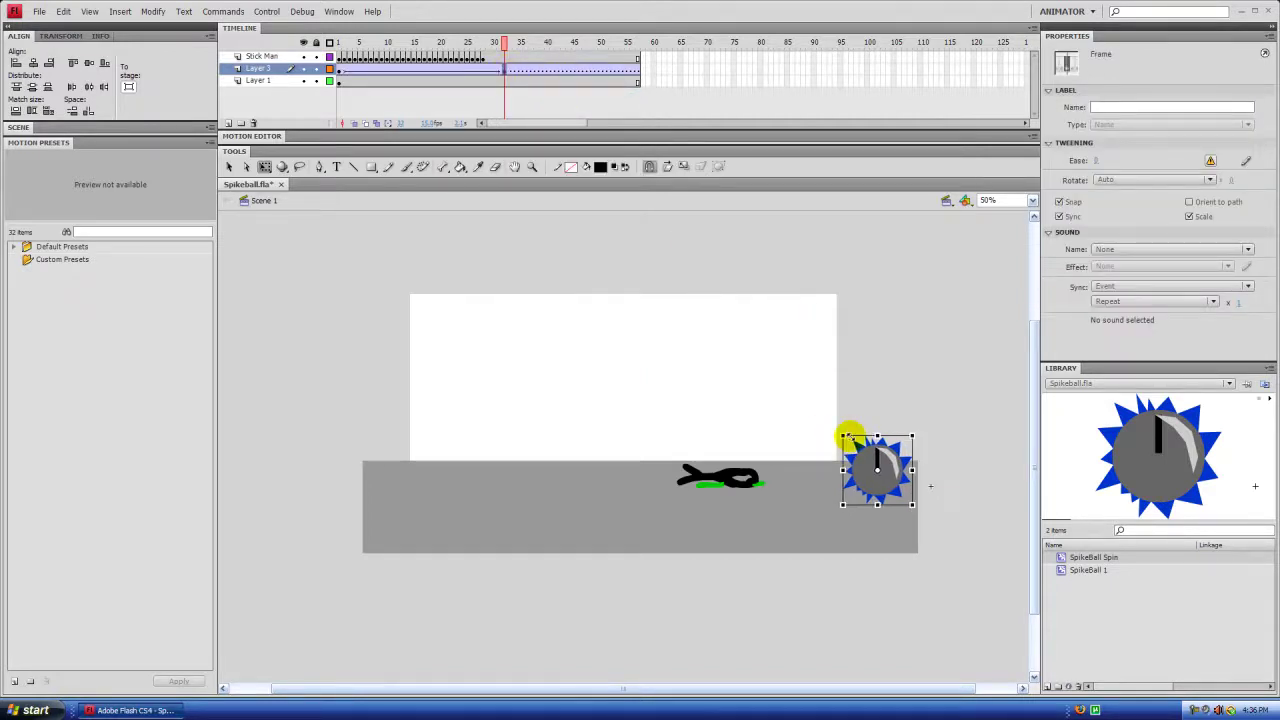
{"action": "key", "text": "shift+Left"}
{"action": "key", "text": "shift+Left"}
{"action": "key", "text": "shift+Left"}
{"action": "key", "text": "shift+Left"}
{"action": "key", "text": "shift+Left"}
{"action": "key", "text": "shift+Left"}
{"action": "key", "text": "shift+Left"}
{"action": "key", "text": "shift+Left"}
{"action": "key", "text": "shift+Left"}
{"action": "key", "text": "shift+Left"}
{"action": "key", "text": "shift+Left"}
{"action": "key", "text": "shift+Left"}
{"action": "key", "text": "shift+Left"}
{"action": "key", "text": "shift+Left"}
{"action": "key", "text": "shift+Left"}
{"action": "key", "text": "shift+Left"}
{"action": "key", "text": "shift+Left"}
{"action": "key", "text": "shift+Left"}
{"action": "key", "text": "shift+Left"}
{"action": "key", "text": "shift+Left"}
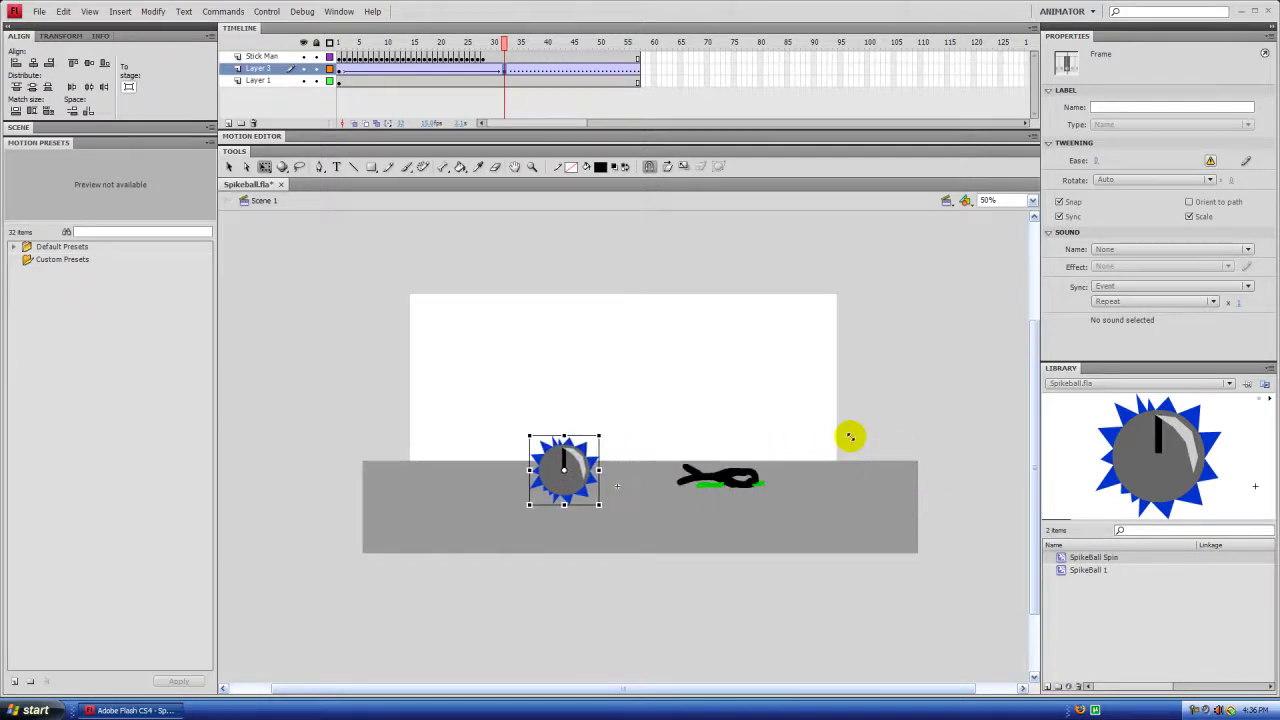
{"action": "key", "text": "shift+Left"}
{"action": "key", "text": "shift+Left"}
{"action": "key", "text": "shift+Left"}
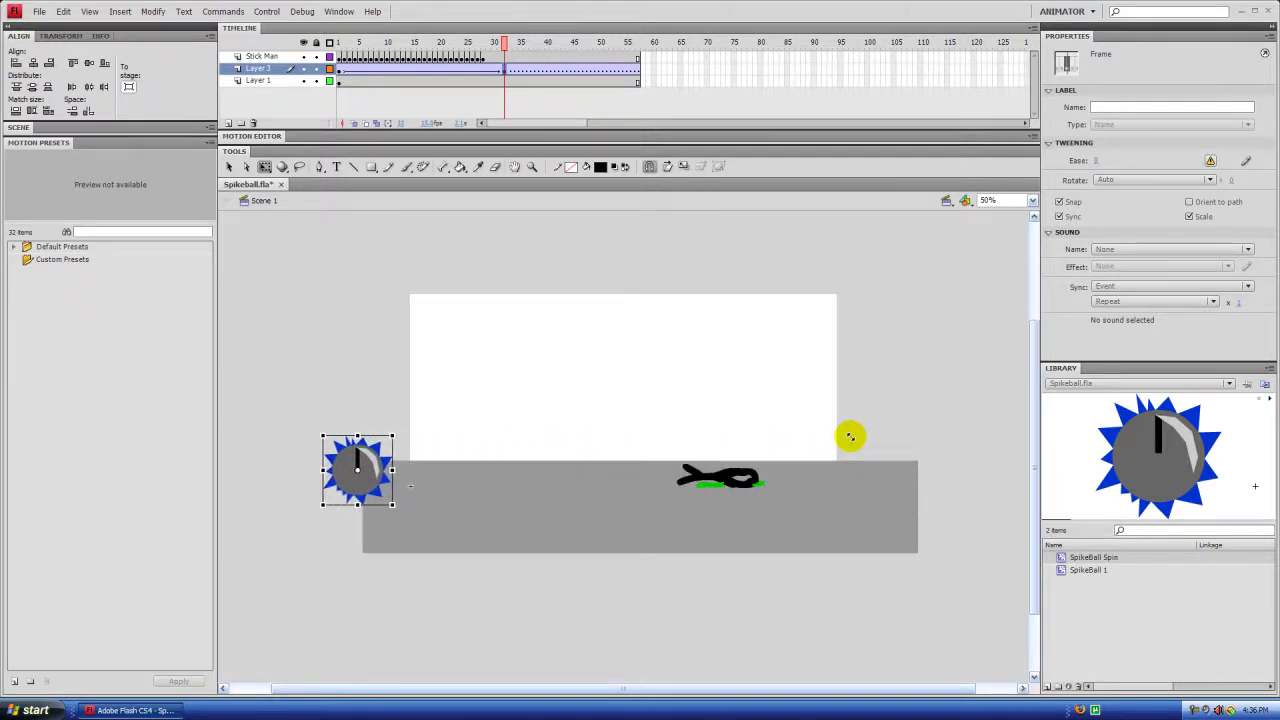
Try the ball's end keyframe at frame 28, check its timing against the stick man, and return it to frame 32
{"action": "left_click_drag", "start_coordinate": [507, 48], "coordinate": [419, 50]}
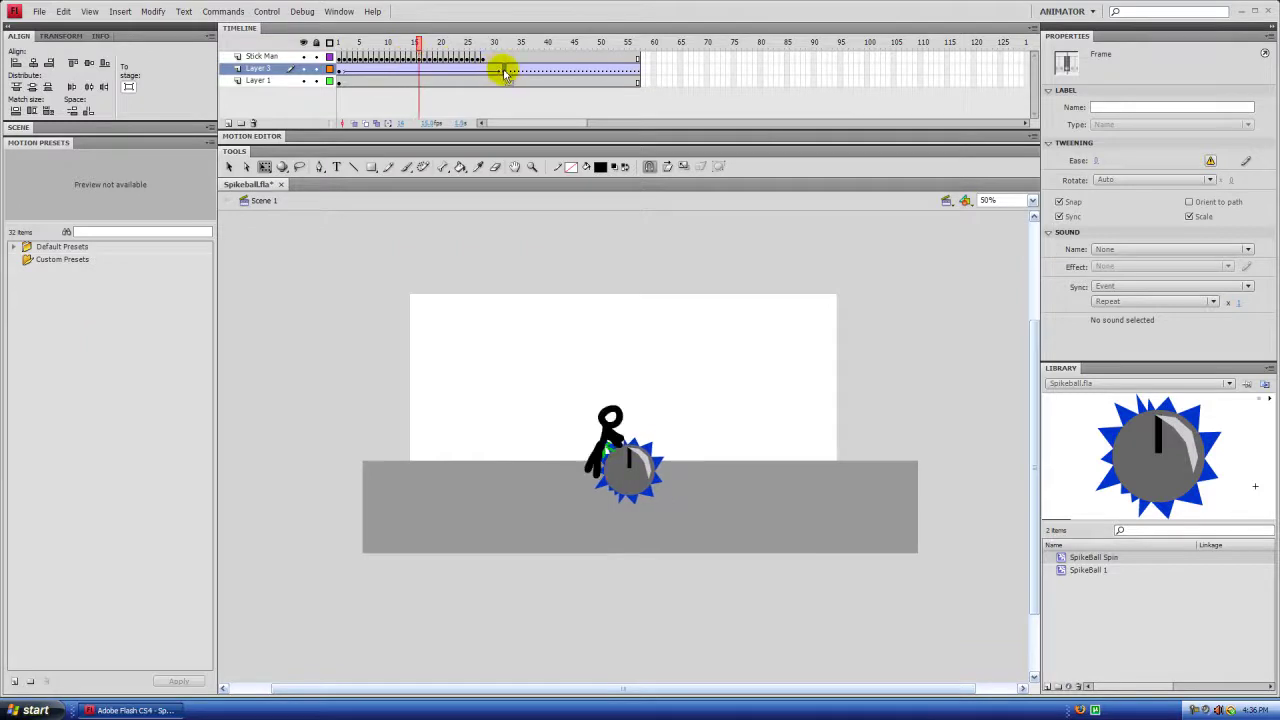
{"action": "left_click", "coordinate": [486, 70]}
{"action": "left_click_drag", "start_coordinate": [484, 50], "coordinate": [440, 52]}
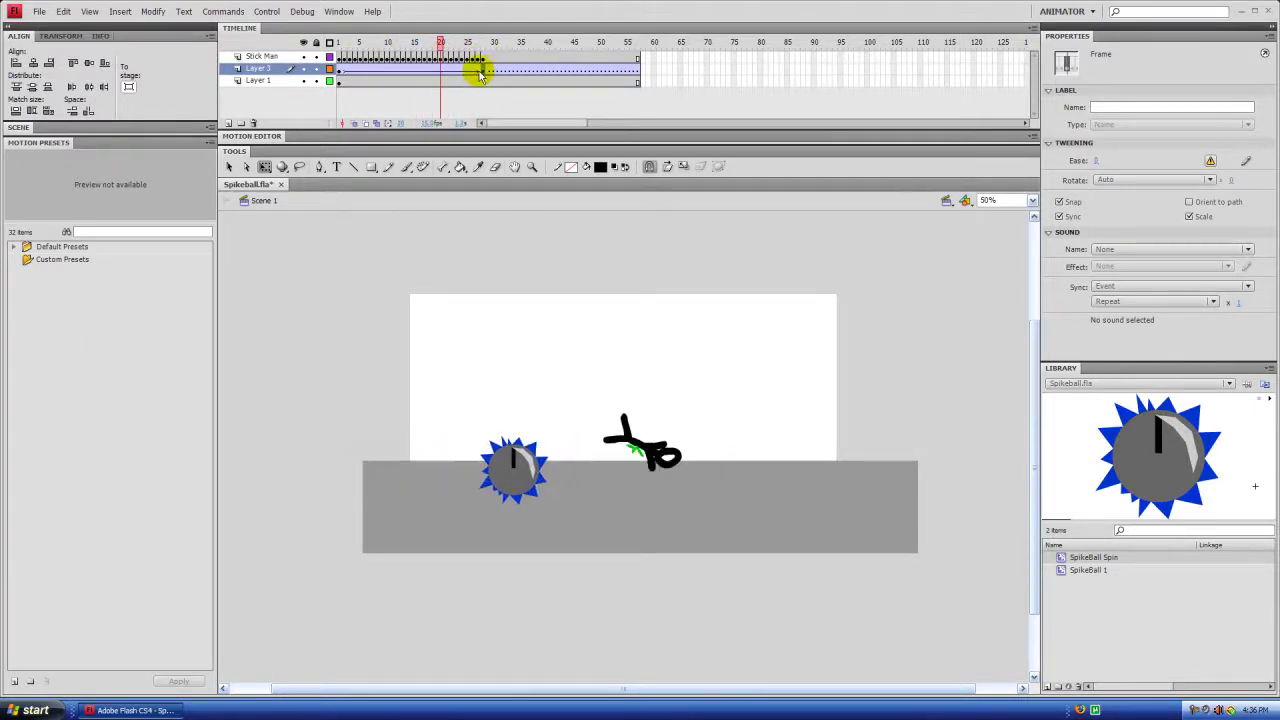
{"action": "left_click", "coordinate": [483, 74]}
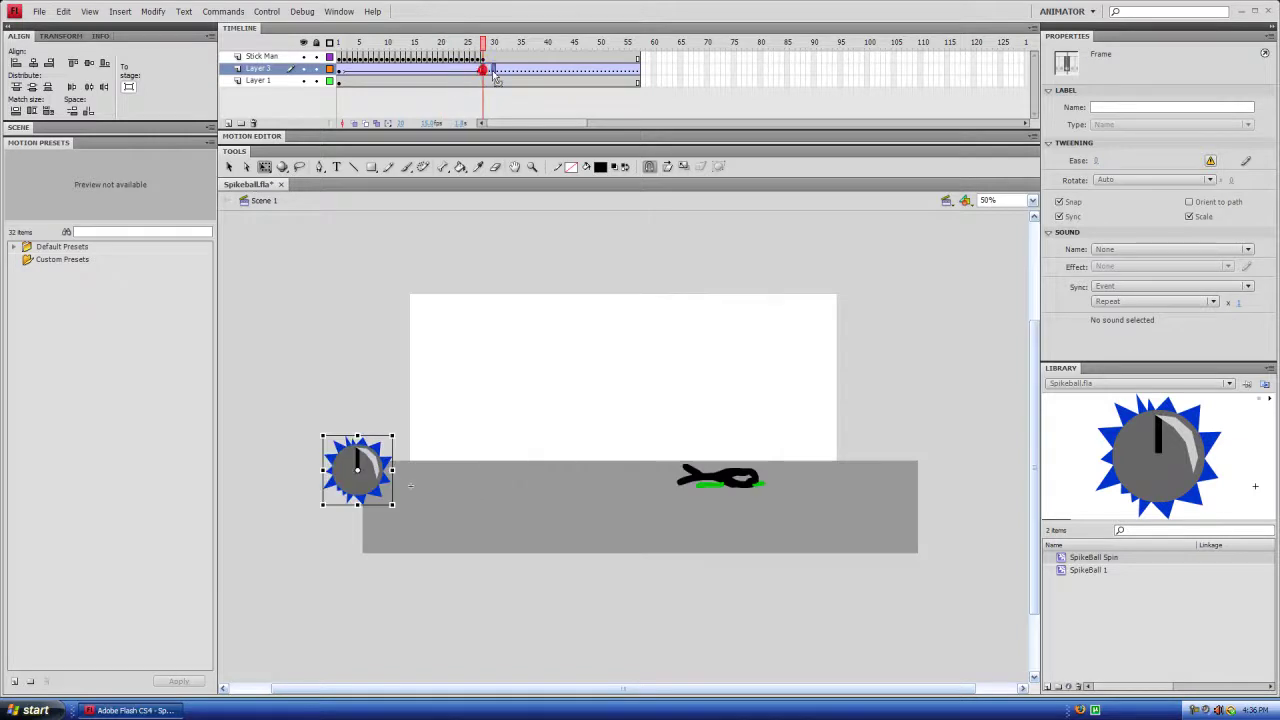
Scrub the ball's roll against the stick man's steps and test the movie to check the timing
{"action": "left_click_drag", "start_coordinate": [502, 44], "coordinate": [392, 50]}
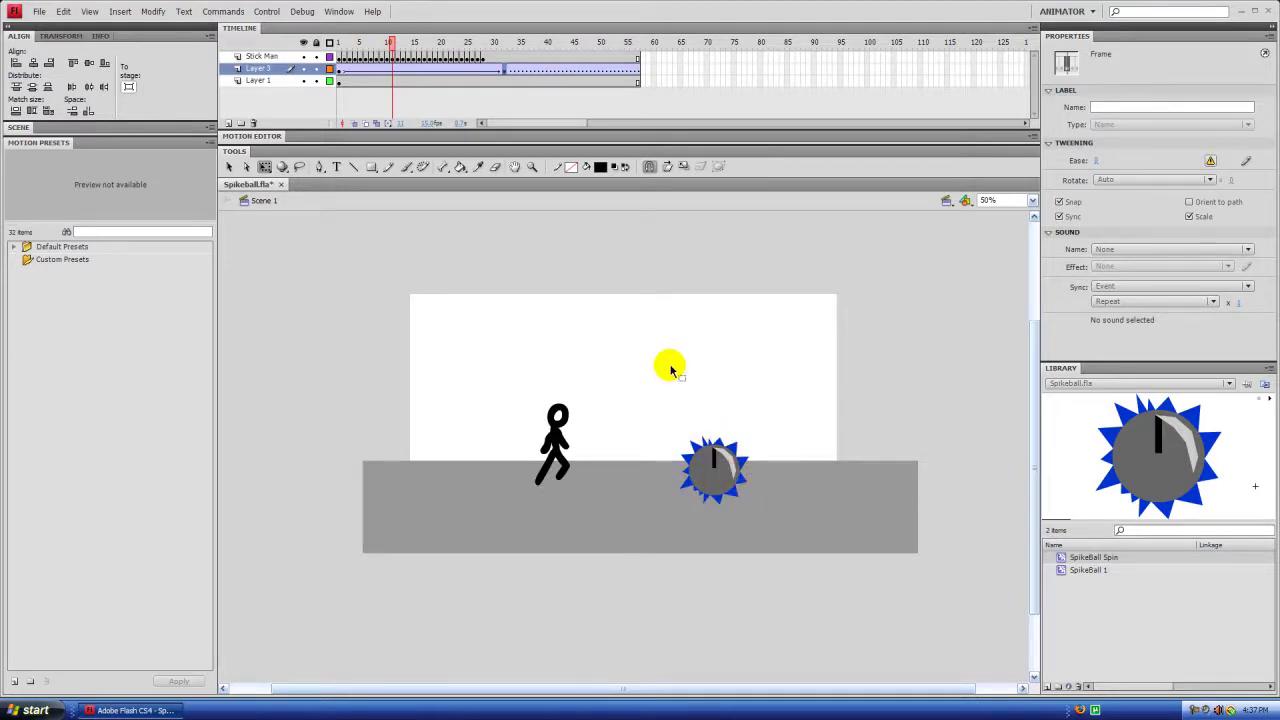
{"action": "key", "text": "ctrl+Return"}
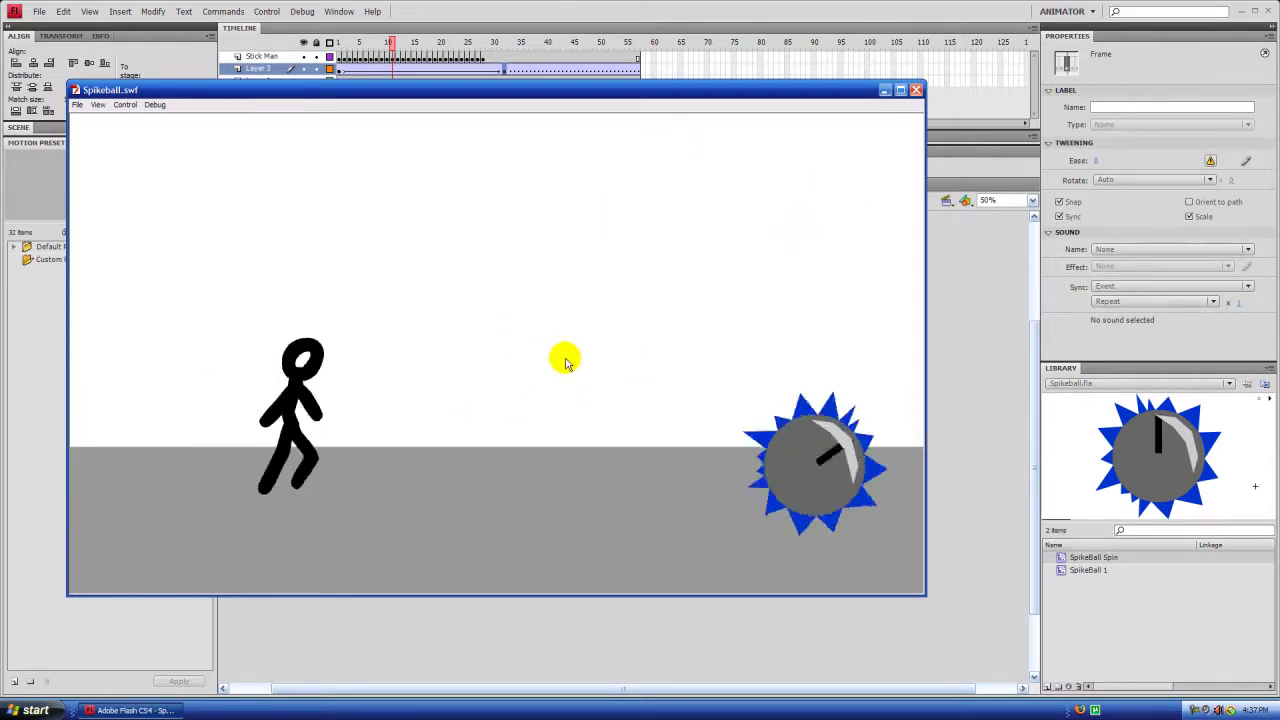
{"action": "left_click", "coordinate": [916, 91]}
On the Stick Man layer at frame 18, delete the green splash under the stick man's arms, and advance to frame 19
{"action": "left_click_drag", "start_coordinate": [426, 42], "coordinate": [434, 37]}
{"action": "left_click", "coordinate": [674, 271]}
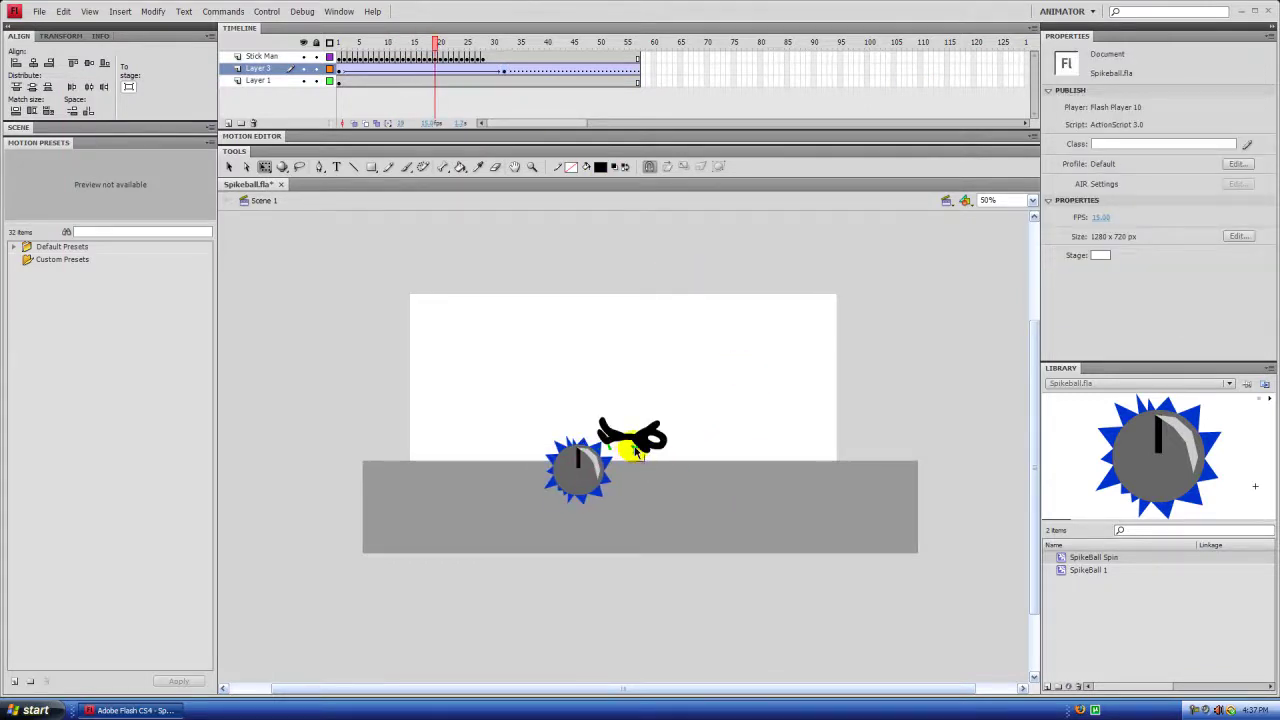
{"action": "key", "text": "ctrl+equal"}
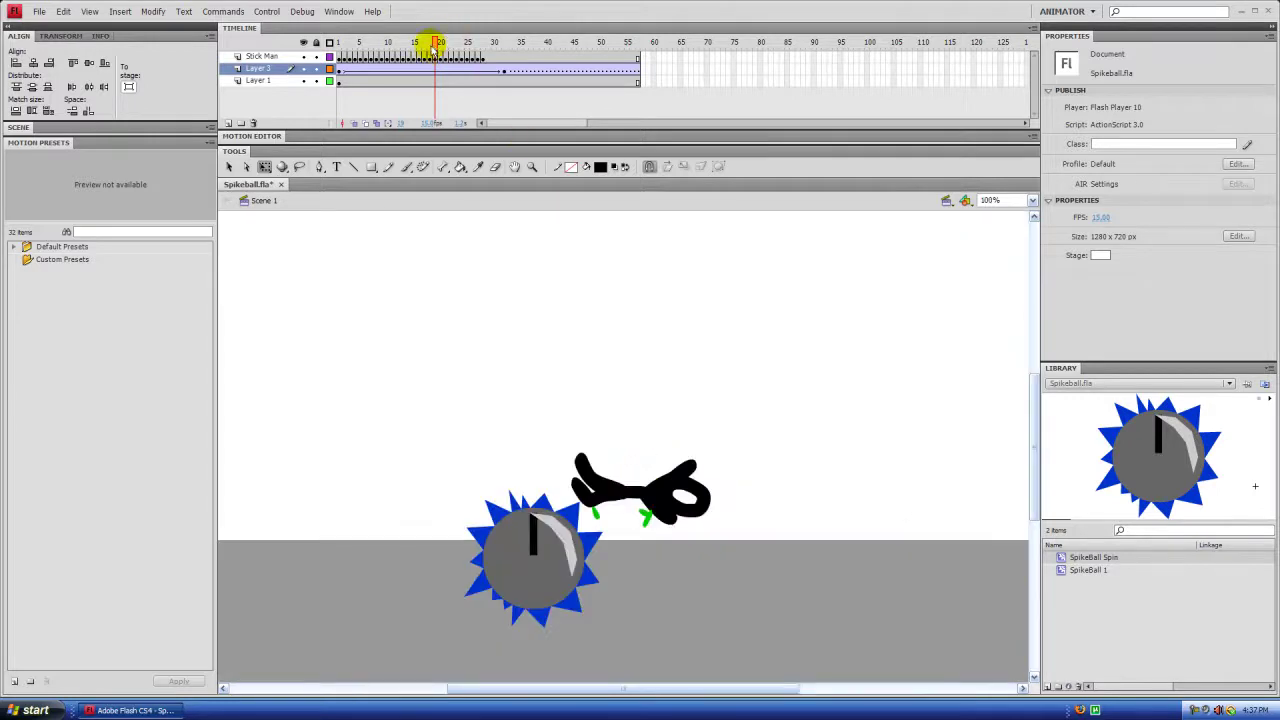
{"action": "left_click", "coordinate": [268, 58]}
{"action": "left_click", "coordinate": [268, 56]}
{"action": "left_click", "coordinate": [436, 44]}
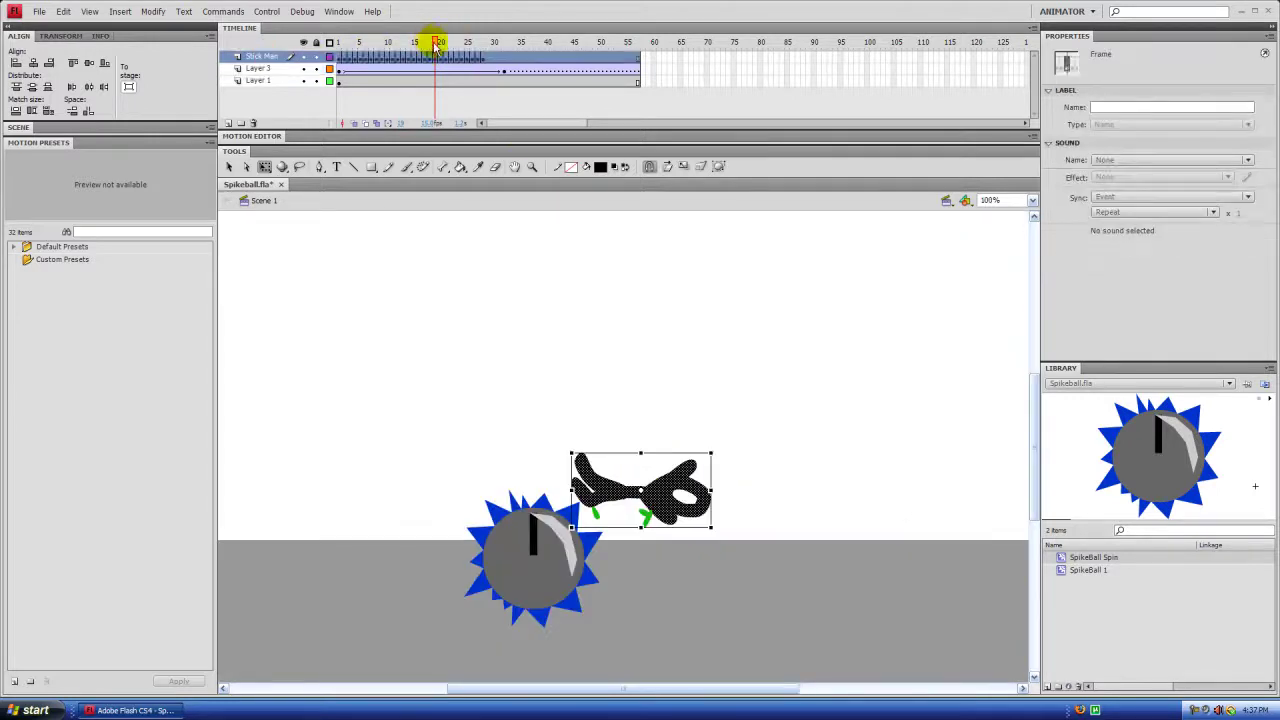
{"action": "left_click", "coordinate": [430, 60]}
{"action": "left_click", "coordinate": [425, 44]}
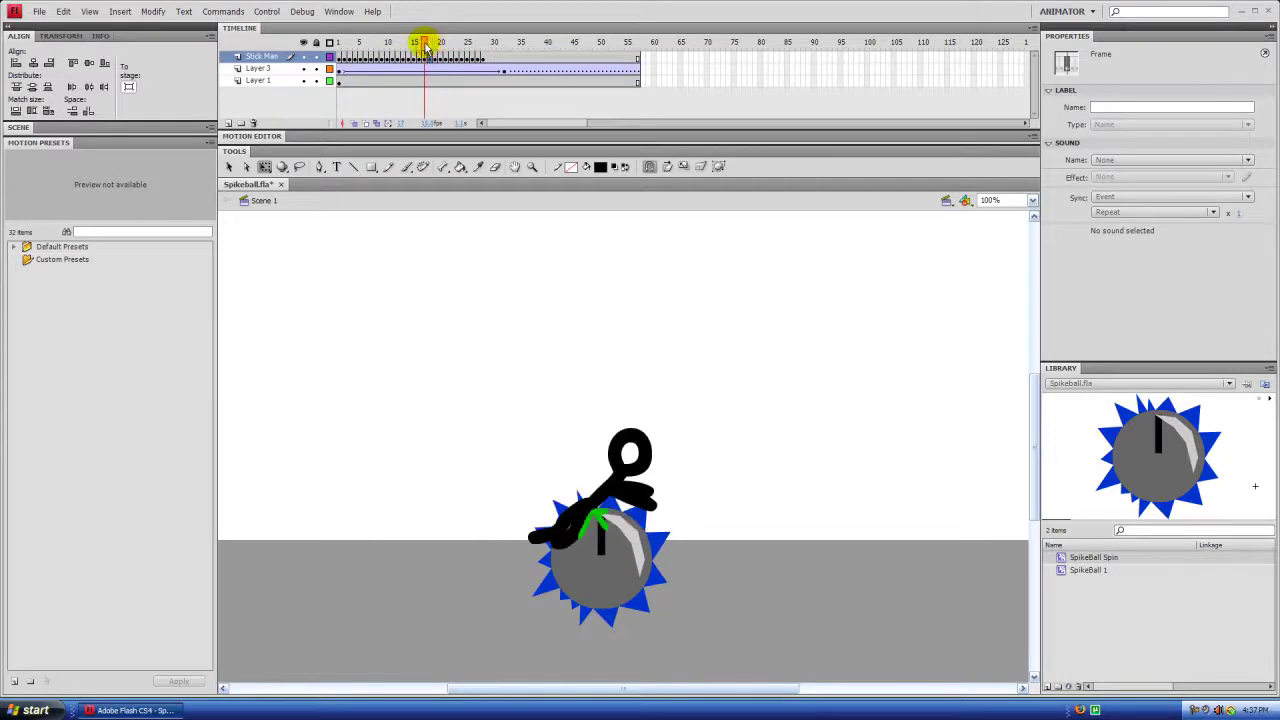
{"action": "left_click_drag", "start_coordinate": [425, 44], "coordinate": [430, 46]}
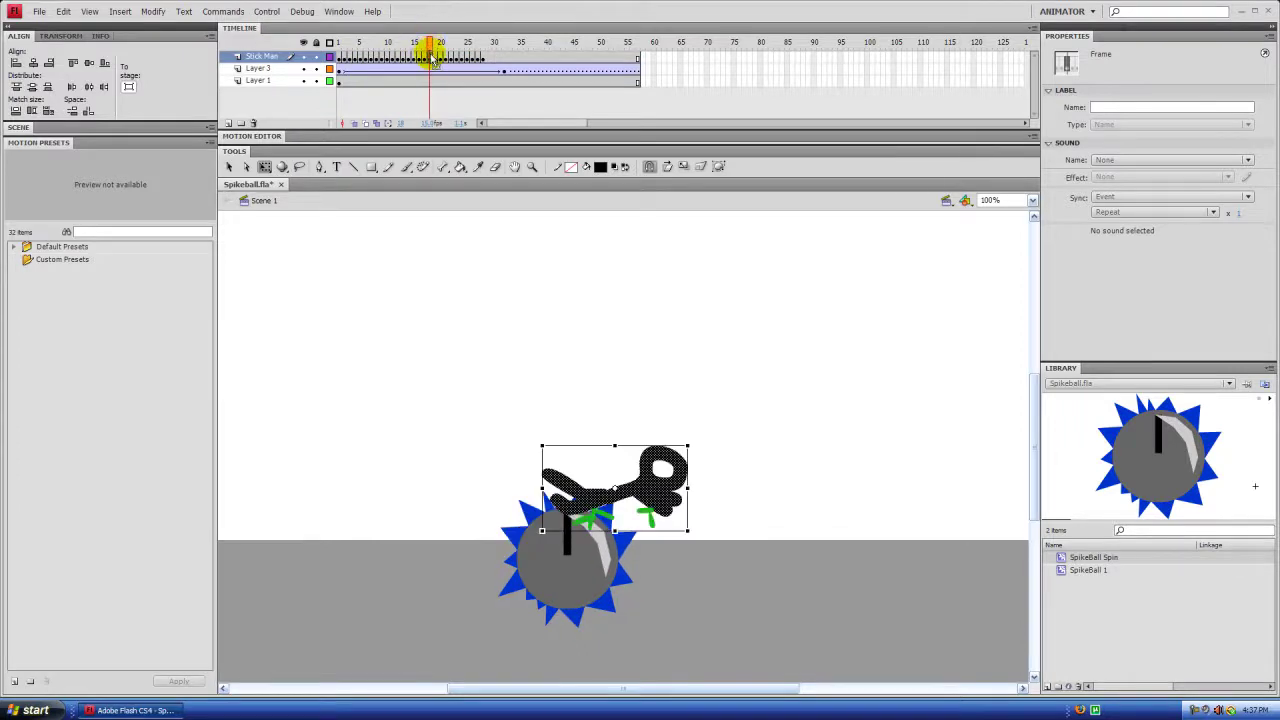
{"action": "left_click", "coordinate": [500, 426]}
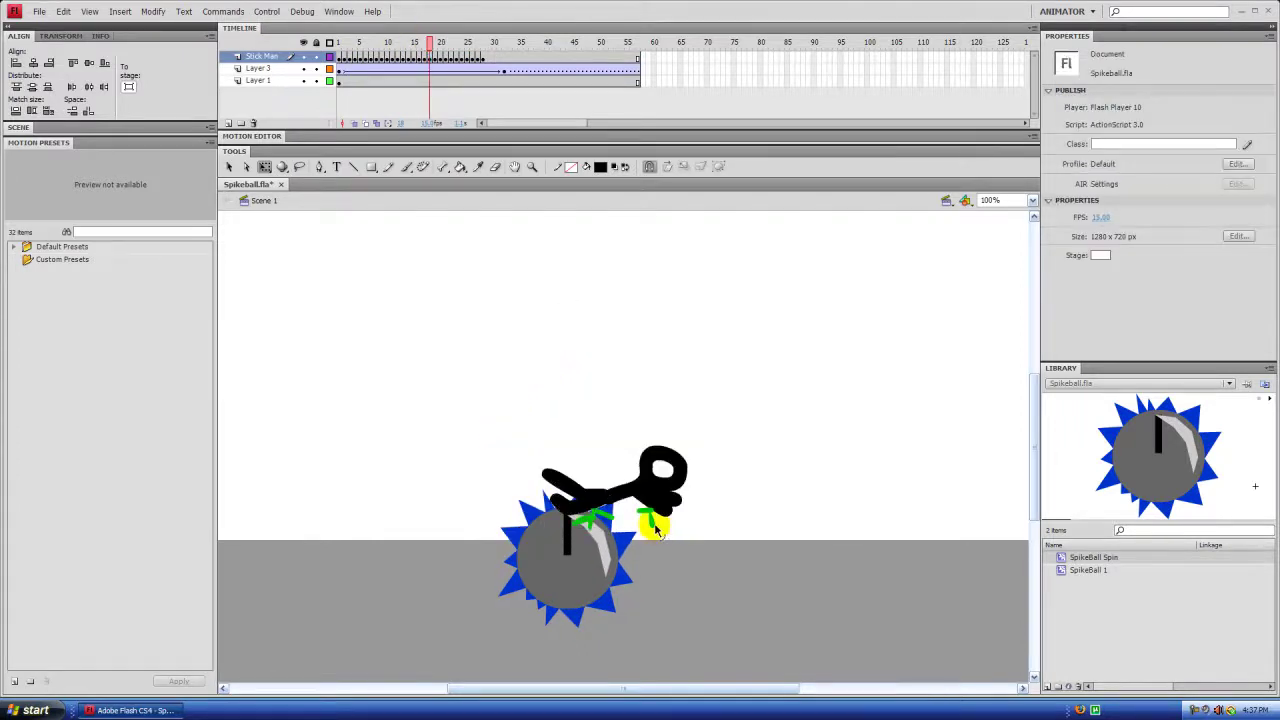
{"action": "left_click", "coordinate": [648, 523]}
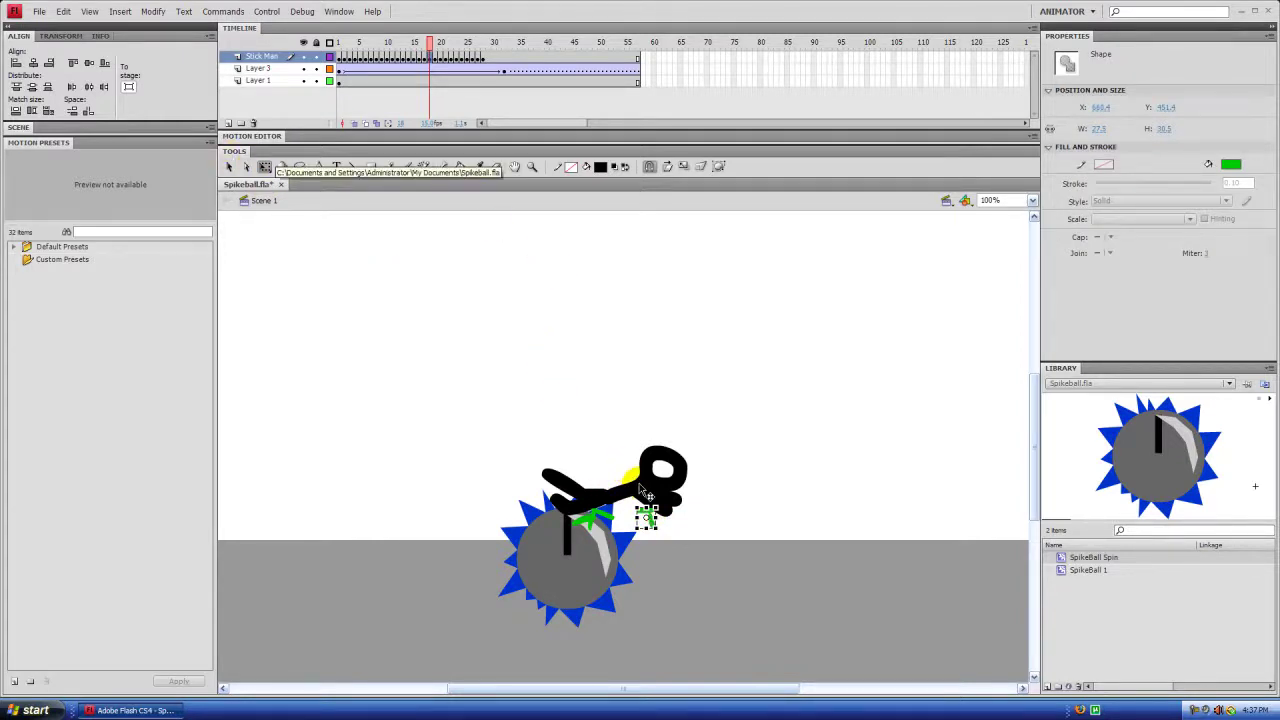
{"action": "key", "text": "Escape"}
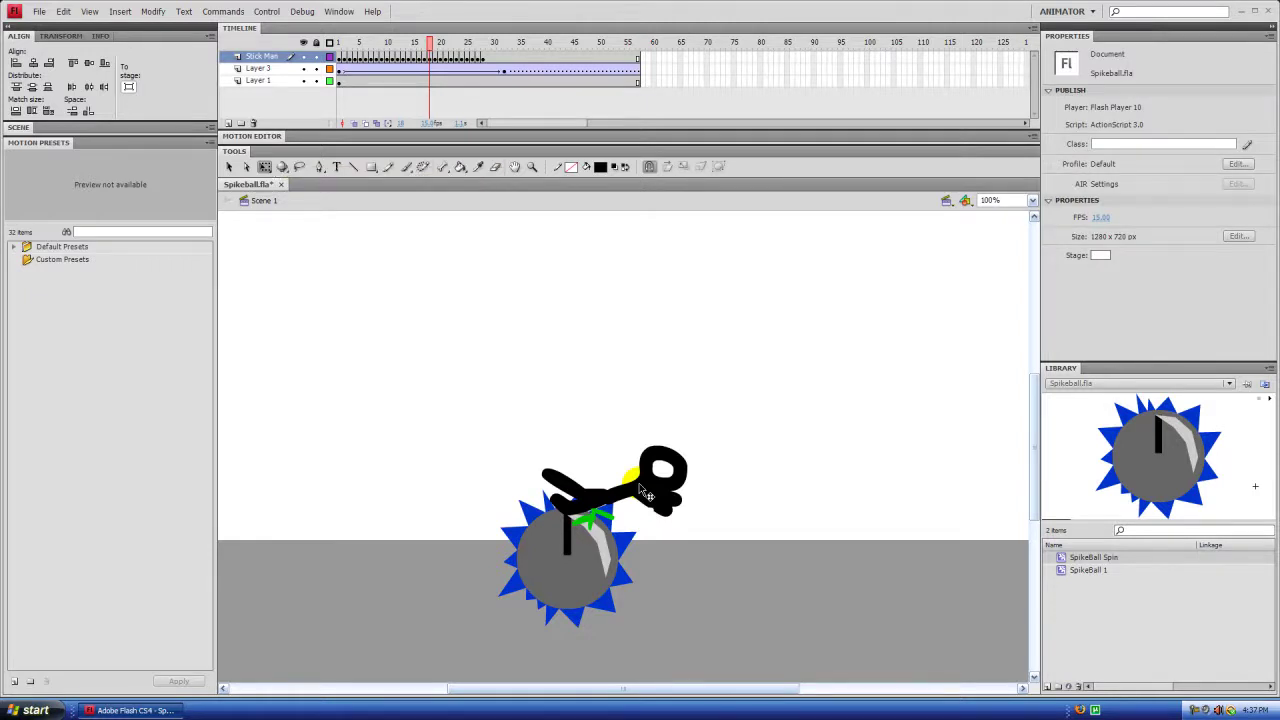
{"action": "key", "text": "period"}
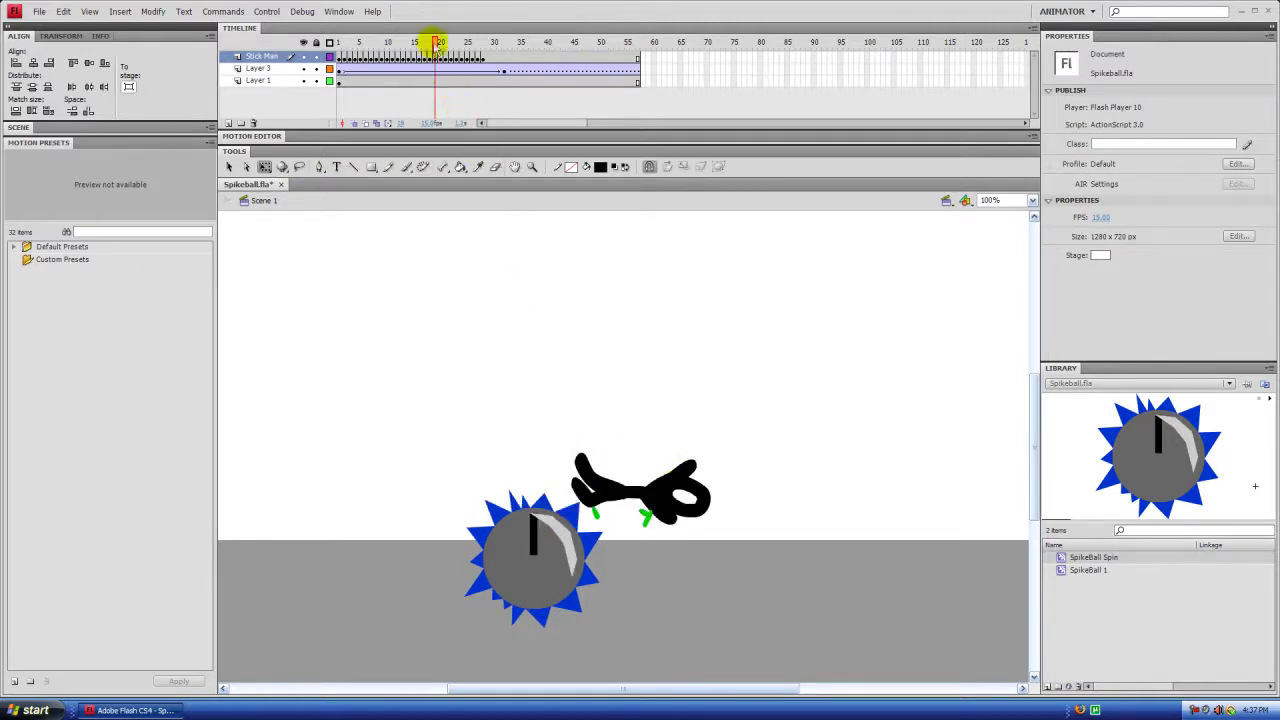
On the Stick Man layer, delete the green splashes under the stick man's body at frames 19 to 21, advancing to frame 22
{"action": "left_click", "coordinate": [647, 518]}
{"action": "key", "text": "Escape"}
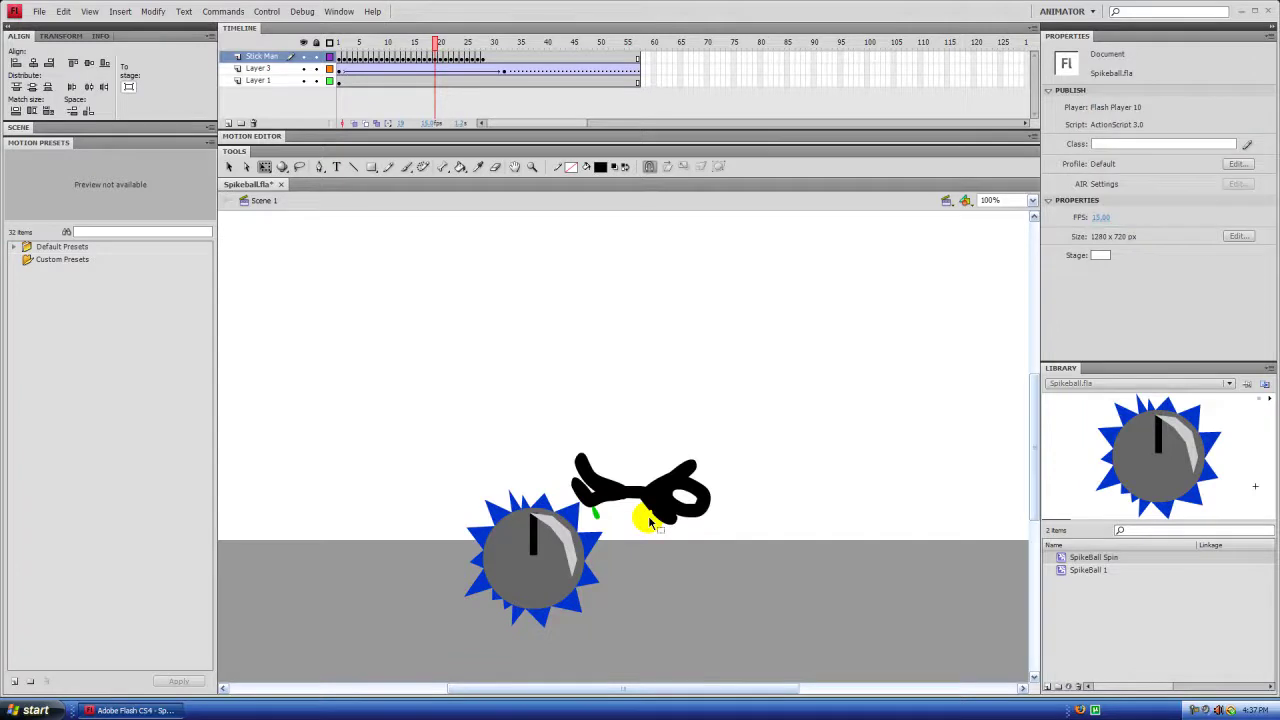
{"action": "key", "text": "period"}
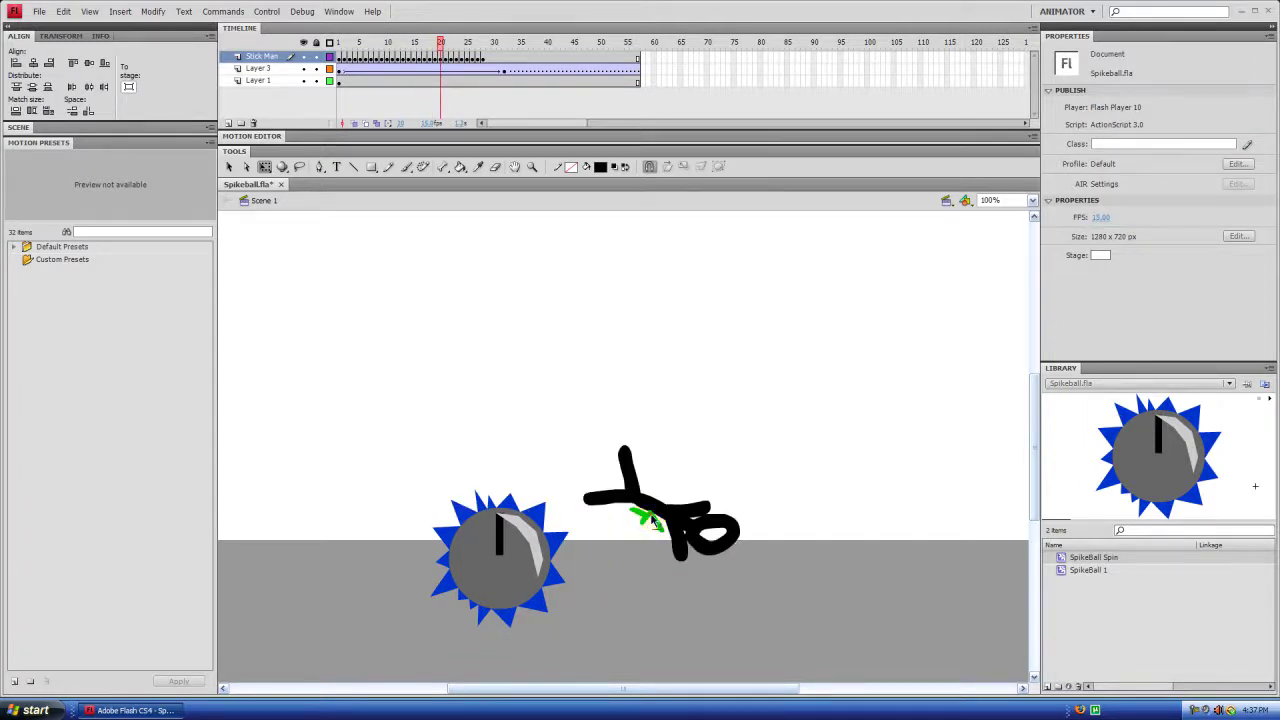
{"action": "key", "text": "period"}
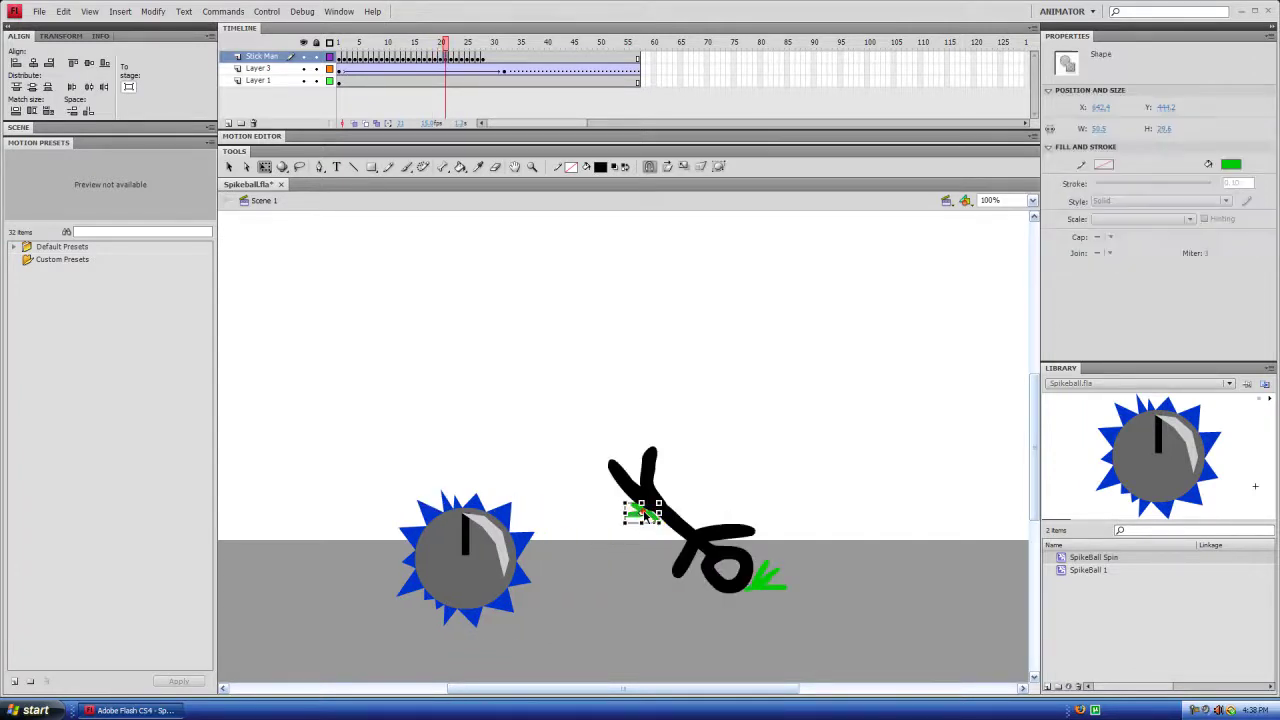
{"action": "key", "text": "period"}
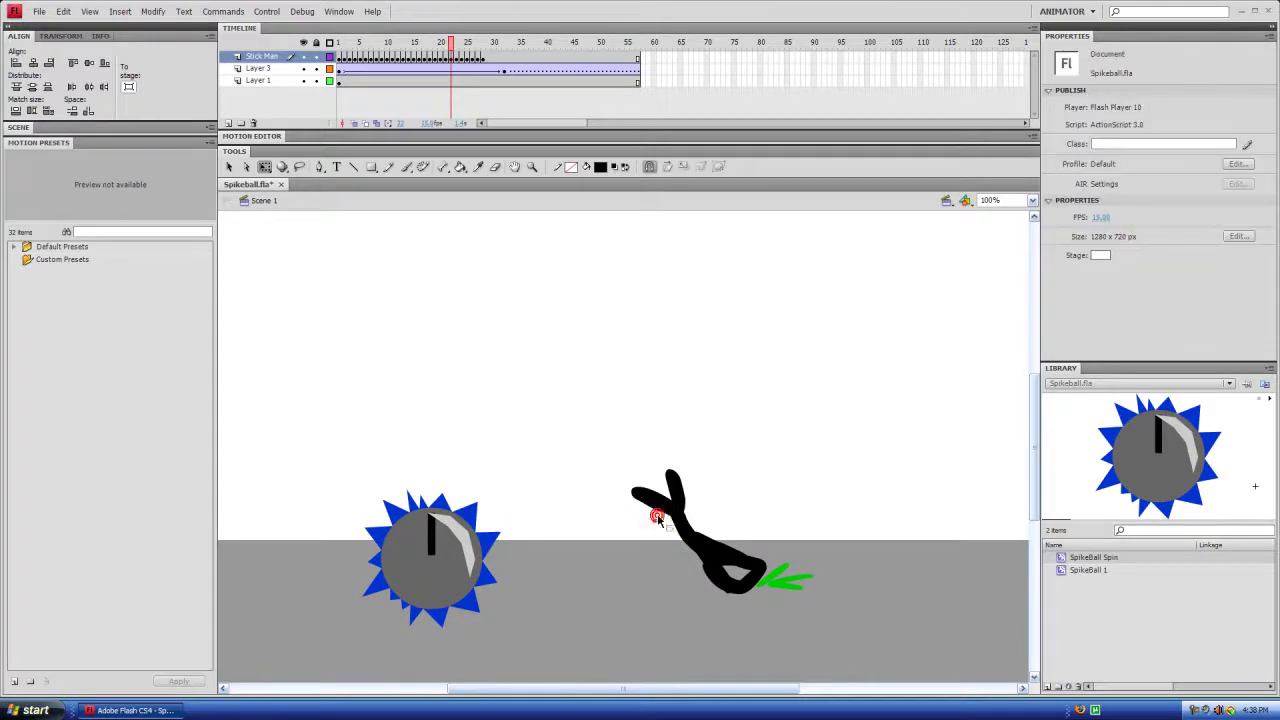
Delete the green splashes under the stick man's legs at frames 22 to 25, keeping those at his head, and advance to frame 26
{"action": "key", "text": "period"}
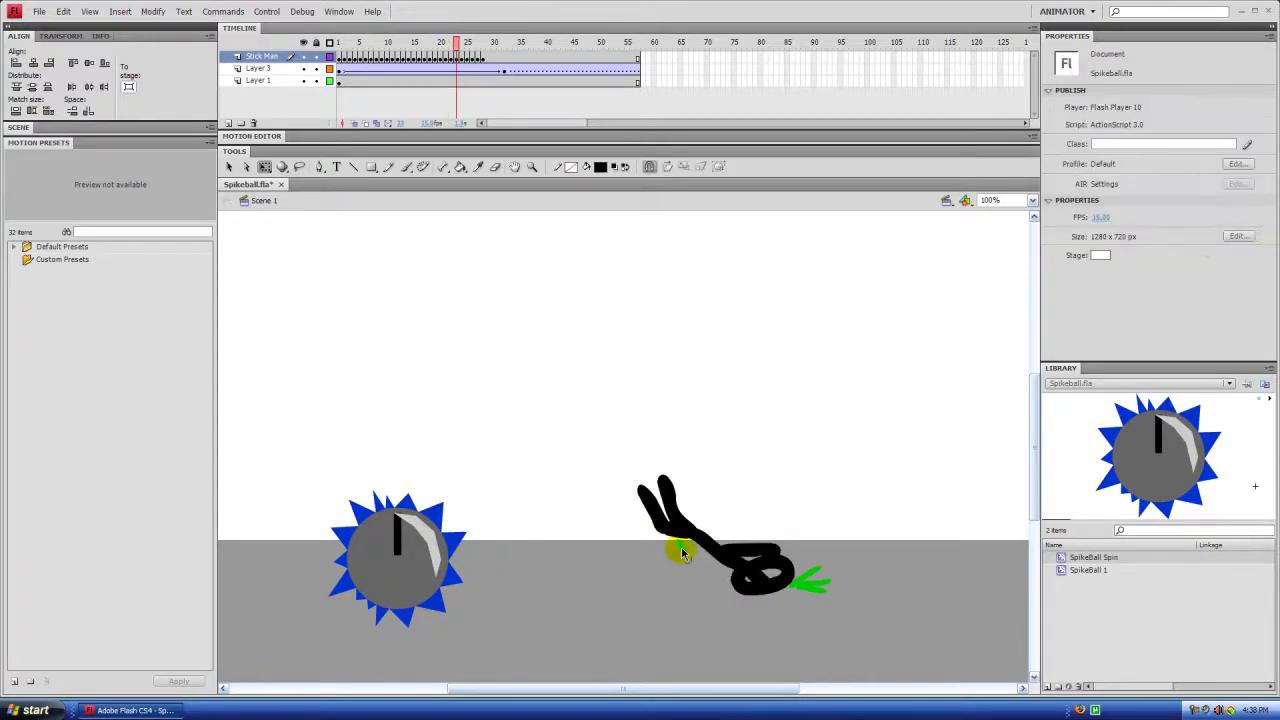
{"action": "key", "text": "period"}
{"action": "key", "text": "period"}
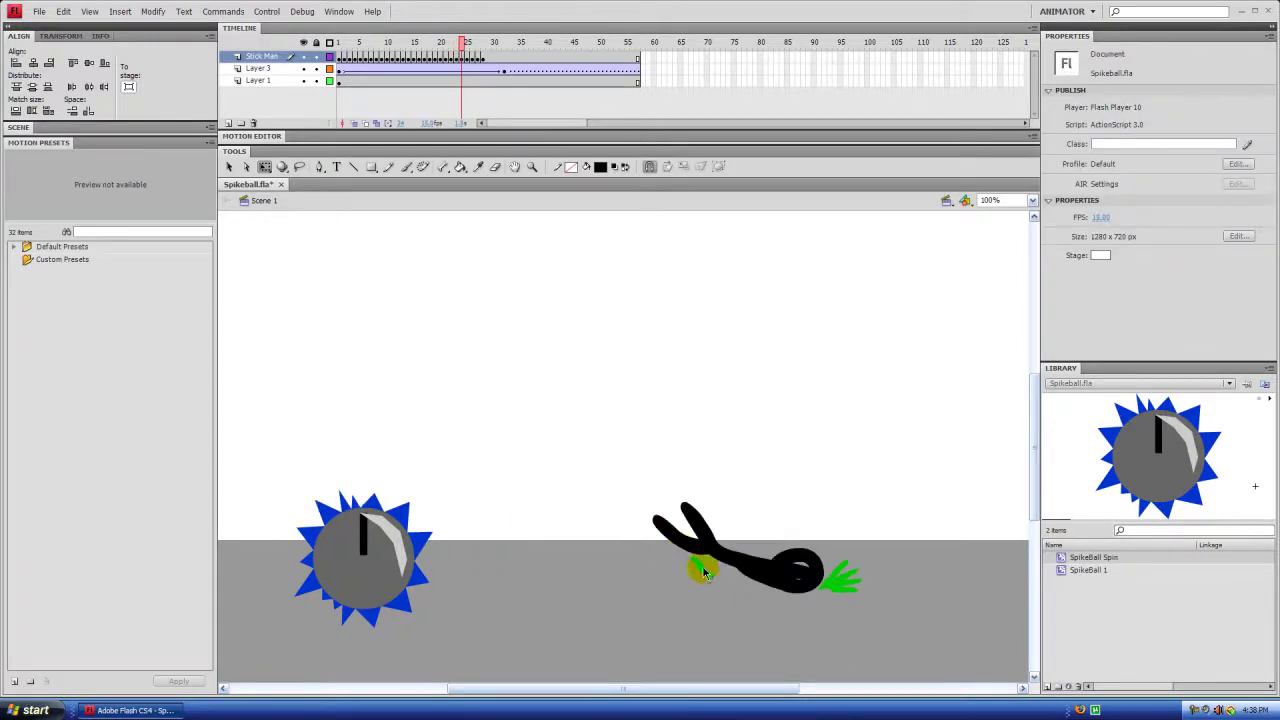
{"action": "key", "text": "period"}
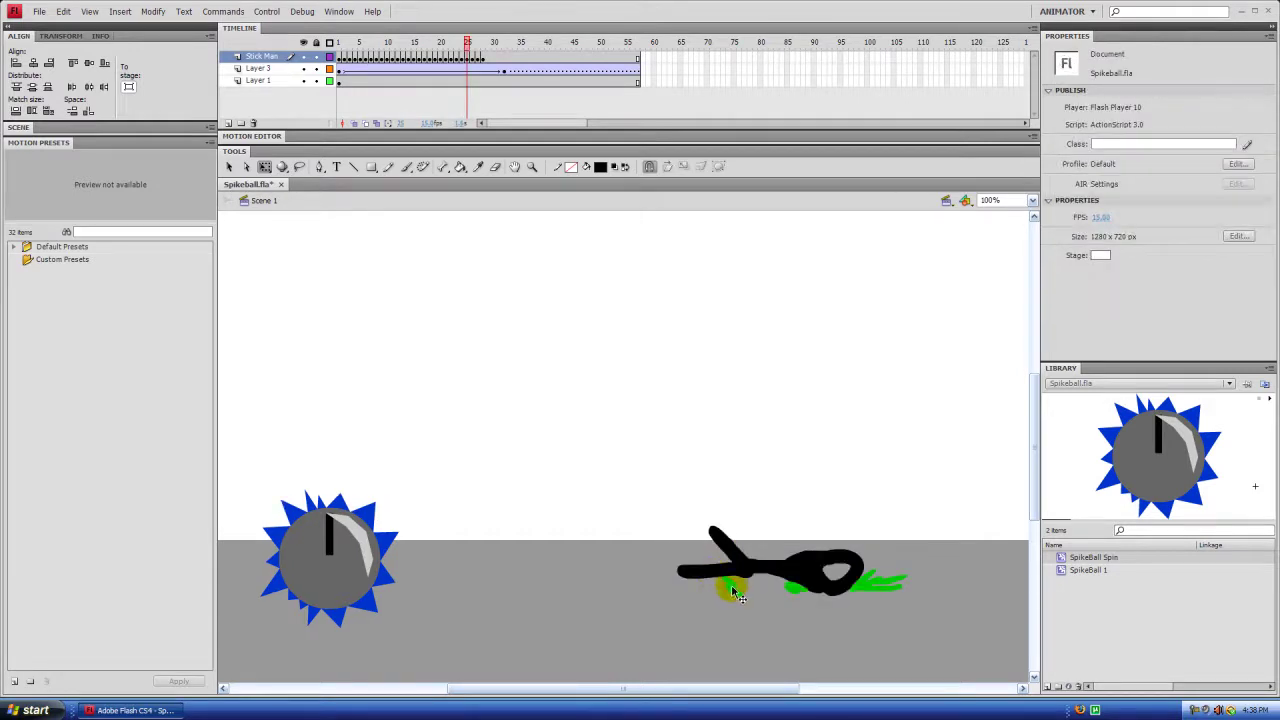
{"action": "left_click", "coordinate": [733, 590]}
{"action": "left_click", "coordinate": [672, 528]}
{"action": "key", "text": "period"}
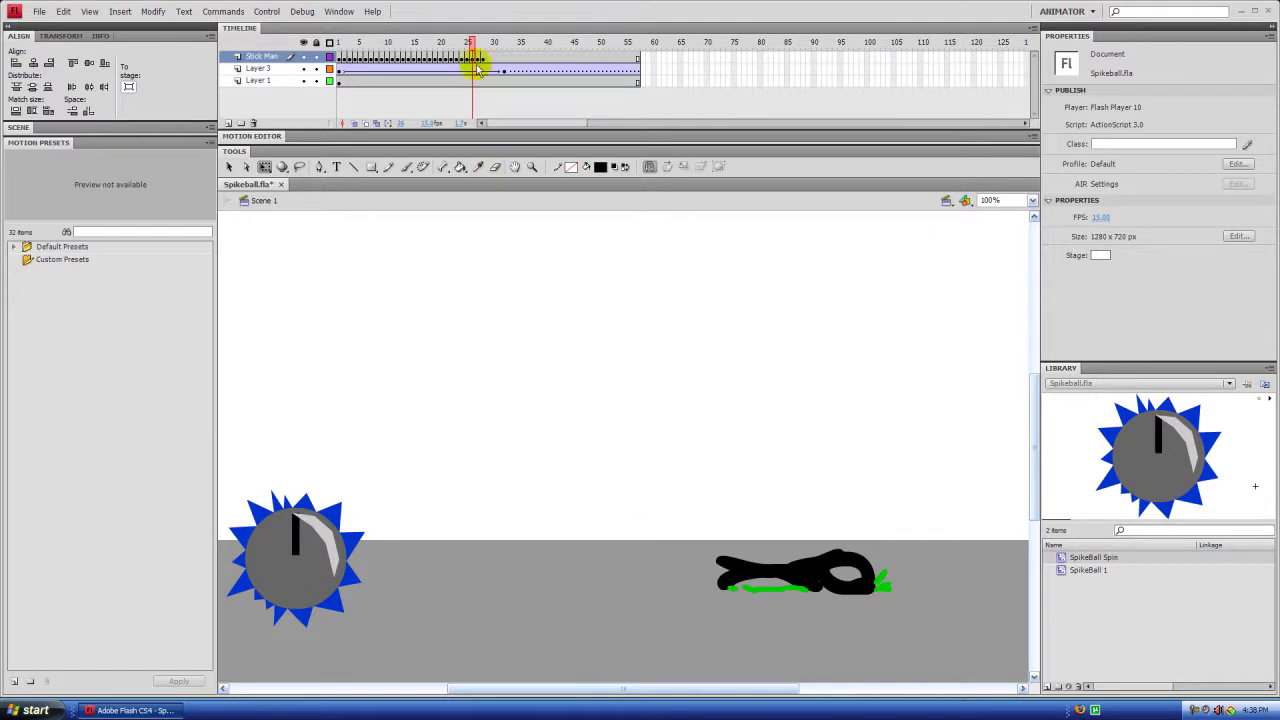
Scrub back through the stick man's fall to frame 7 and test the movie to check the cleaned-up animation
{"action": "left_click_drag", "start_coordinate": [470, 41], "coordinate": [425, 50]}
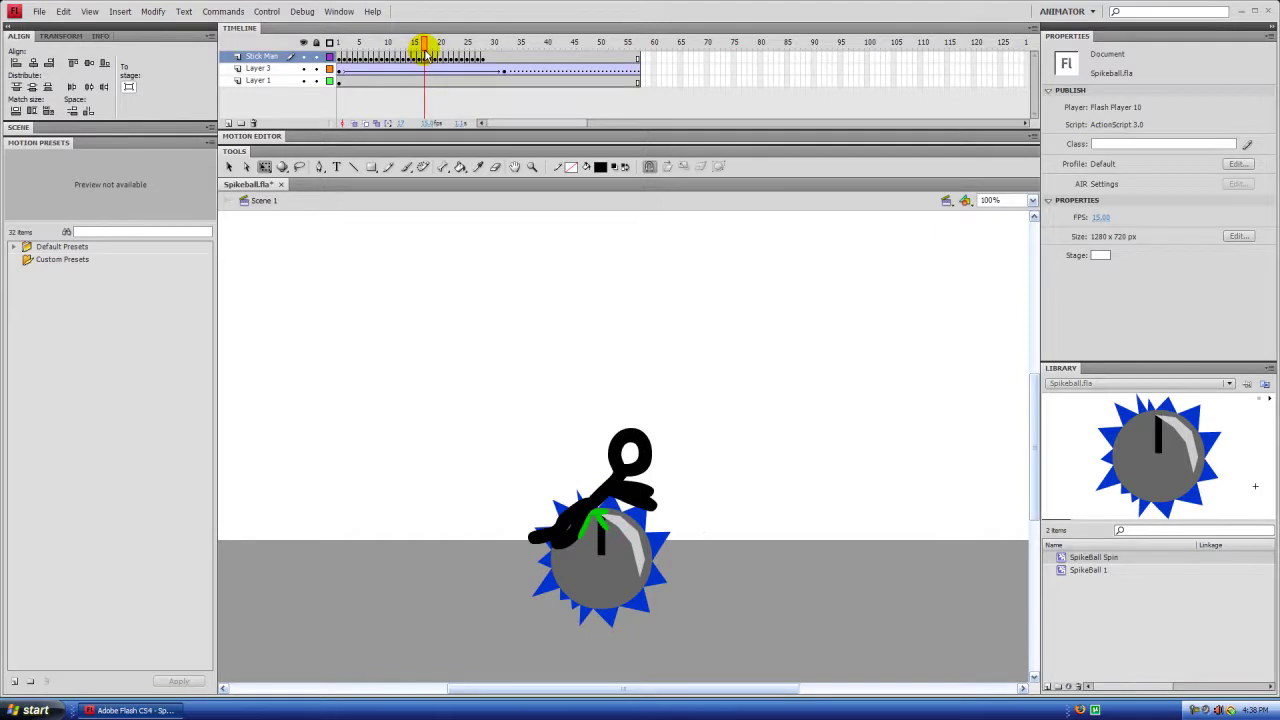
{"action": "left_click_drag", "start_coordinate": [425, 44], "coordinate": [371, 50]}
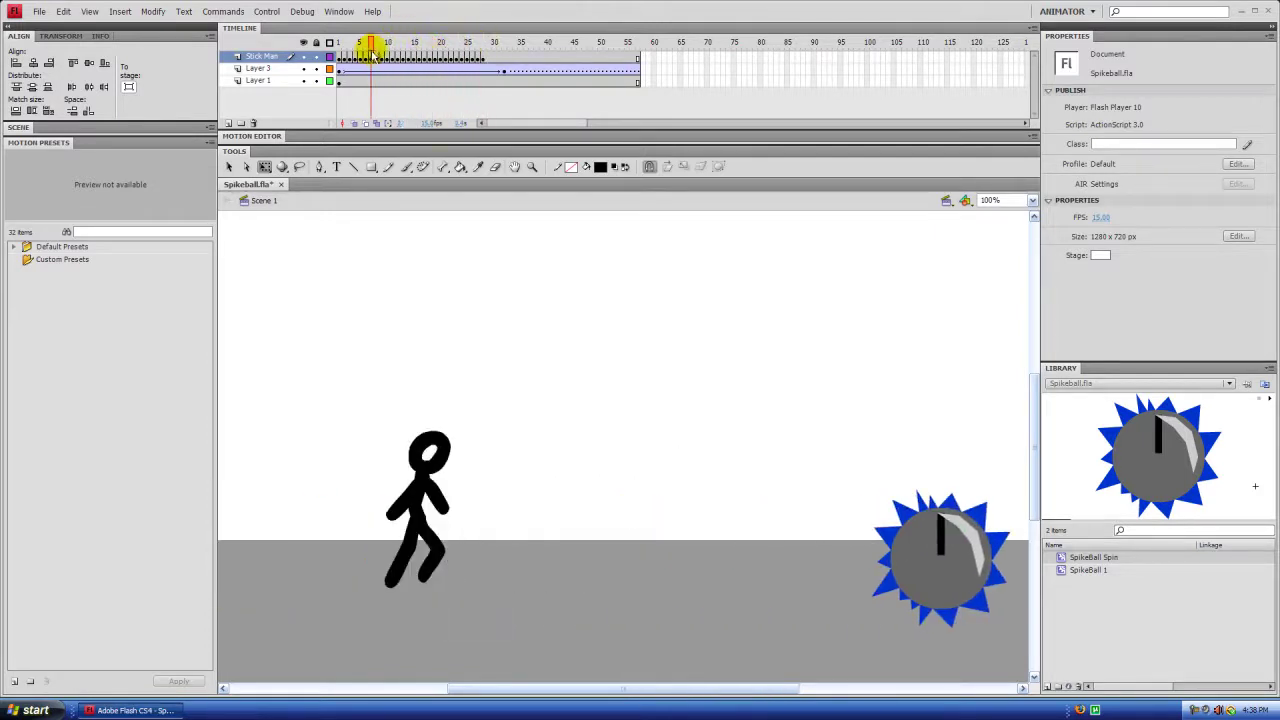
{"action": "key", "text": "ctrl+Return"}
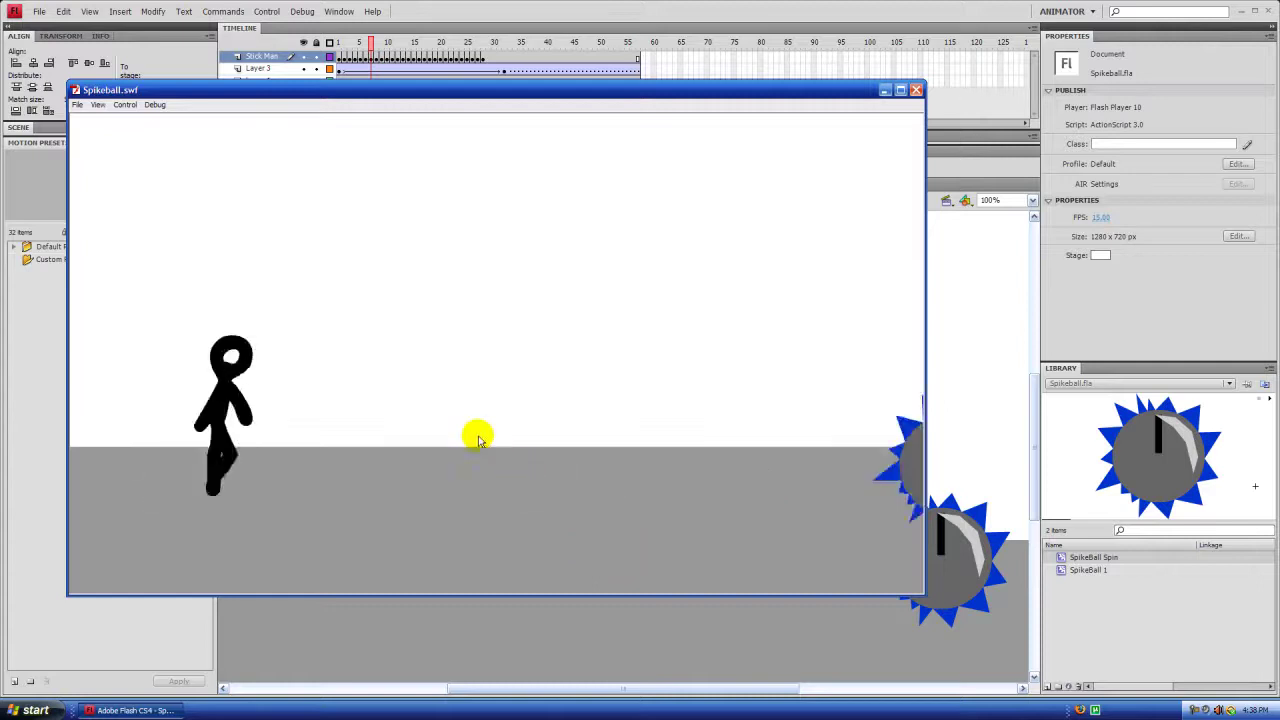
{"action": "left_click", "coordinate": [917, 90]}
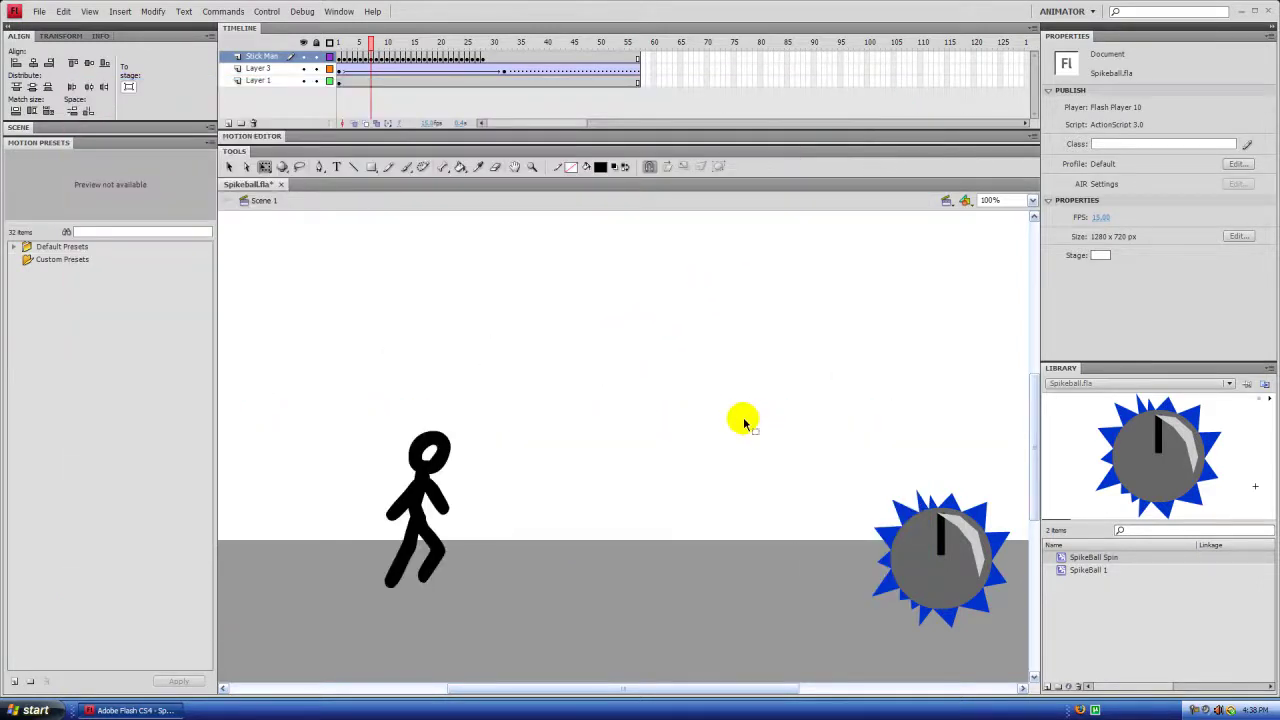
View the whole stage at 50% and scrub between frames 7, 30, 23 and 26 to compare the ball's roll with the stick man's fall
{"action": "key", "text": "ctrl+minus"}
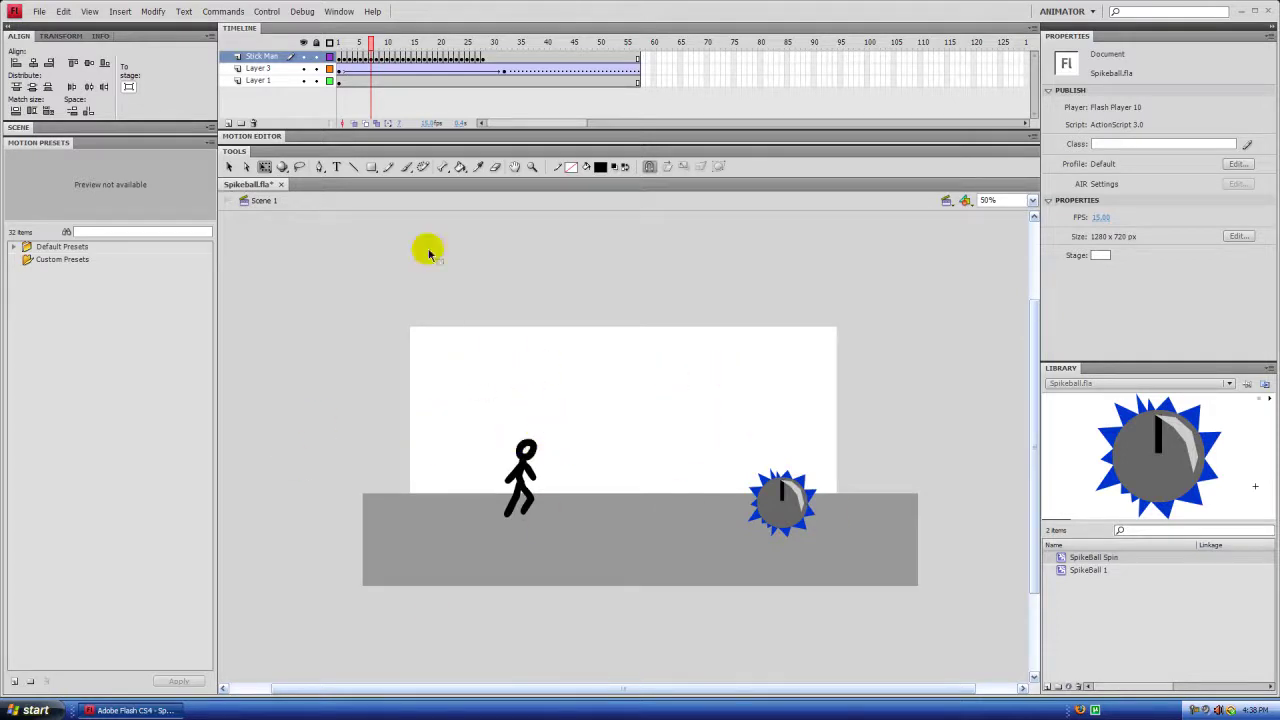
{"action": "left_click_drag", "start_coordinate": [368, 38], "coordinate": [494, 52]}
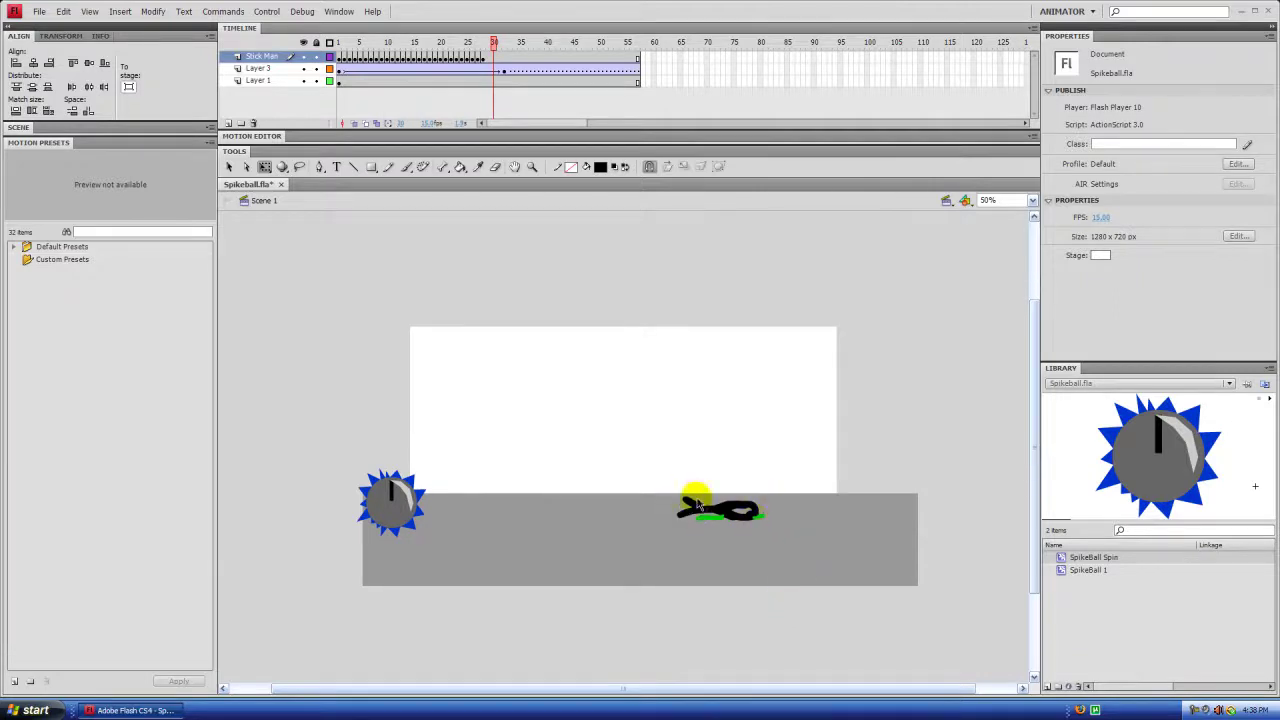
{"action": "left_click_drag", "start_coordinate": [494, 47], "coordinate": [457, 66]}
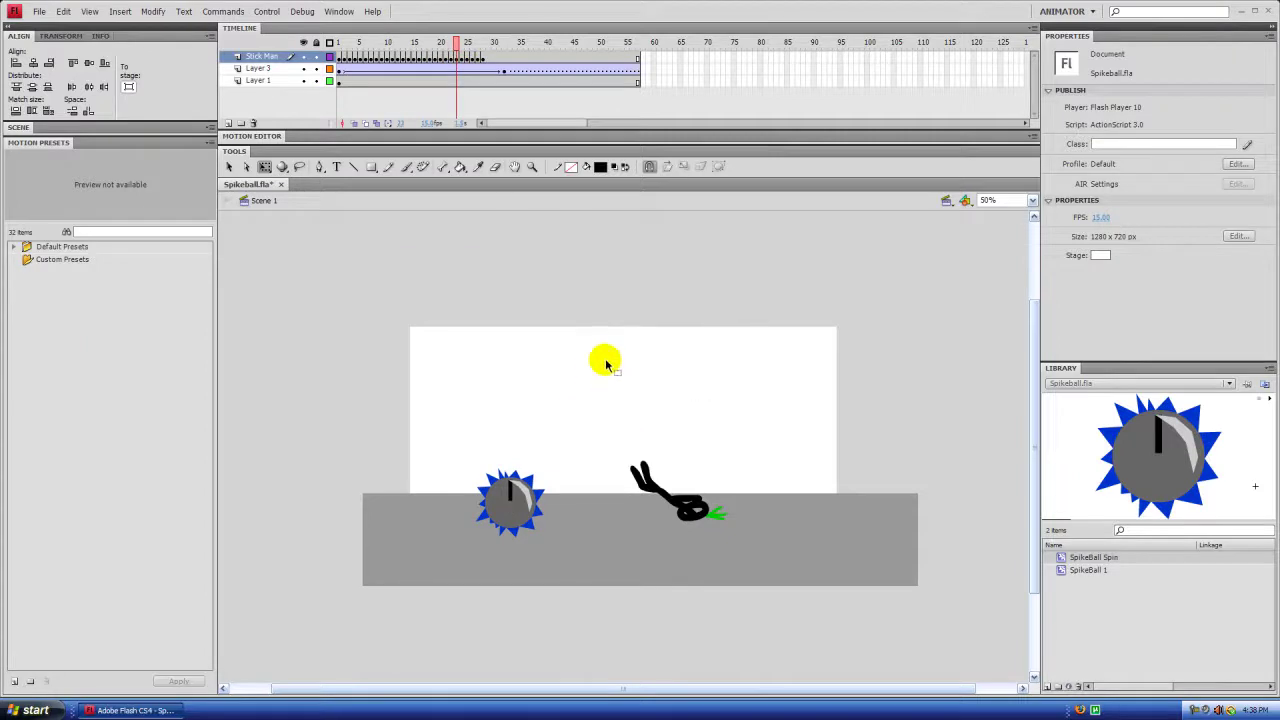
{"action": "left_click_drag", "start_coordinate": [457, 44], "coordinate": [475, 83]}
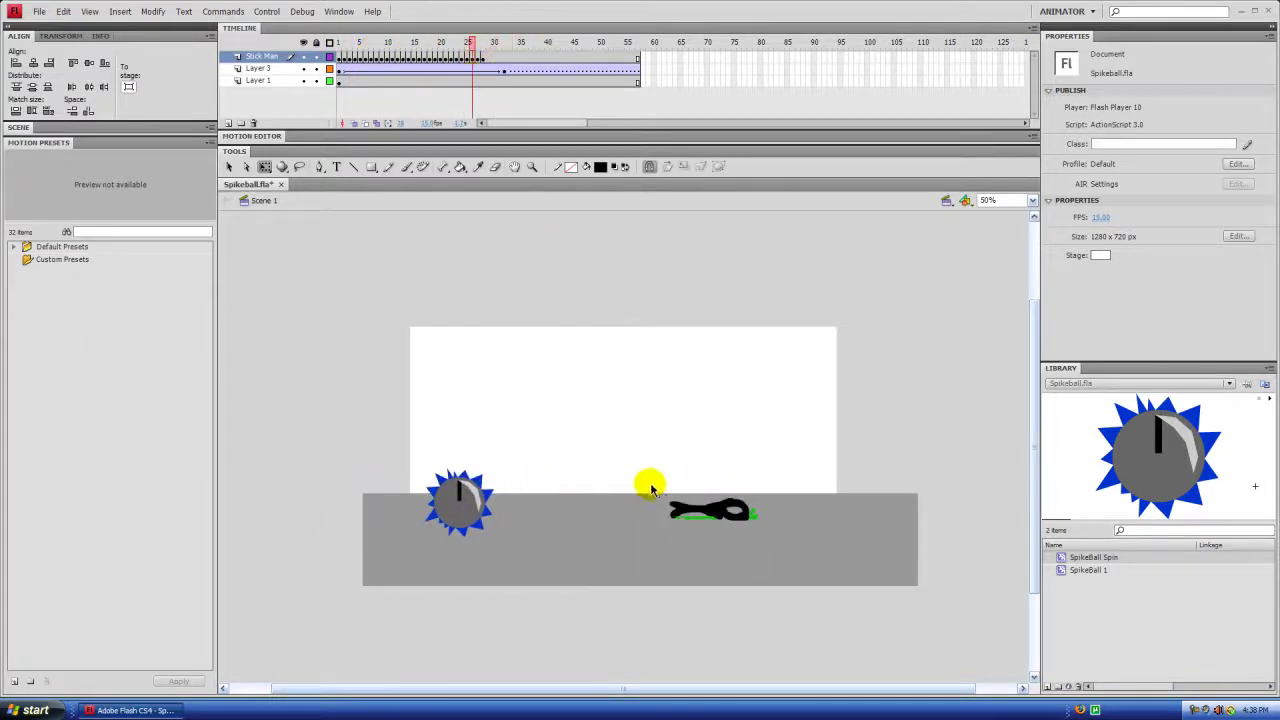